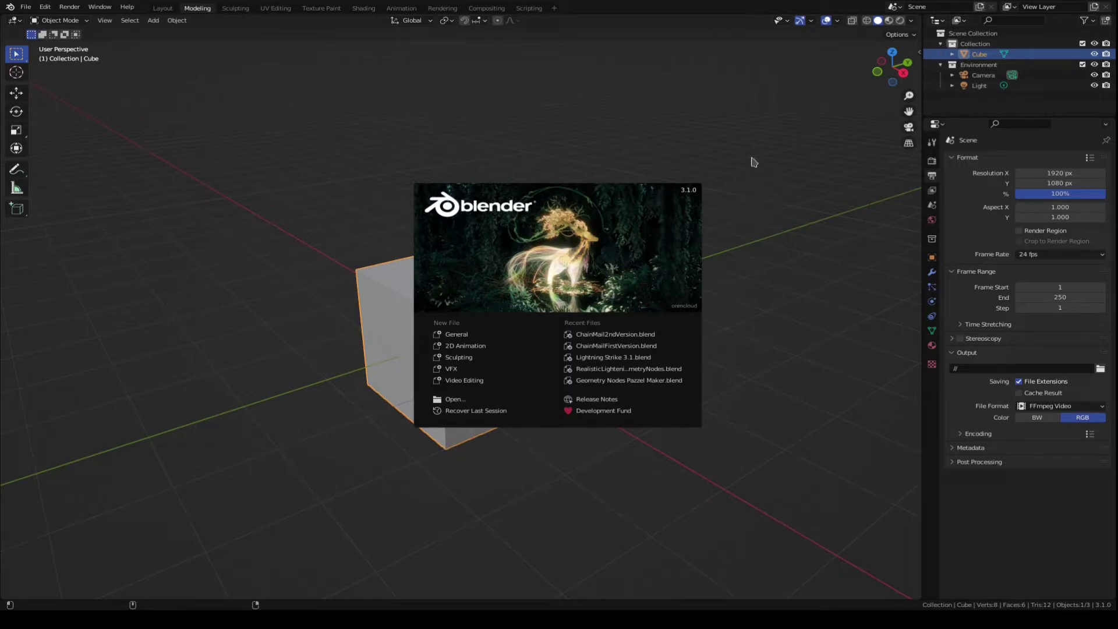
# Dismiss the splash screen to reveal the default scene with its cube
pyautogui.click(624, 201)
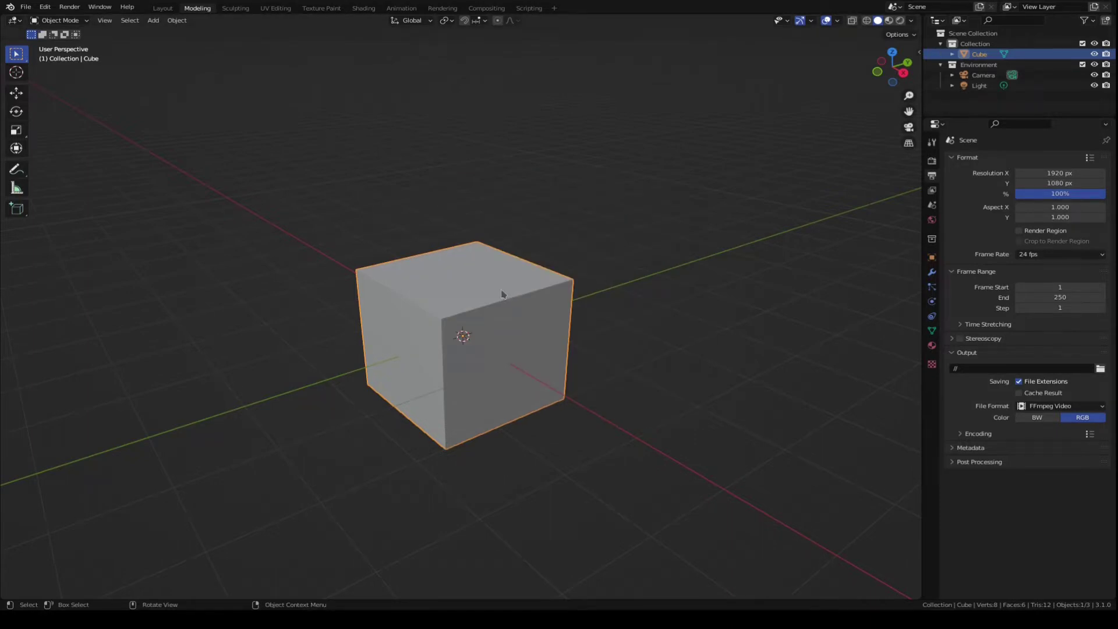
# Remove the default cube from view and add a torus at the origin
pyautogui.press('Delete')
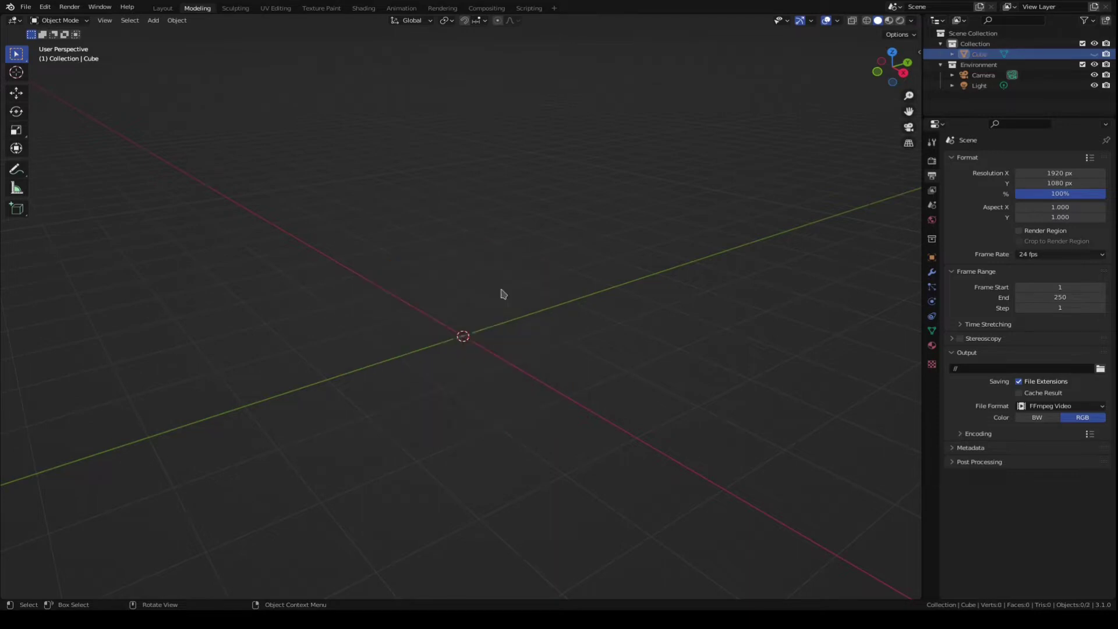
pyautogui.press('shift')
pyautogui.hotkey('shift', 'a')
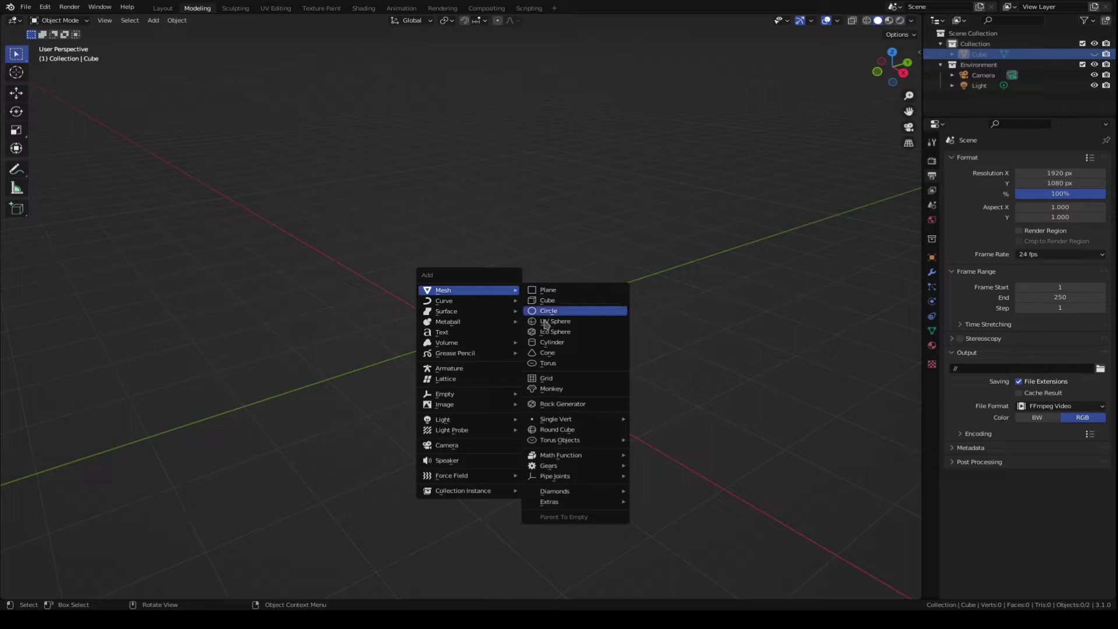
pyautogui.click(547, 365)
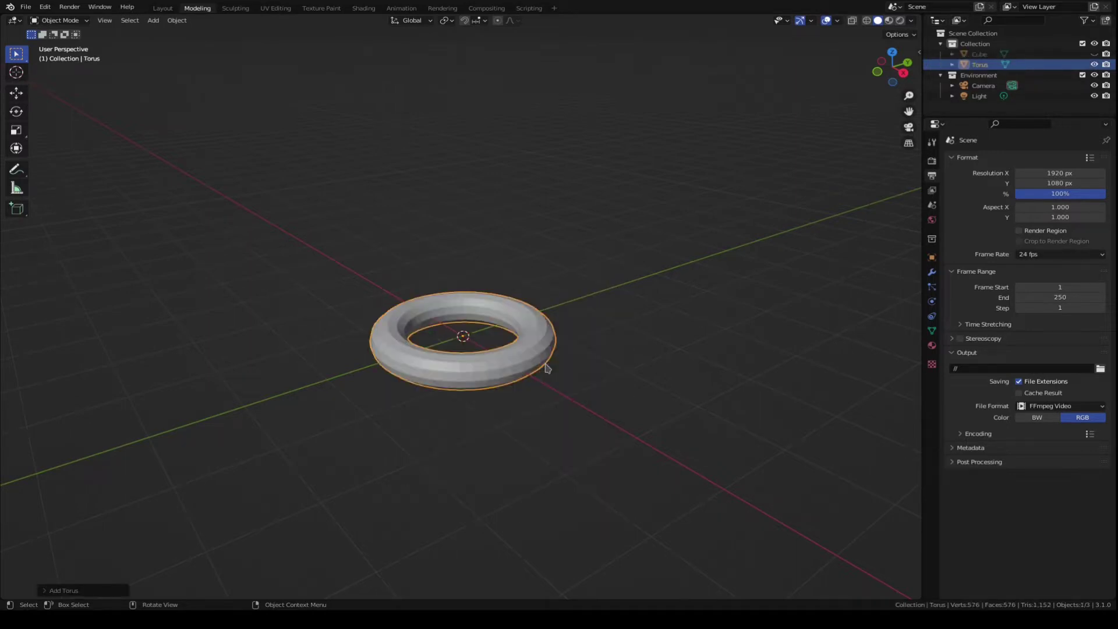
# Give the torus 14 major segments and a 0.2 m minor radius, then shade it smooth
pyautogui.rightClick(538, 352)
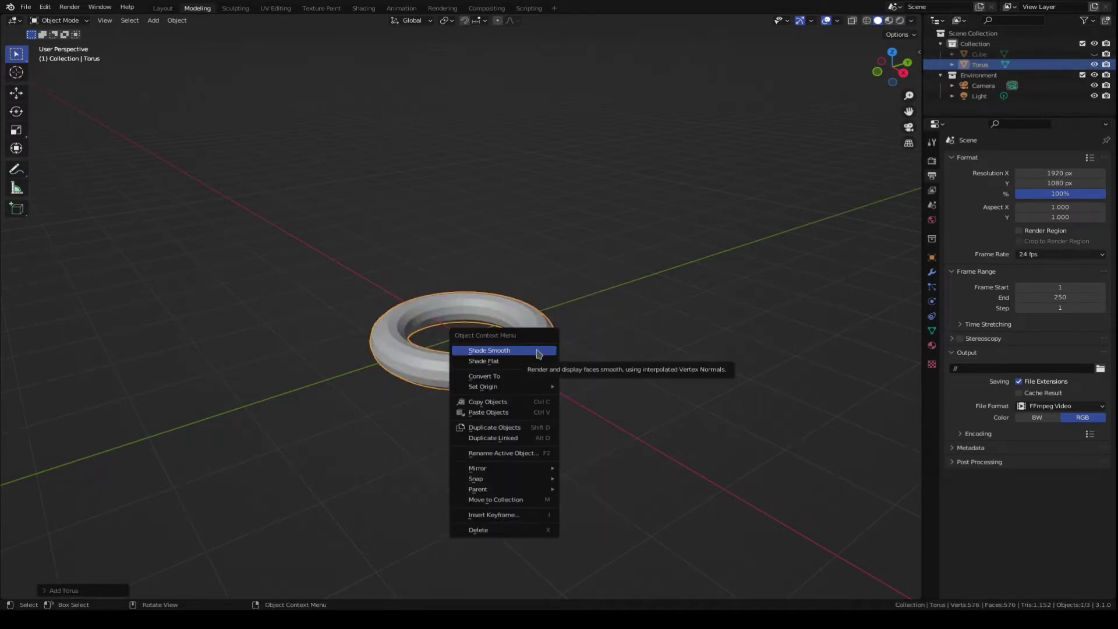
pyautogui.press('F9')
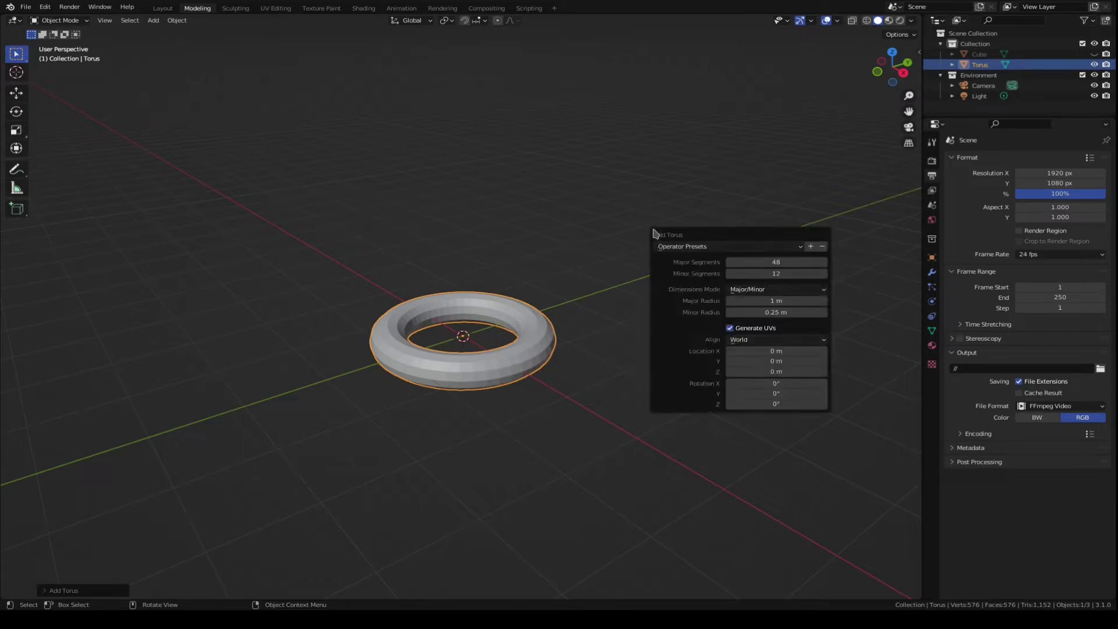
pyautogui.click(752, 263)
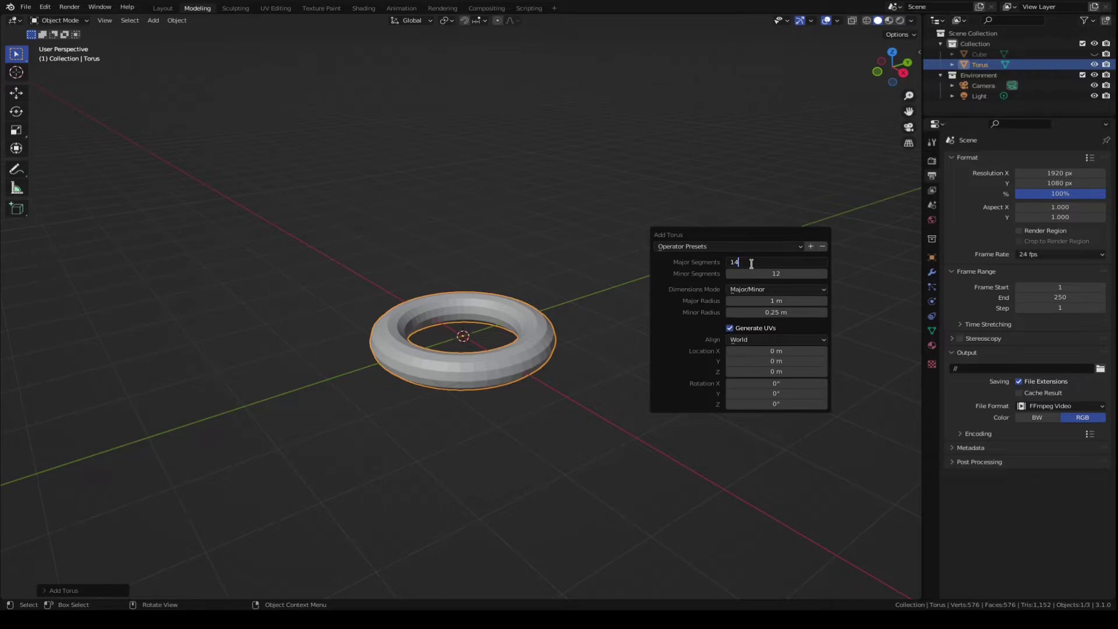
pyautogui.press('Return')
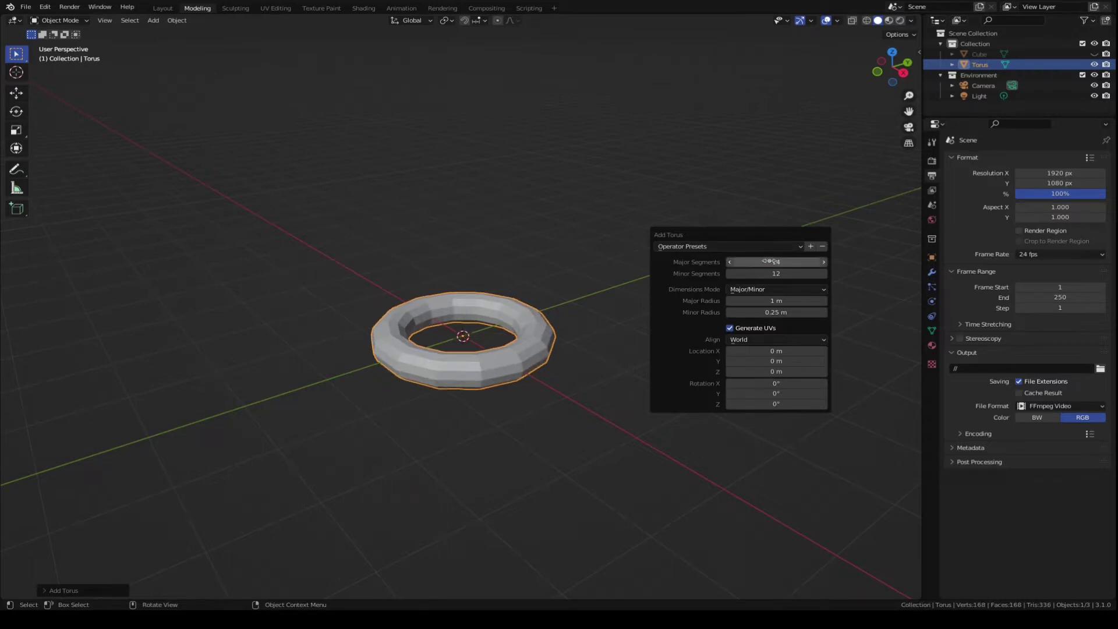
pyautogui.click(763, 314)
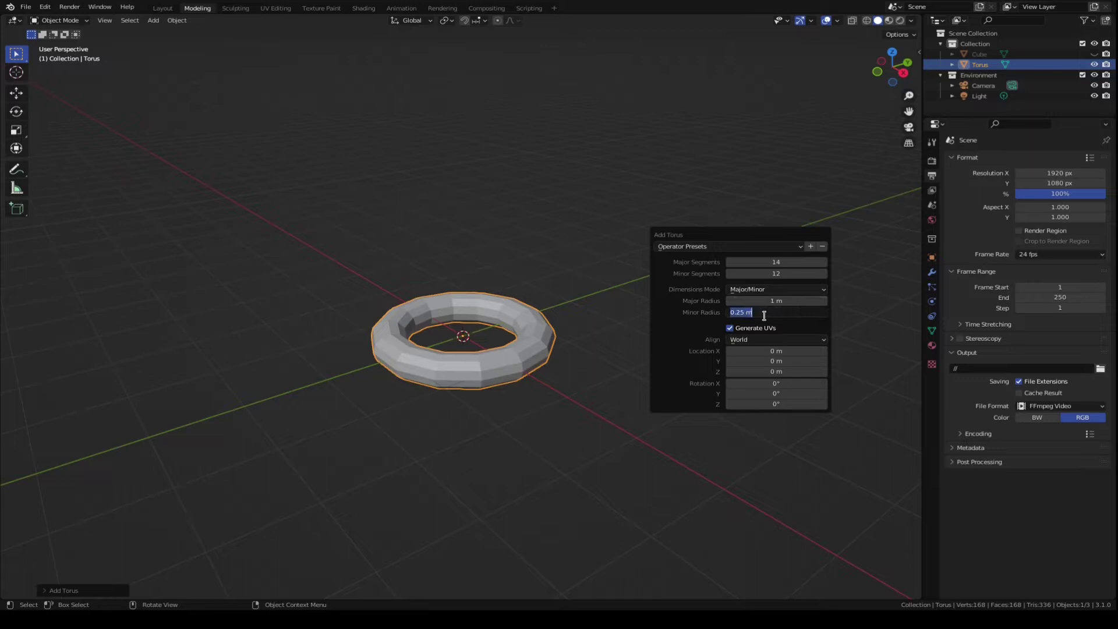
pyautogui.write('0.2')
pyautogui.press('Return')
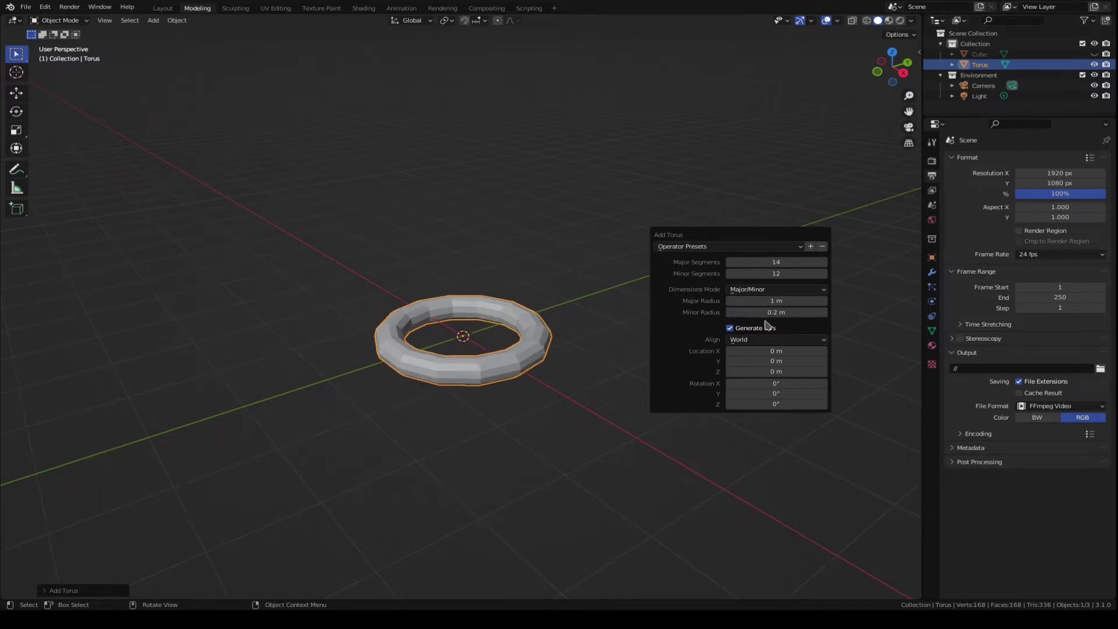
pyautogui.rightClick(529, 319)
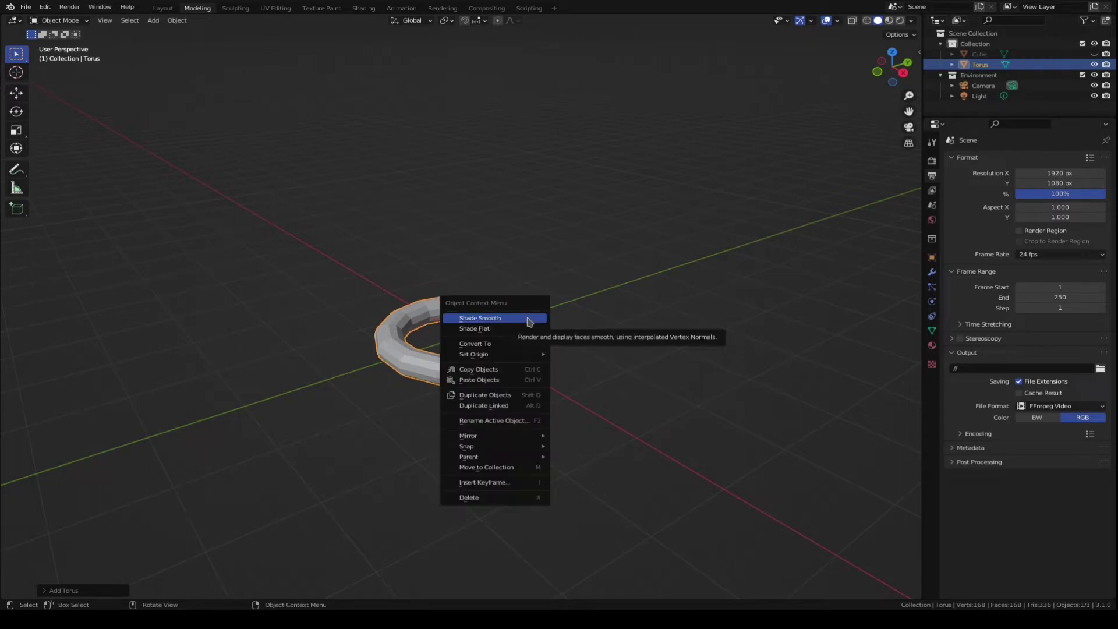
pyautogui.click(529, 320)
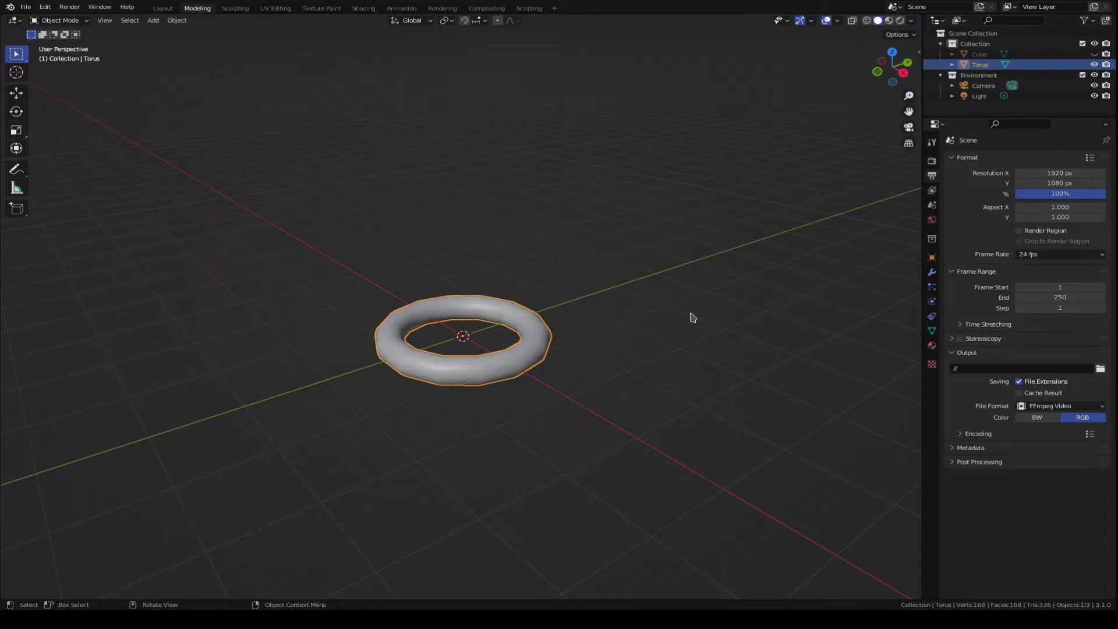
pyautogui.click(44, 7)
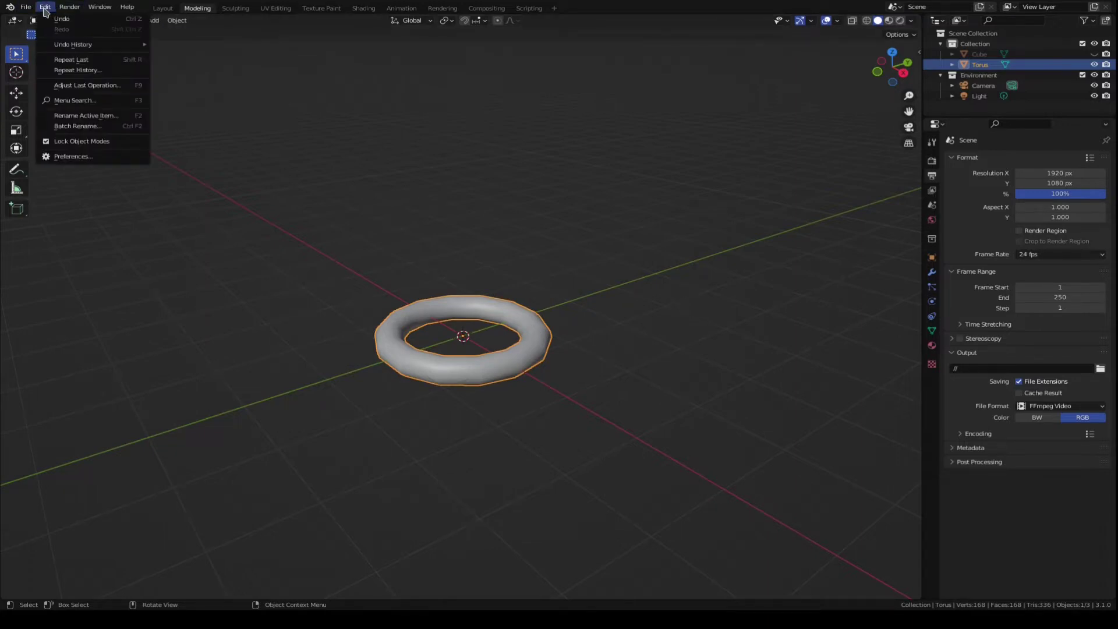
pyautogui.click(85, 158)
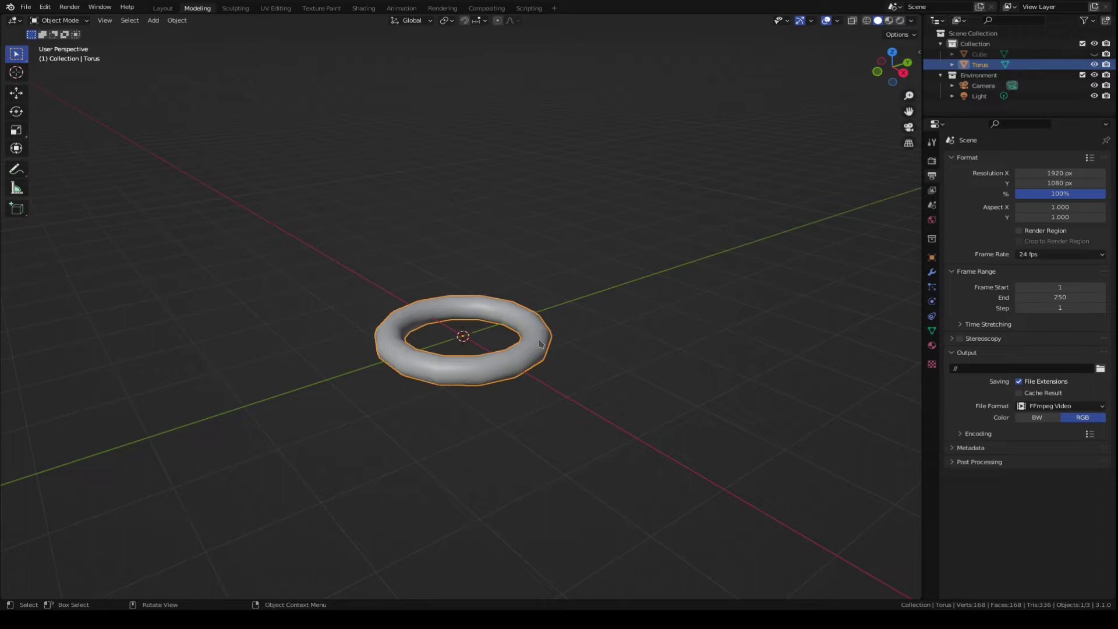
# Move the torus 20 m along X, then unhide and select the cube
pyautogui.write('g')
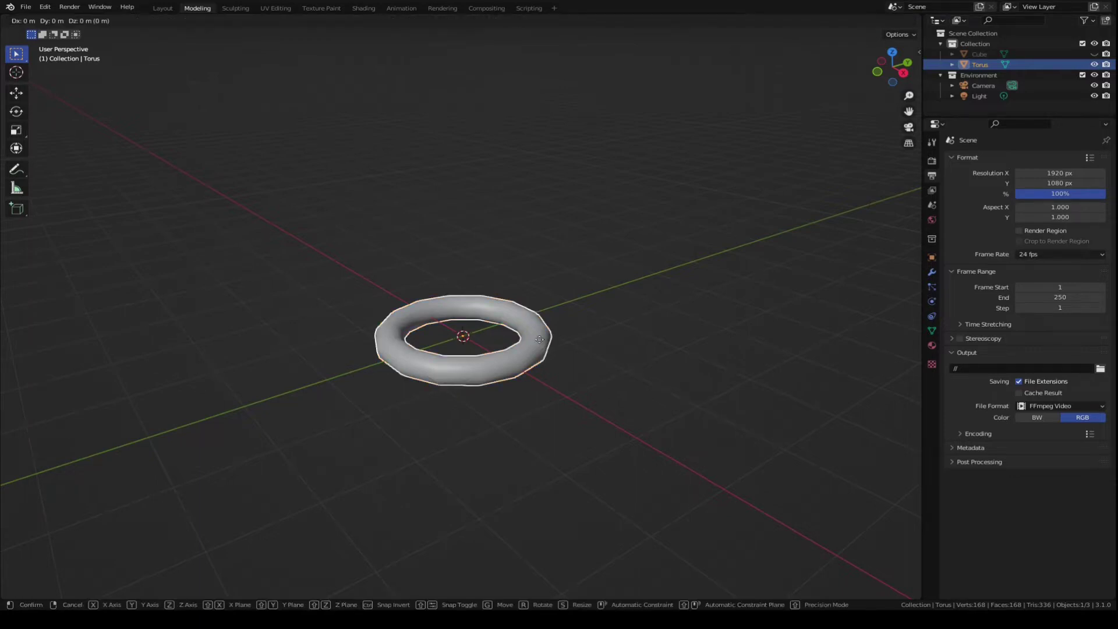
pyautogui.write('x10')
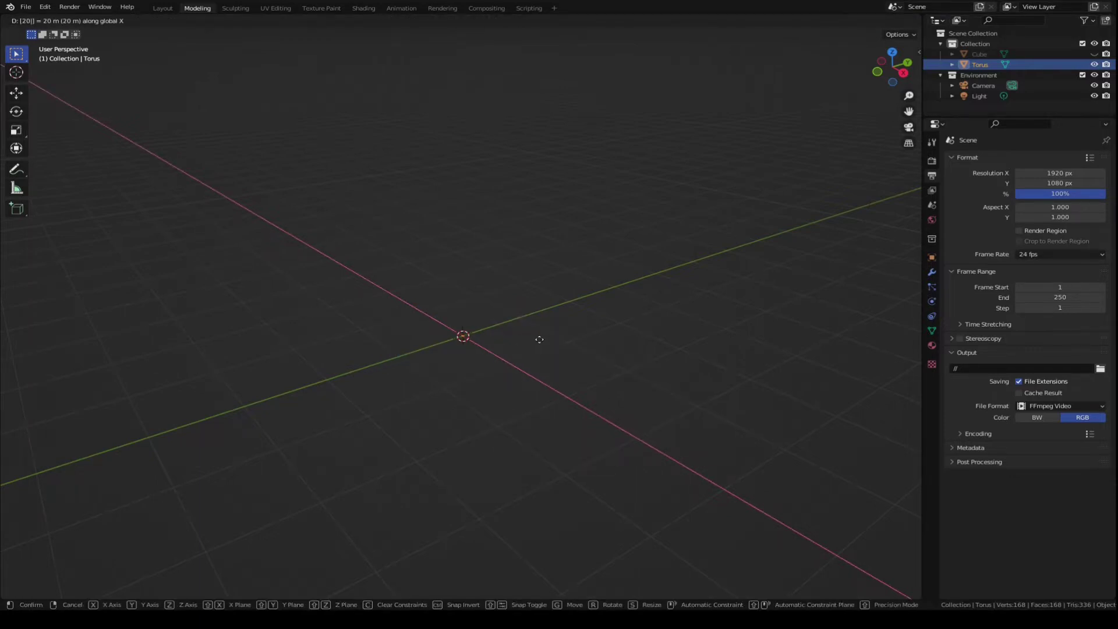
pyautogui.press('Return')
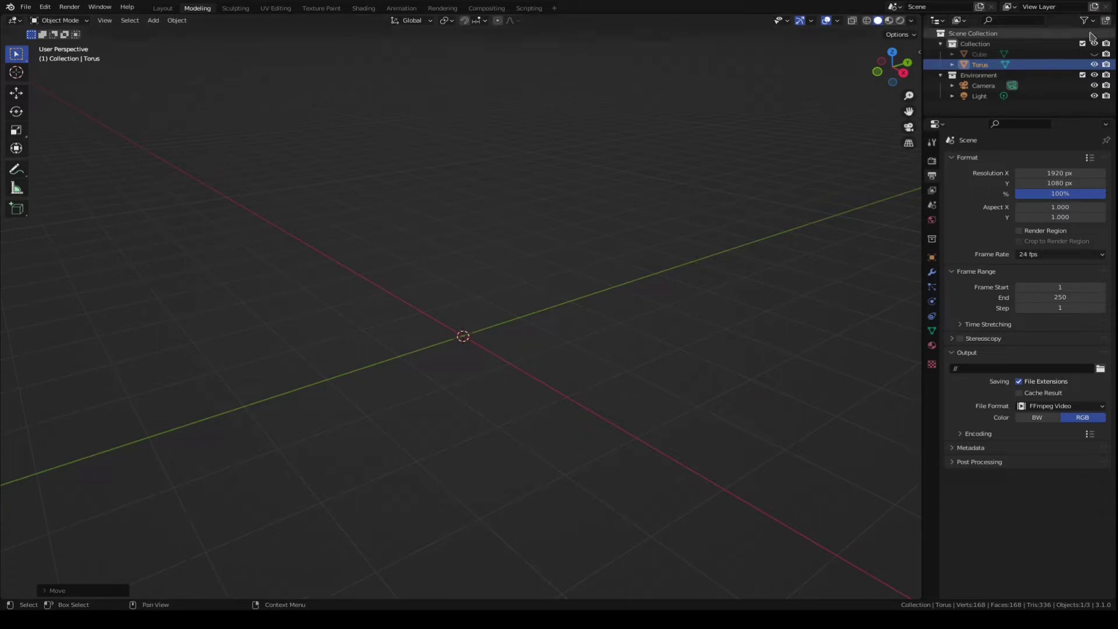
pyautogui.click(1094, 55)
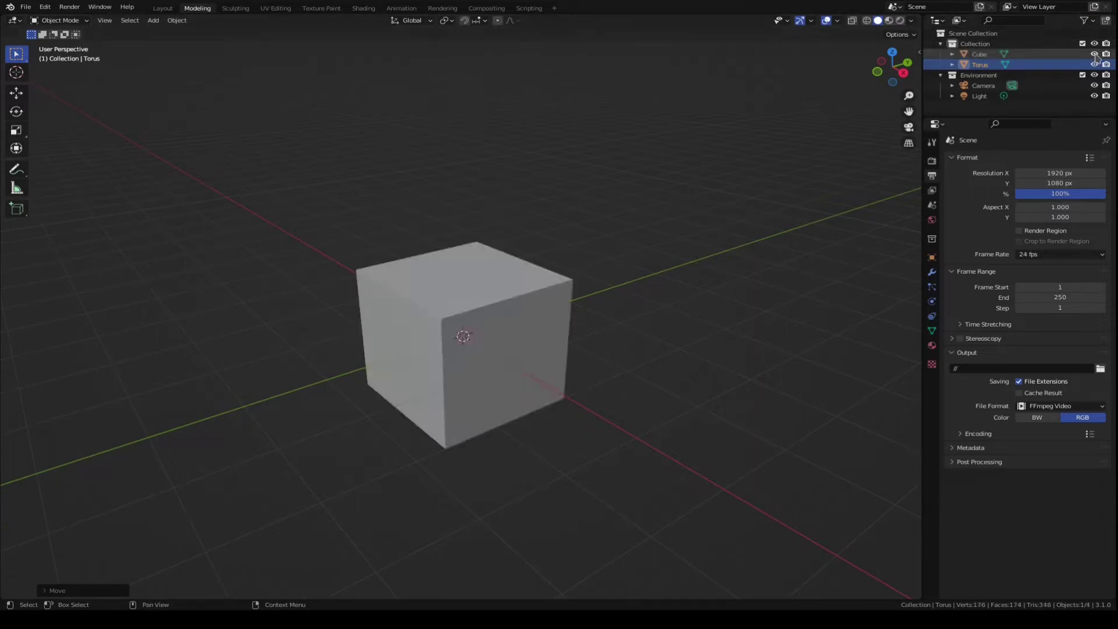
pyautogui.click(474, 287)
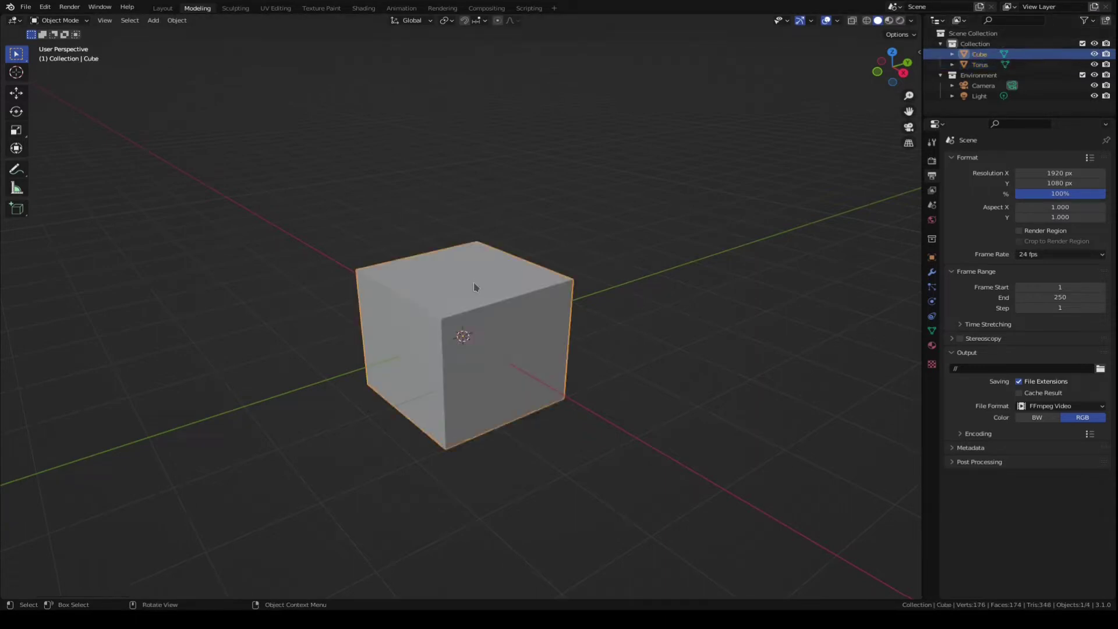
# Add the Geometry Nodes workspace and create a new node group on the cube
pyautogui.click(555, 9)
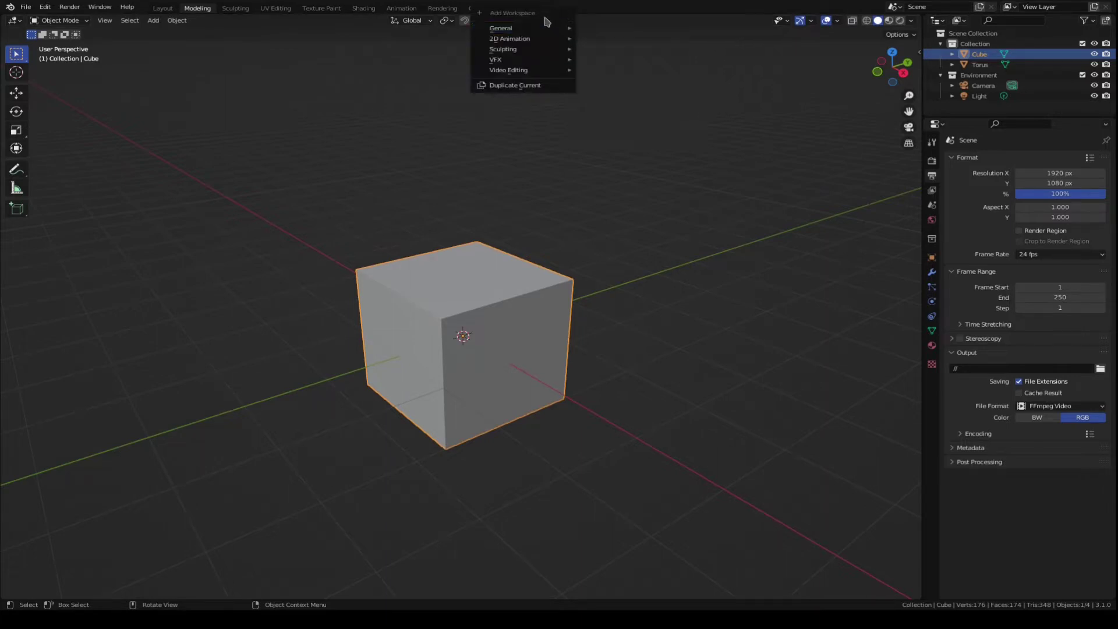
pyautogui.moveTo(549, 30)
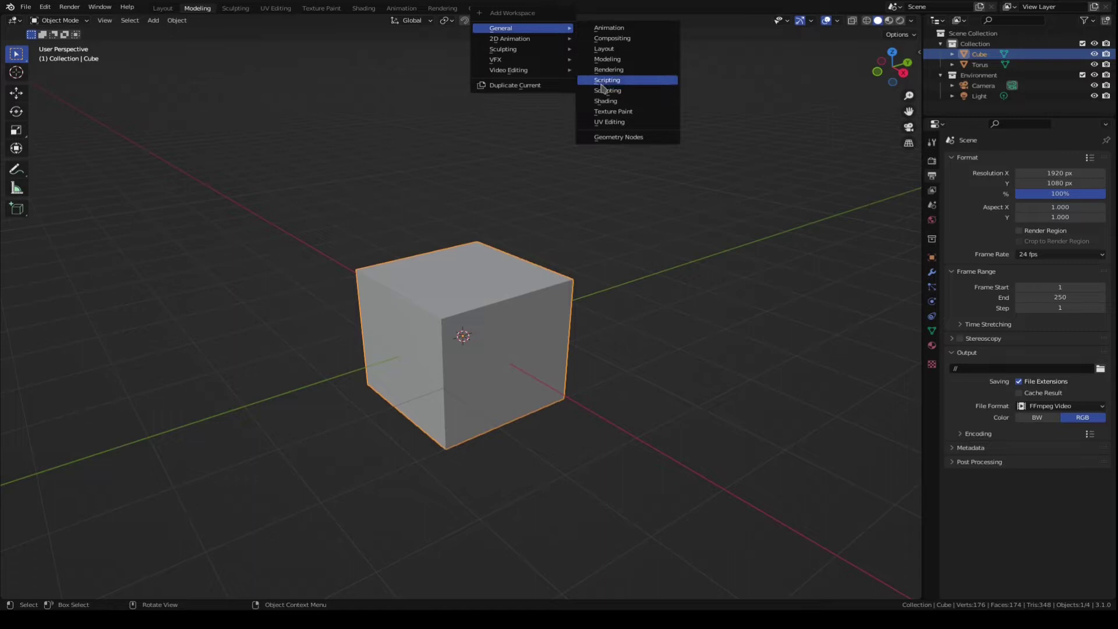
pyautogui.click(613, 138)
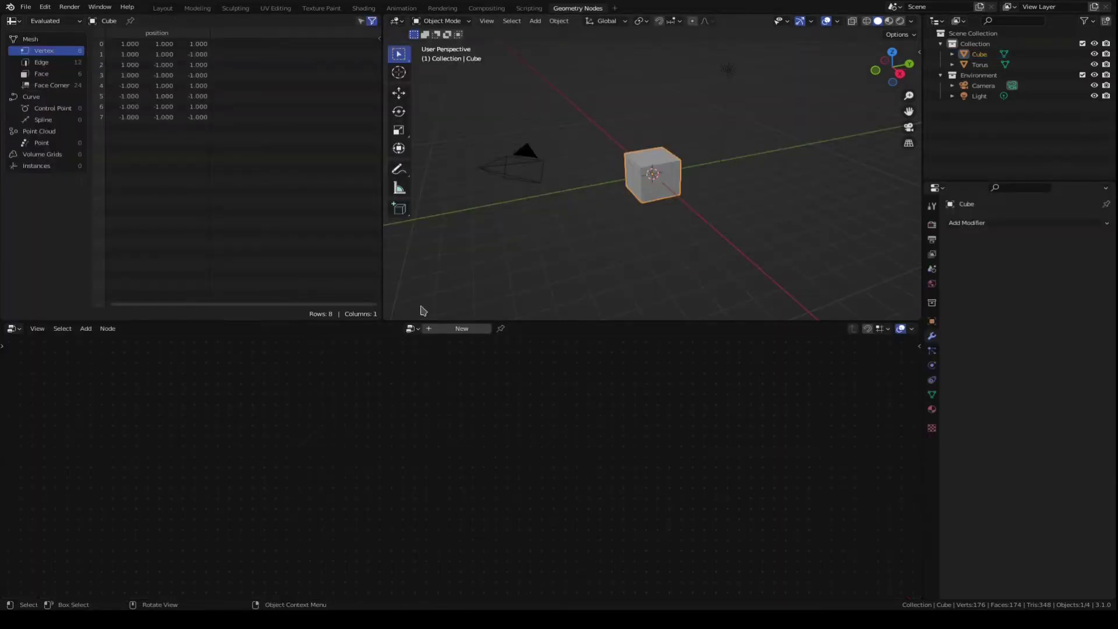
pyautogui.click(457, 328)
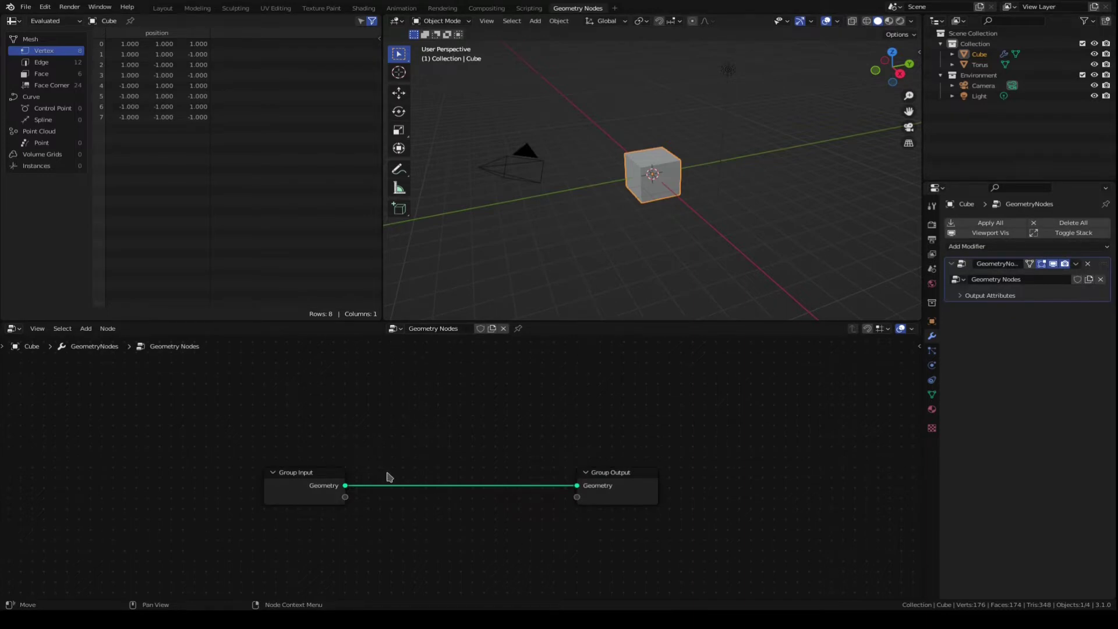
# Cut the Group Input to Group Output link and spread the two nodes apart
pyautogui.keyDown('ctrl'); pyautogui.moveTo(391, 438); pyautogui.dragTo(382, 579, button='right'); pyautogui.keyUp('ctrl')
pyautogui.moveTo(329, 479); pyautogui.dragTo(181, 405)
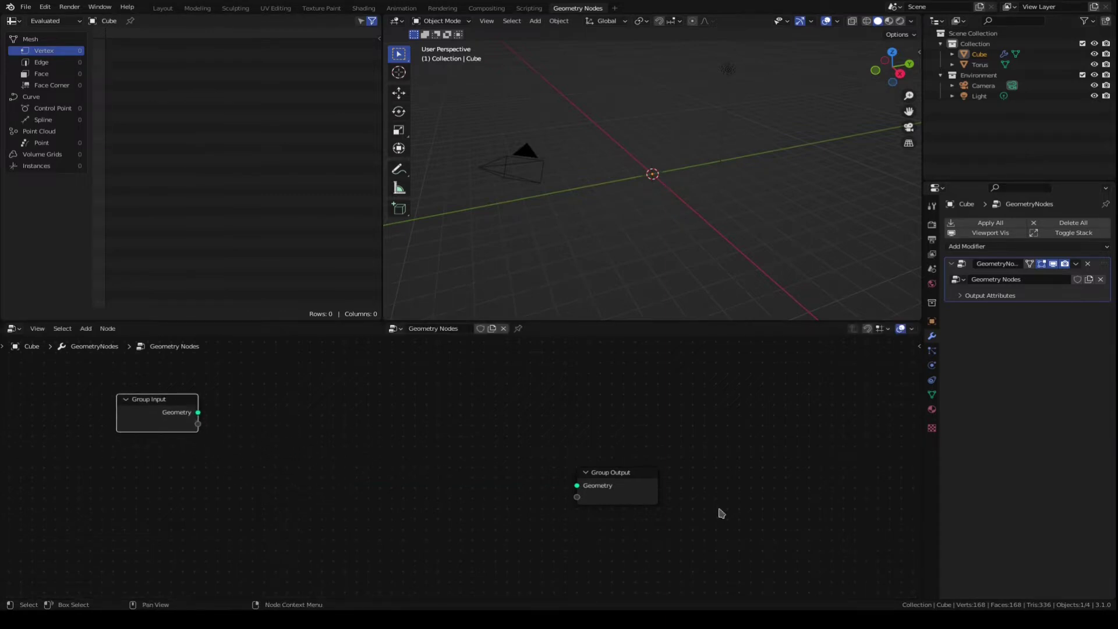
pyautogui.click(624, 478)
pyautogui.moveTo(624, 479); pyautogui.dragTo(608, 419)
pyautogui.scroll(1, 400, 492)
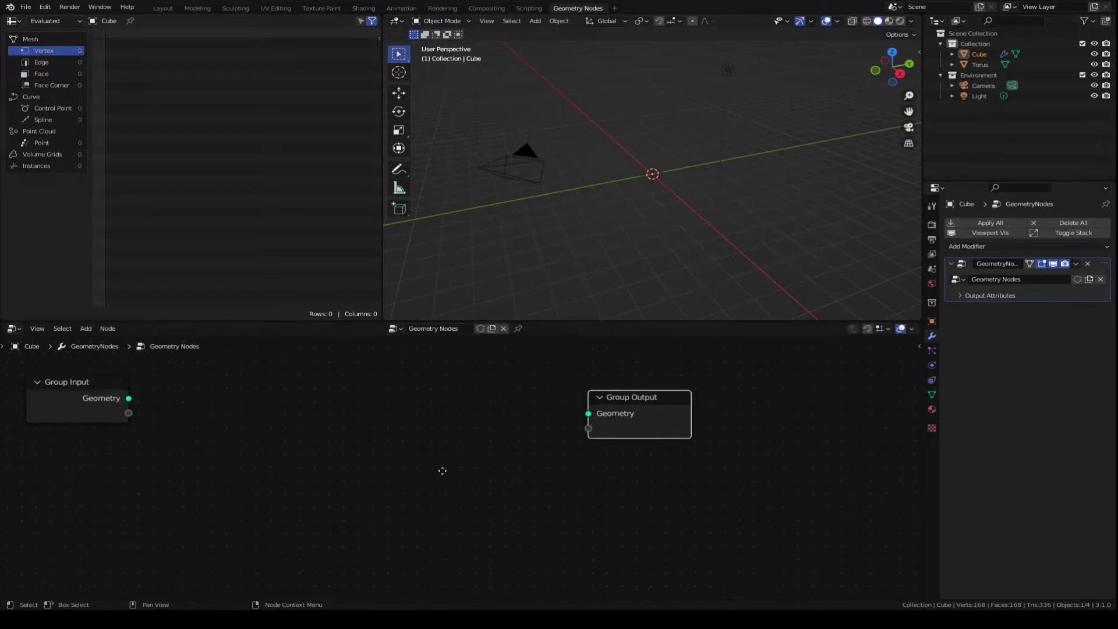
pyautogui.scroll(-2, 436, 483)
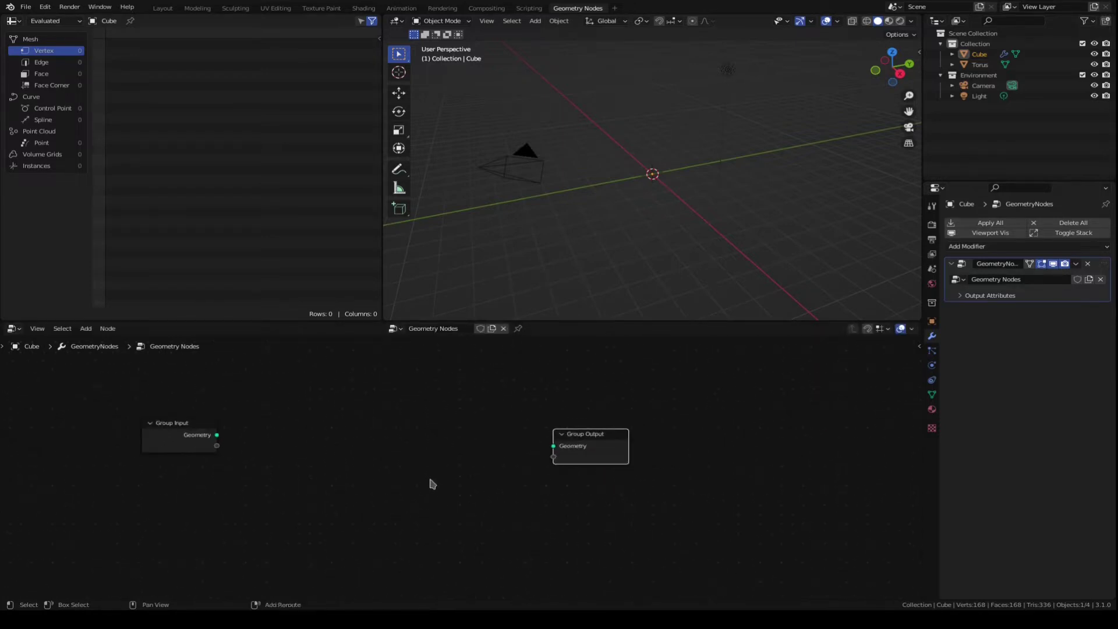
pyautogui.hotkey('shift', 'a')
pyautogui.moveTo(431, 480)
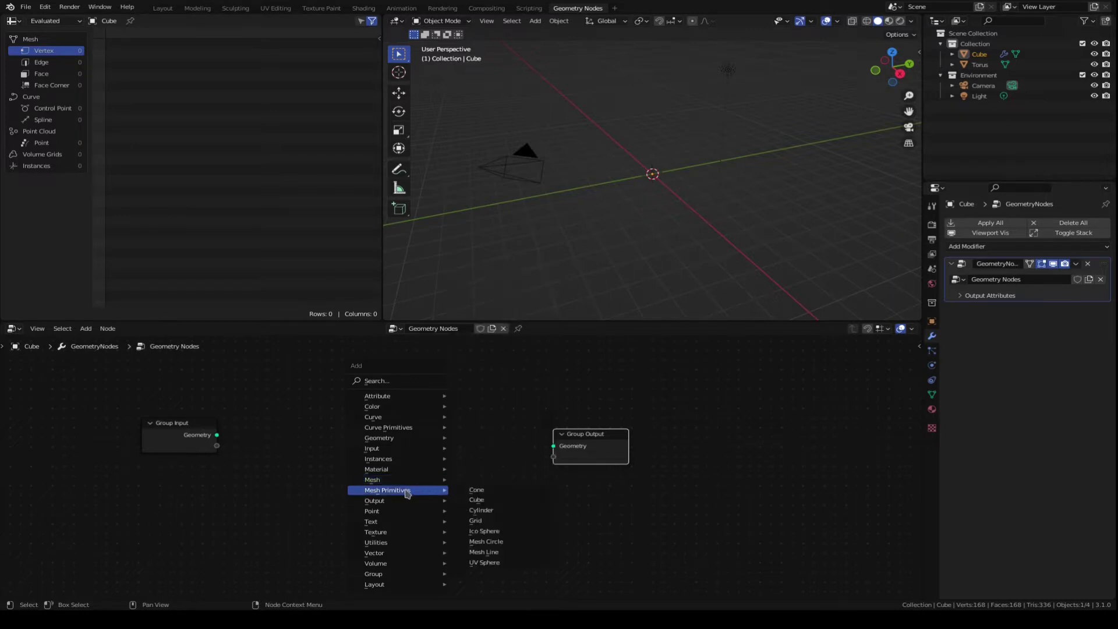
# Add a Grid node linked to Group Output Geometry and set Vertices X to 25
pyautogui.click(493, 520)
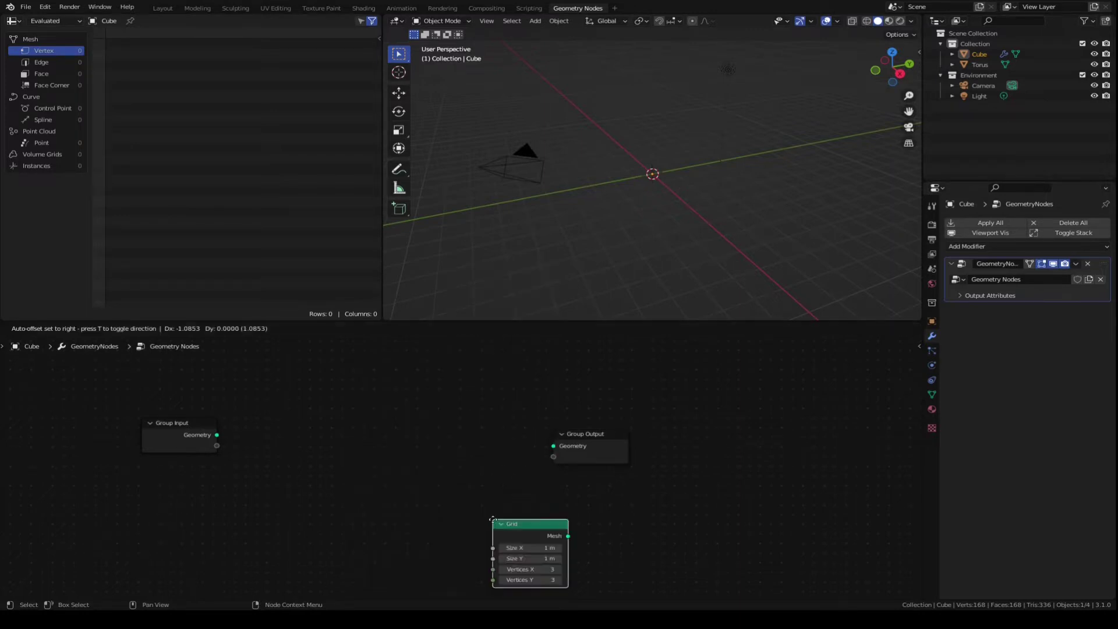
pyautogui.click(402, 436)
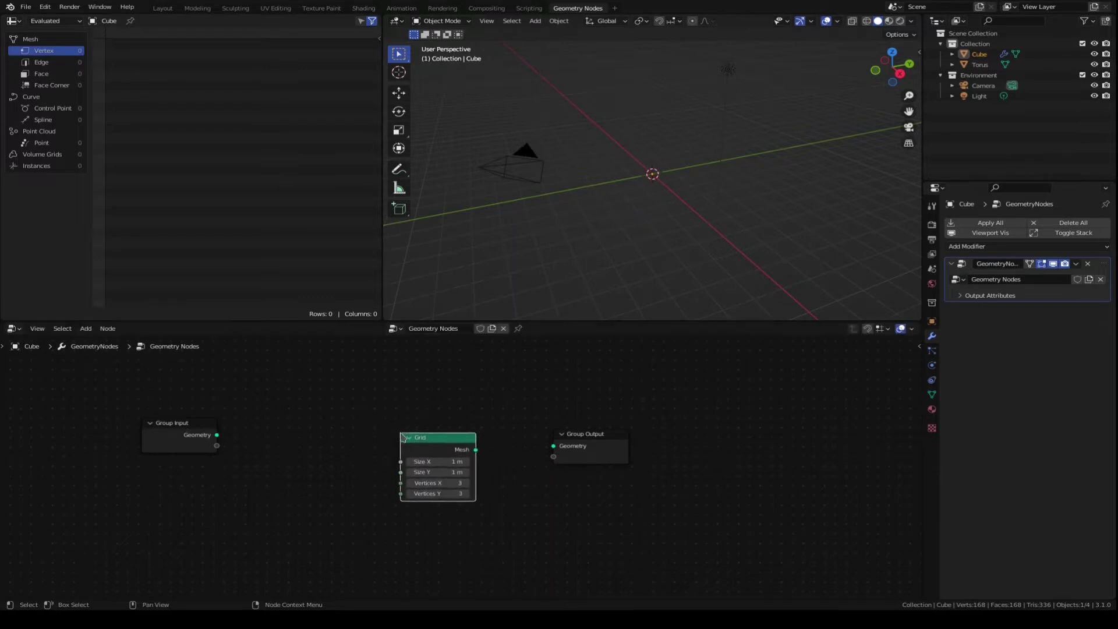
pyautogui.moveTo(476, 449); pyautogui.dragTo(553, 447)
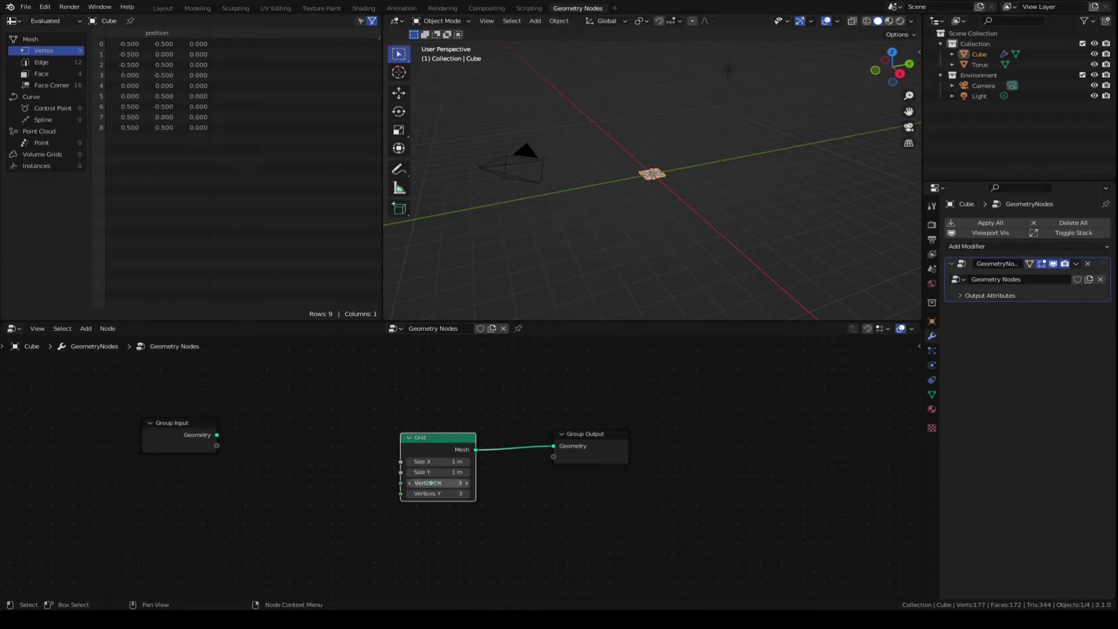
pyautogui.click(466, 483)
pyautogui.moveTo(466, 483); pyautogui.dragTo(418, 479)
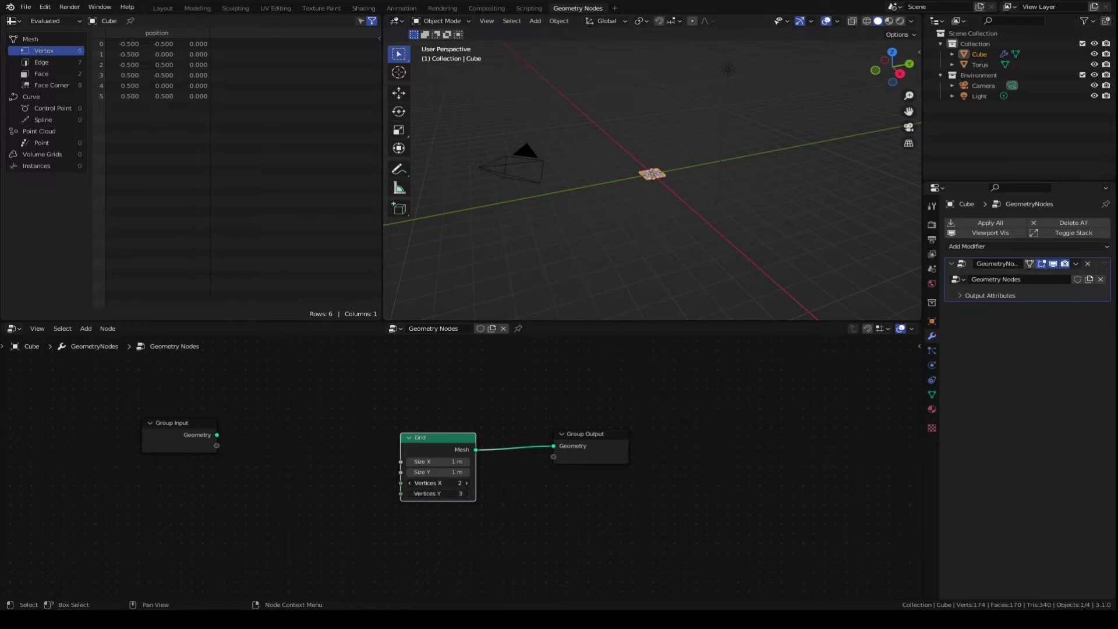
pyautogui.doubleClick(415, 483)
pyautogui.write('5')
pyautogui.press('Return')
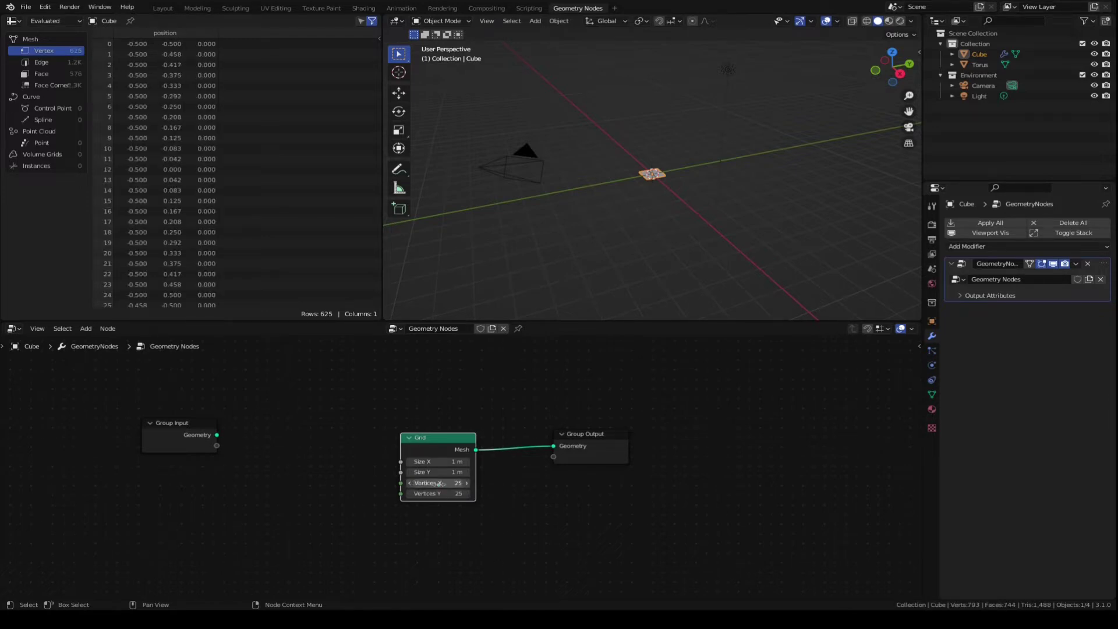
# Join the spreadsheet into the viewport, heighten the node editor, and shift the Grid node left
pyautogui.rightClick(383, 260)
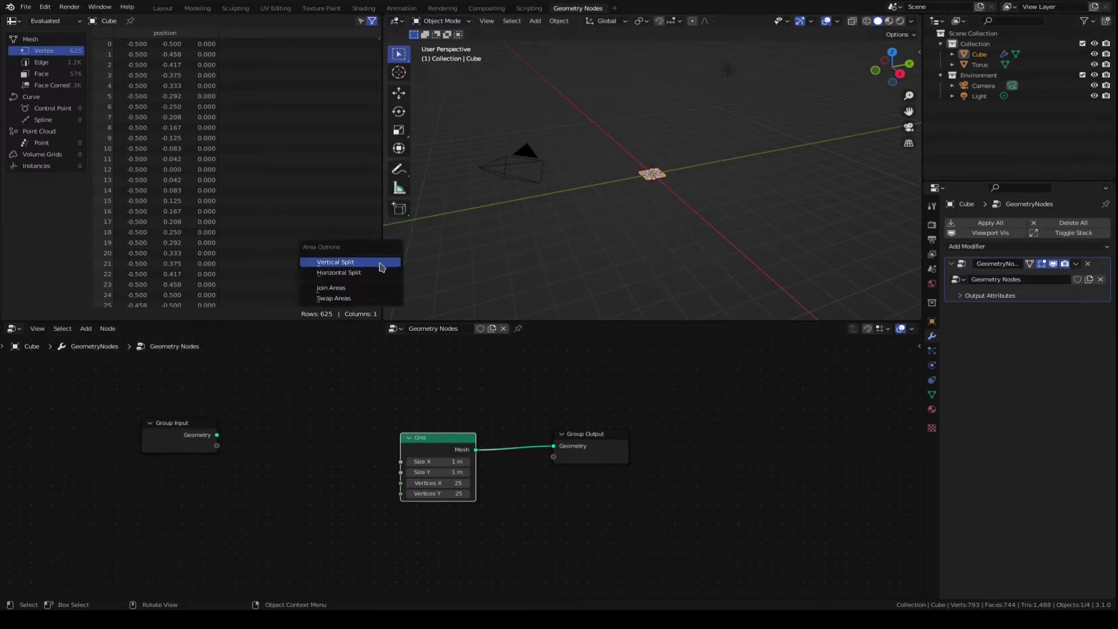
pyautogui.click(348, 288)
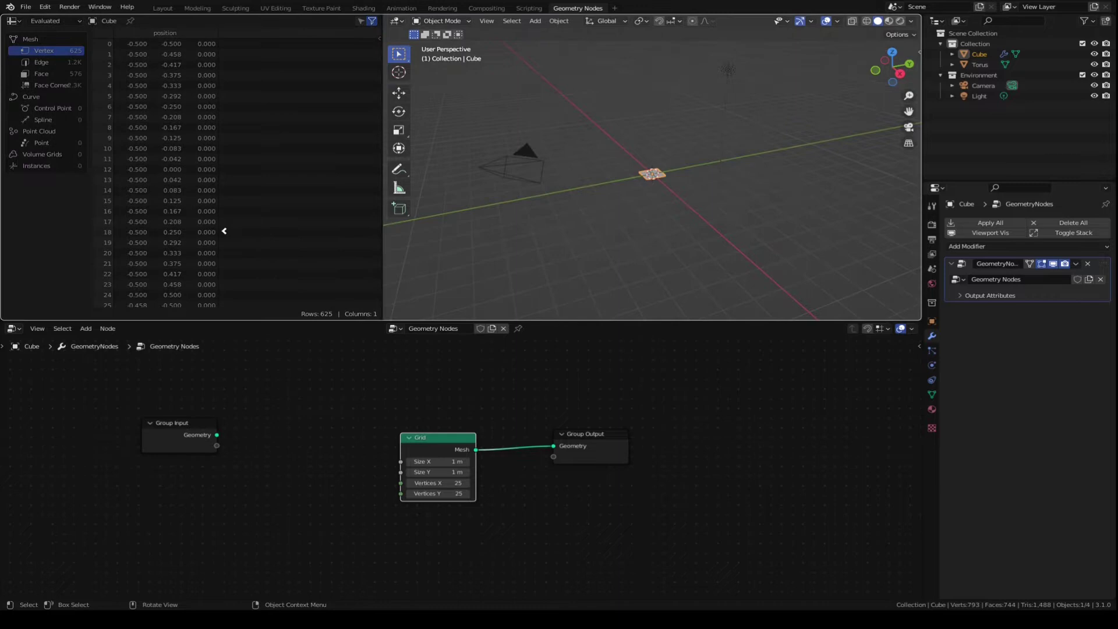
pyautogui.click(239, 244)
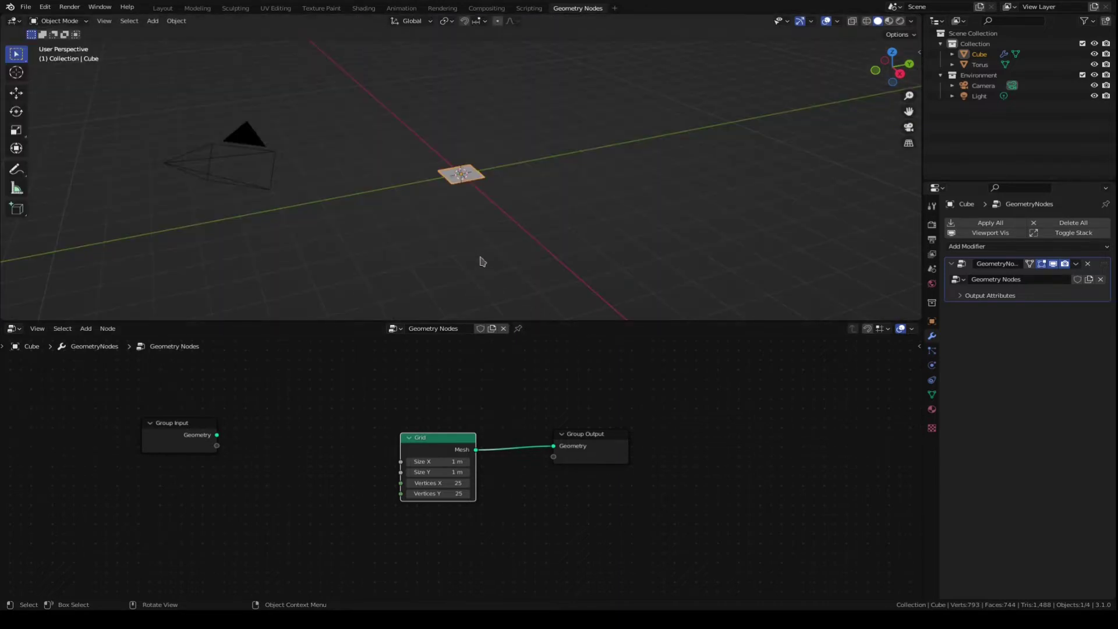
pyautogui.moveTo(587, 319); pyautogui.dragTo(587, 215)
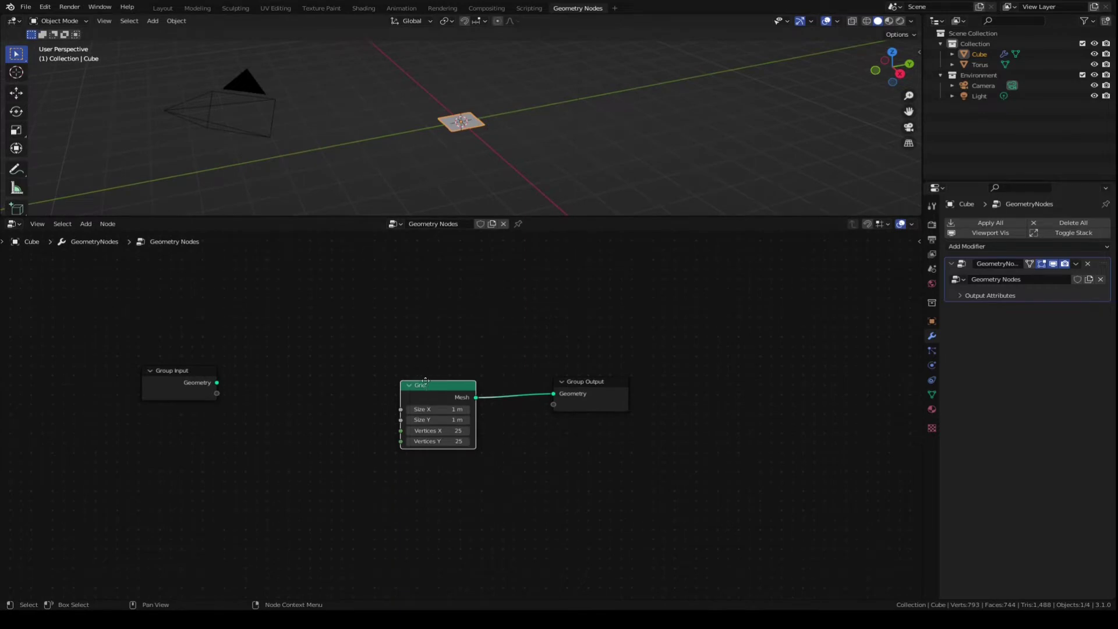
pyautogui.moveTo(419, 390); pyautogui.dragTo(343, 340)
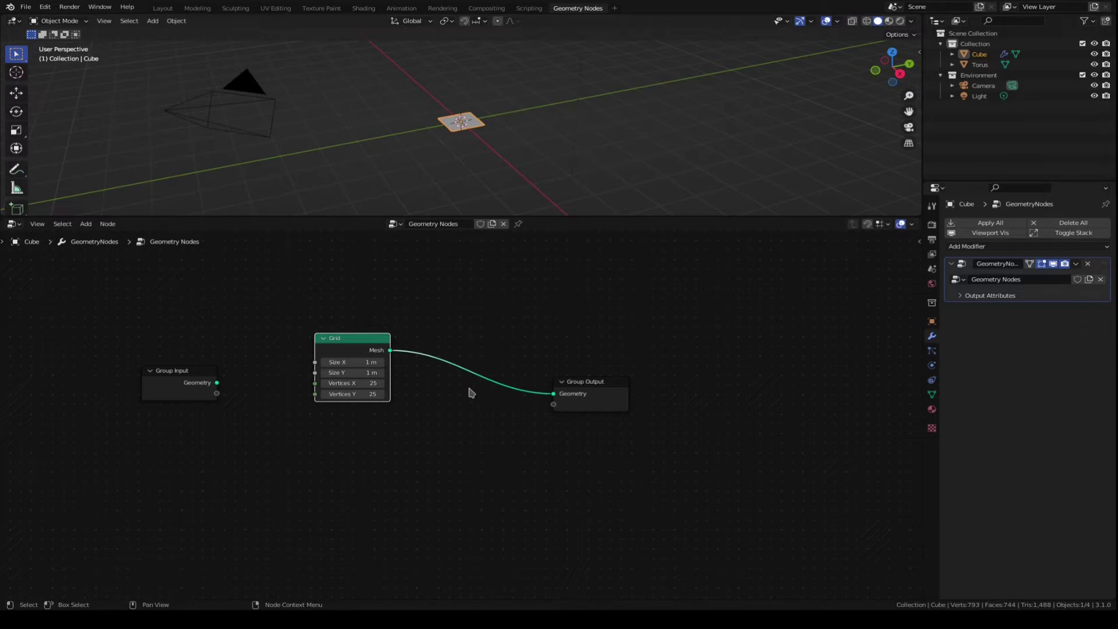
# Insert an Instance on Points node into the Grid-to-Group Output link
pyautogui.hotkey('shift', 'a')
pyautogui.moveTo(470, 389)
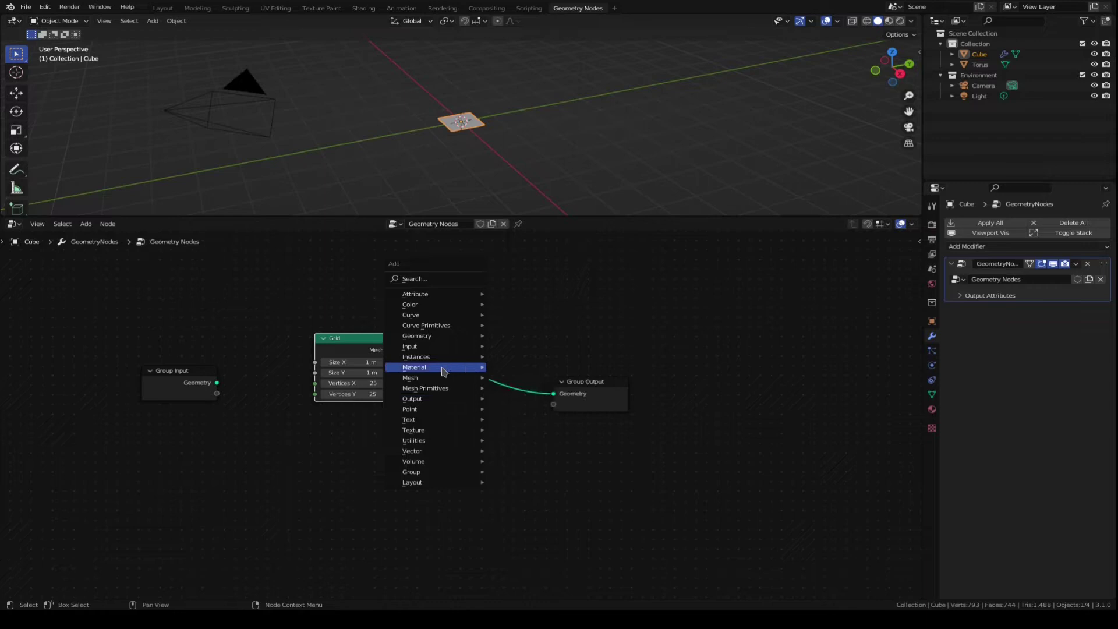
pyautogui.moveTo(443, 357)
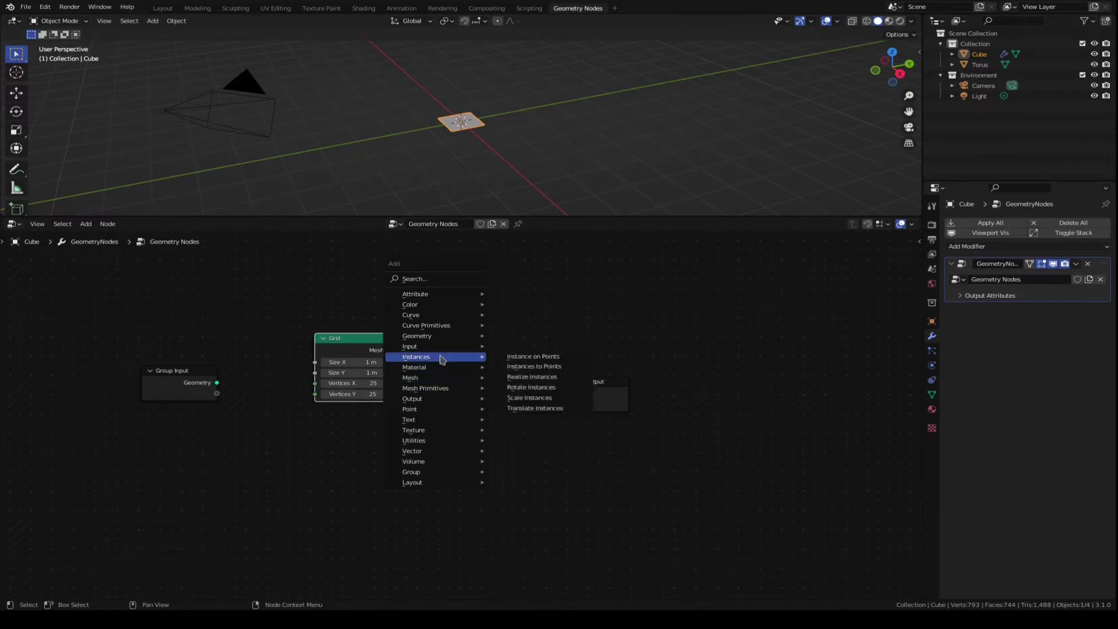
pyautogui.click(513, 361)
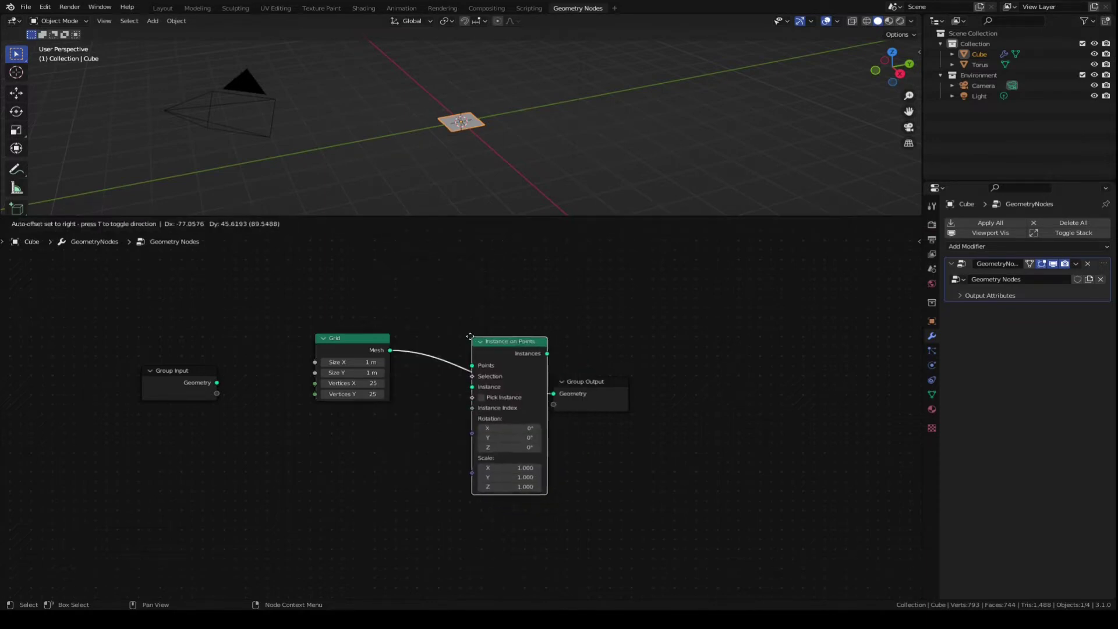
pyautogui.click(435, 339)
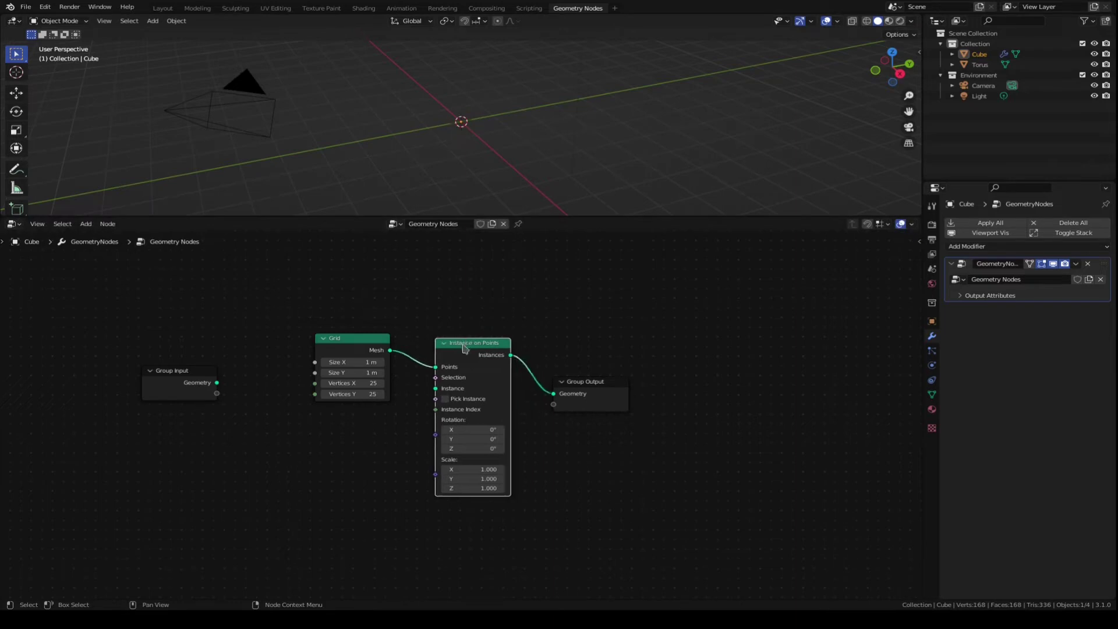
pyautogui.moveTo(357, 343); pyautogui.dragTo(333, 333)
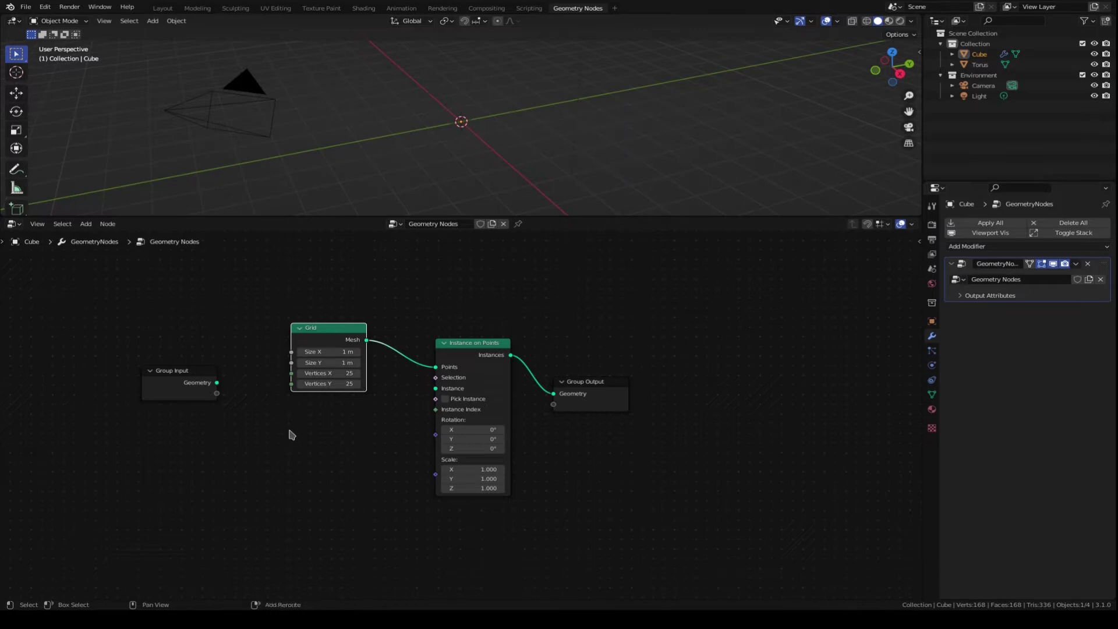
# Add an Object Info node set to Torus, feeding its Geometry into the Instance socket
pyautogui.hotkey('shift', 'a')
pyautogui.moveTo(294, 434)
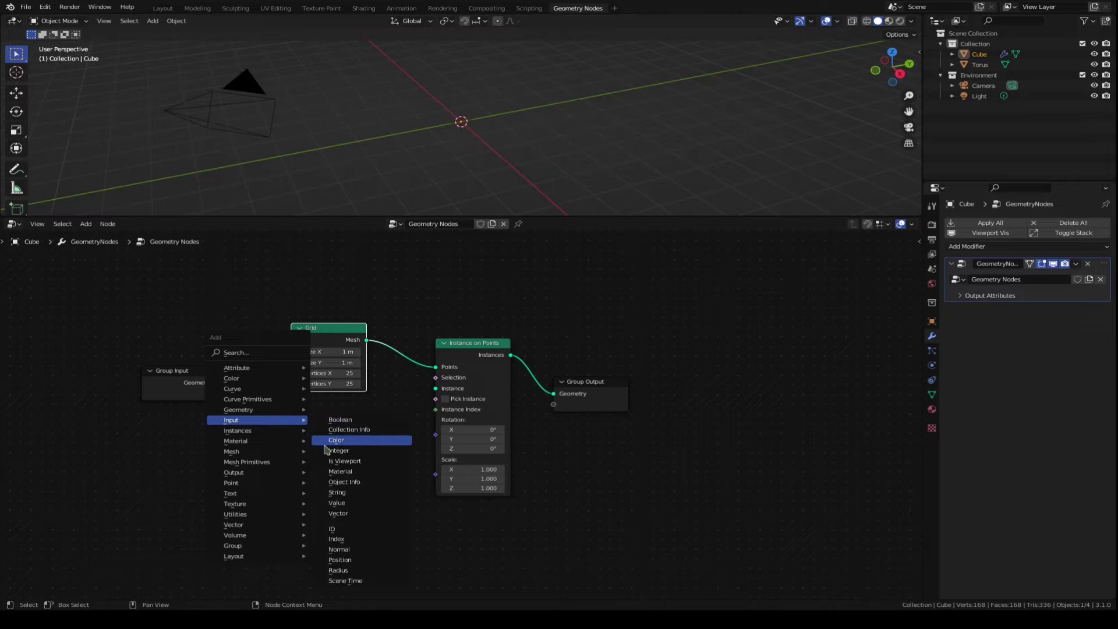
pyautogui.click(341, 481)
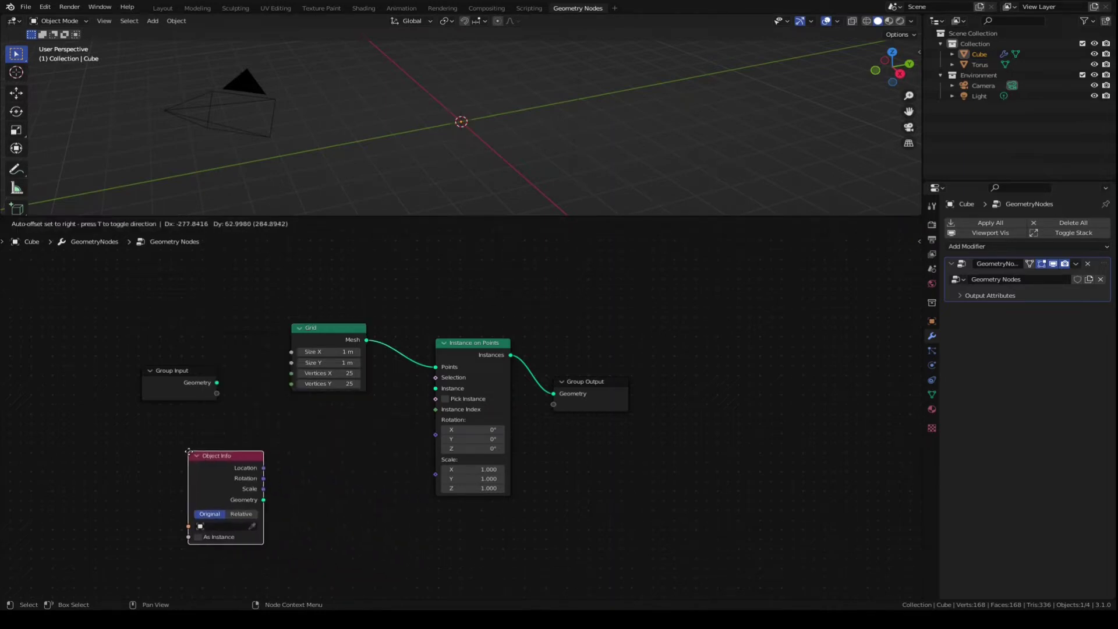
pyautogui.click(176, 437)
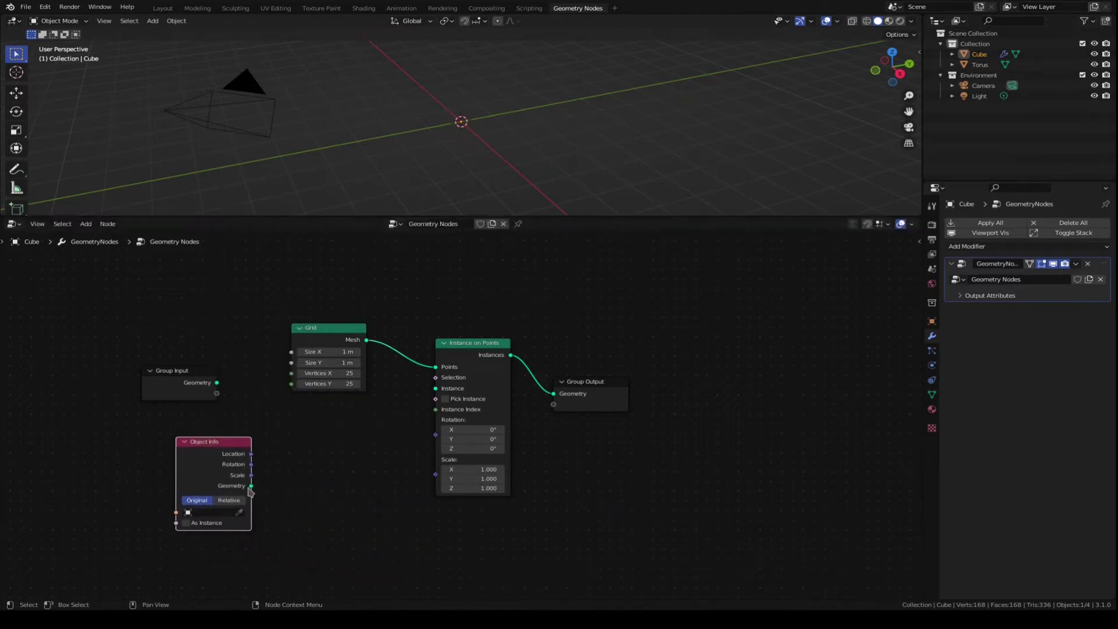
pyautogui.moveTo(250, 486); pyautogui.dragTo(436, 389)
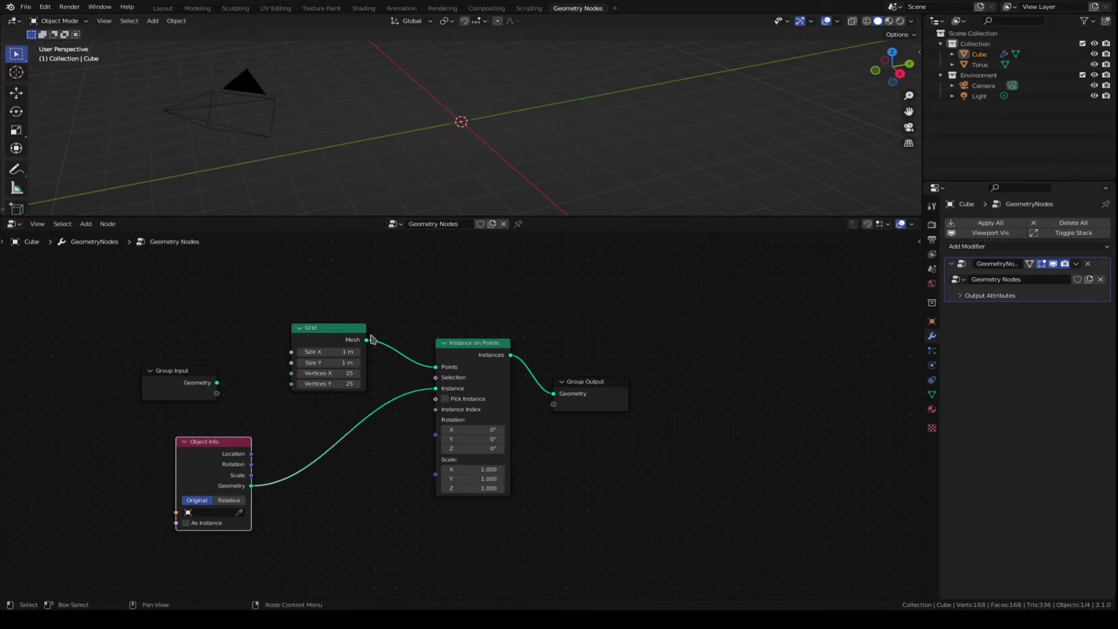
pyautogui.scroll(2, 345, 424)
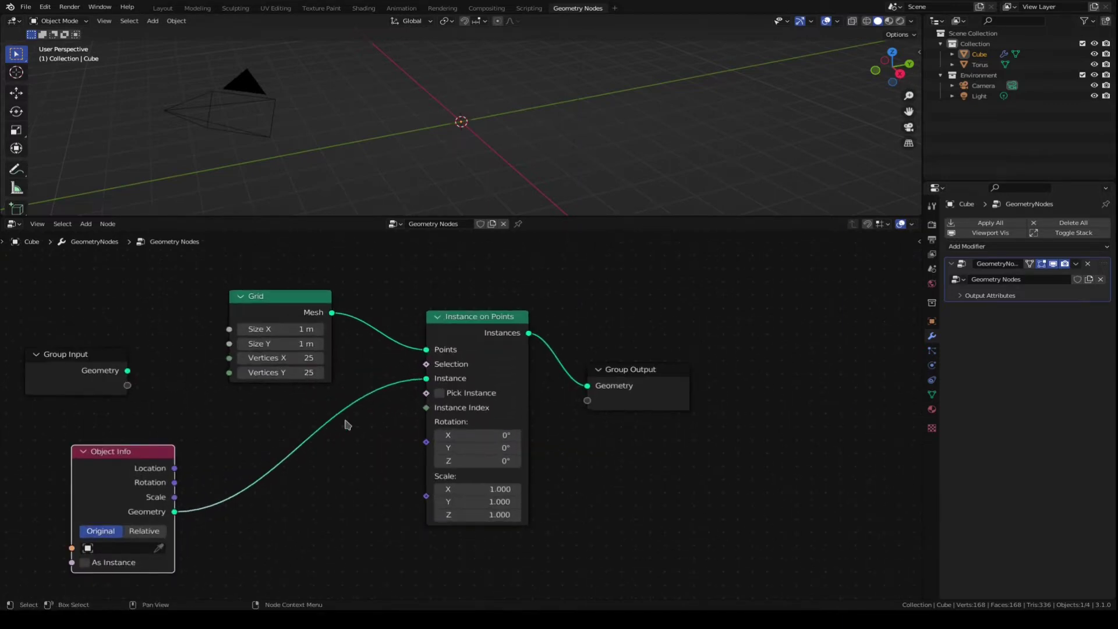
pyautogui.click(95, 548)
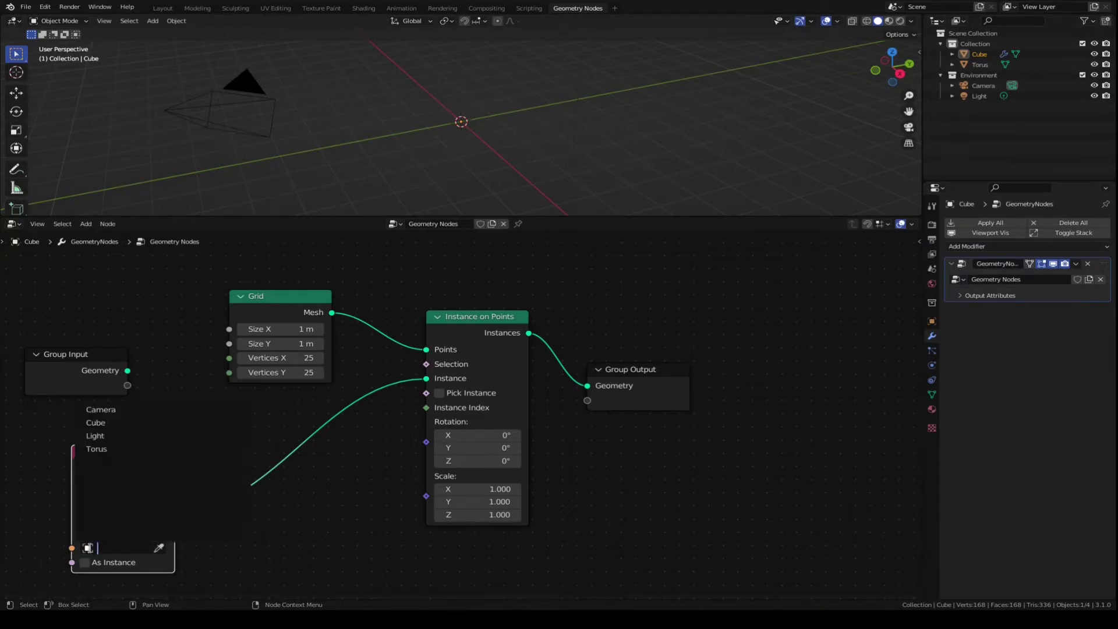
pyautogui.click(107, 452)
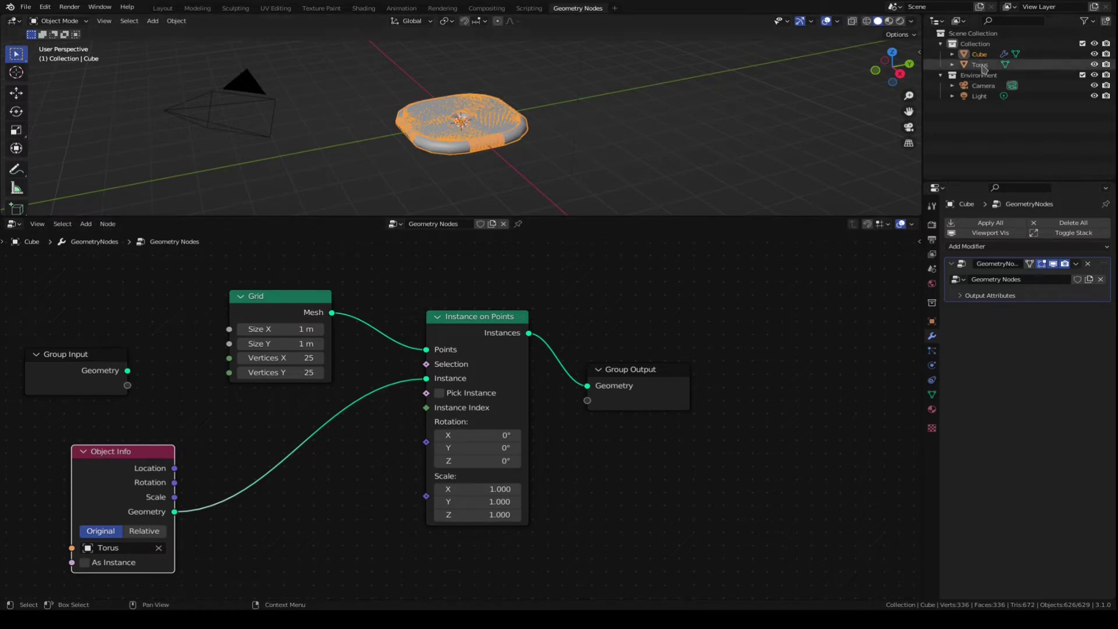
# Rename the Torus object to Ring and reselect the Cube to show its node tree
pyautogui.doubleClick(983, 65)
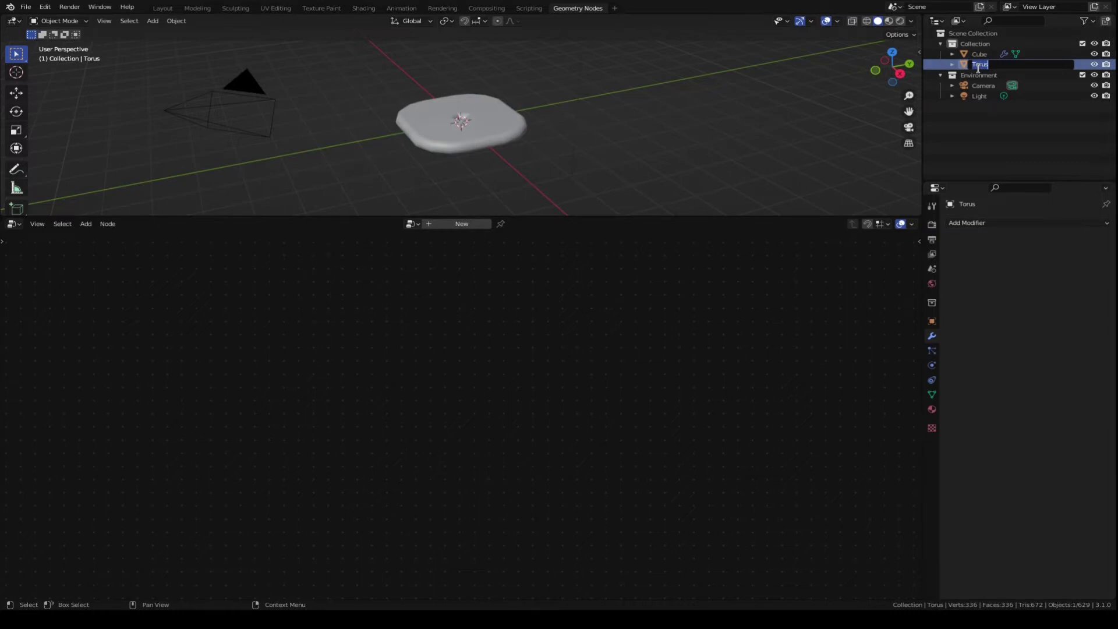
pyautogui.press('BackSpace')
pyautogui.write('P')
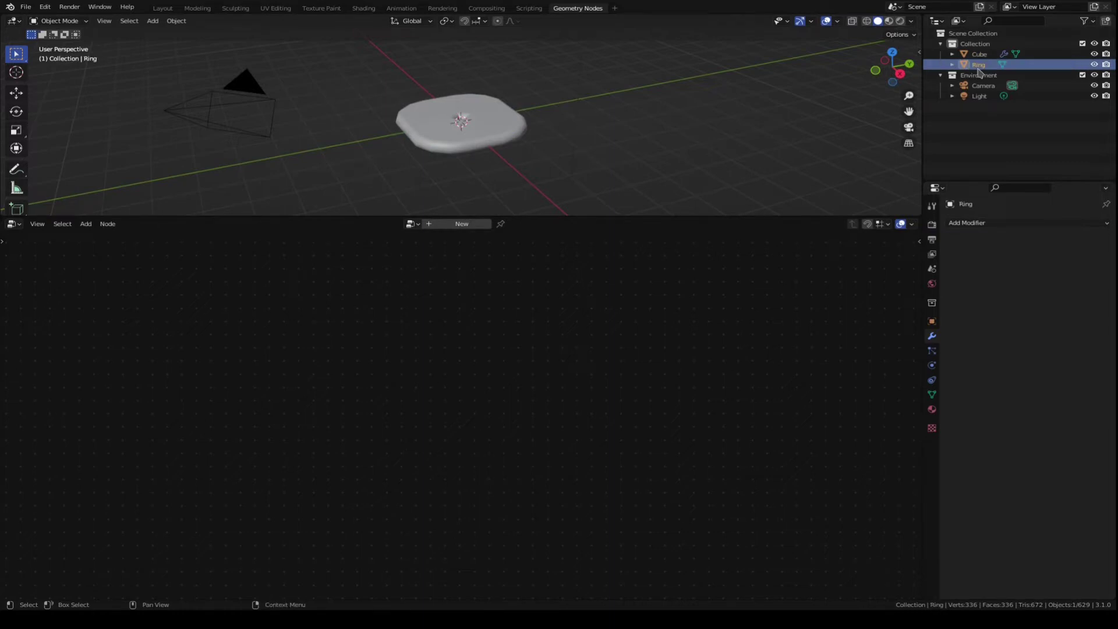
pyautogui.click(432, 144)
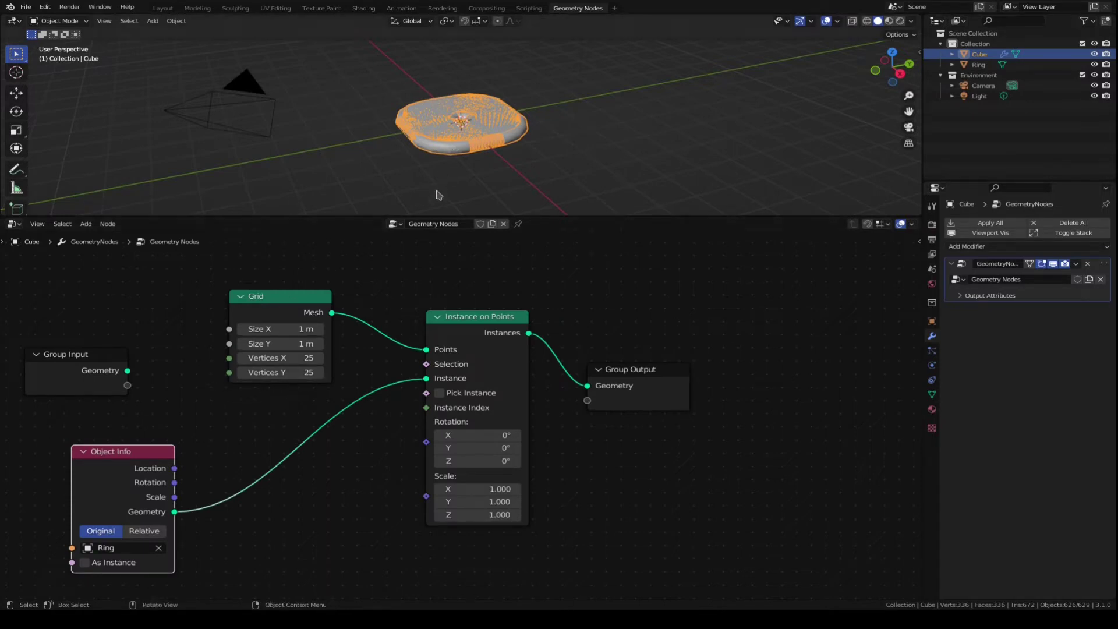
# Insert a Scale Elements node between Object Info and Instance on Points
pyautogui.scroll(4, 472, 174)
pyautogui.scroll(-3, 471, 140)
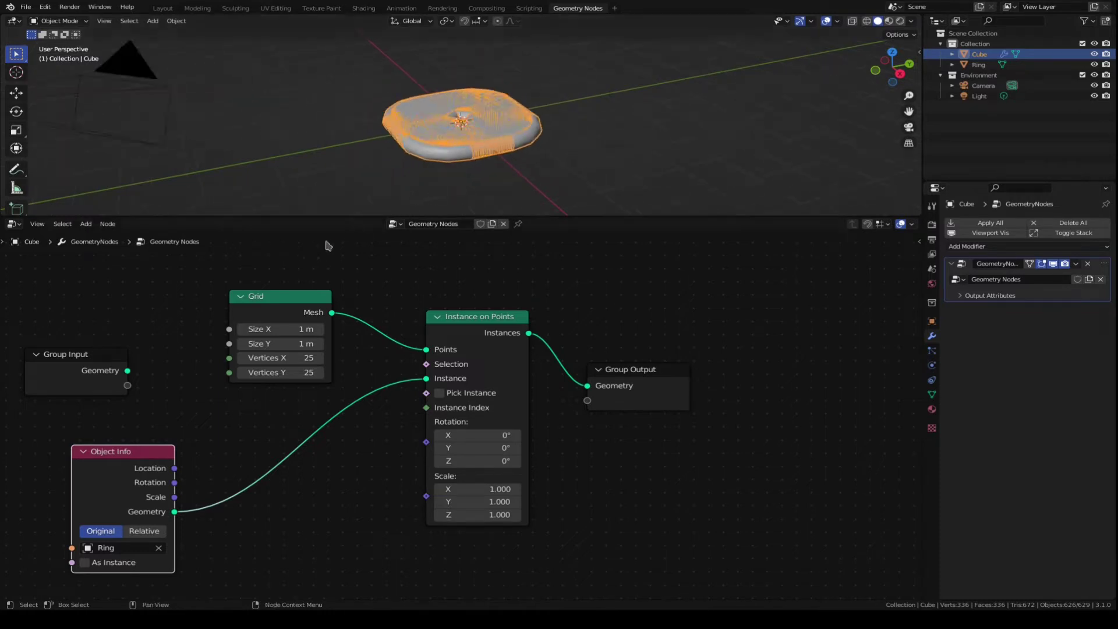
pyautogui.moveTo(291, 297); pyautogui.dragTo(242, 274)
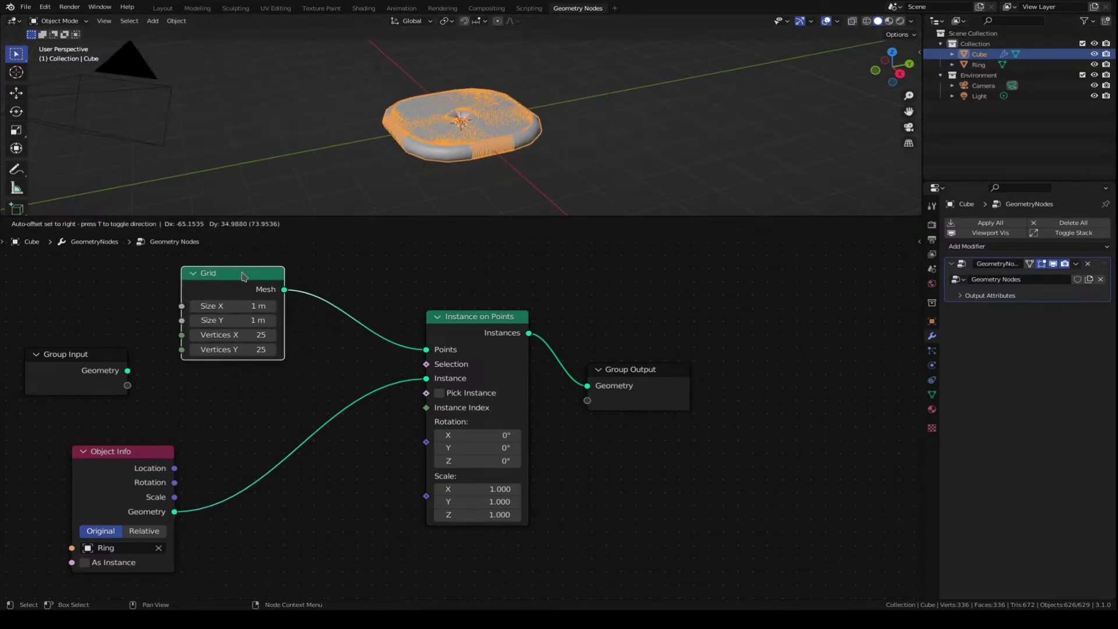
pyautogui.hotkey('shift', 'a')
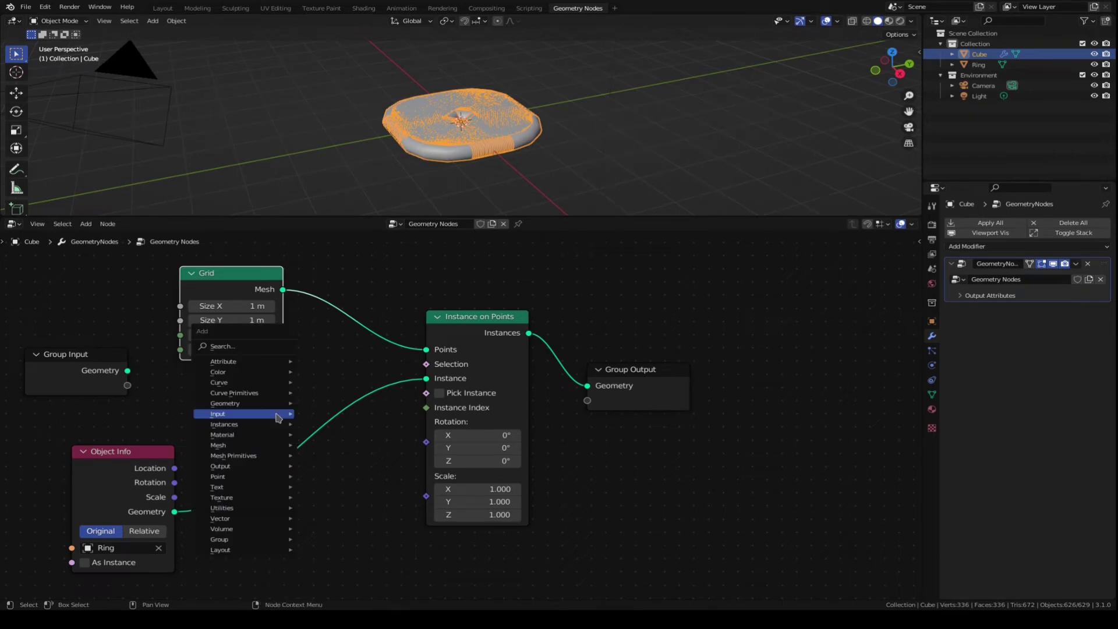
pyautogui.click(242, 347)
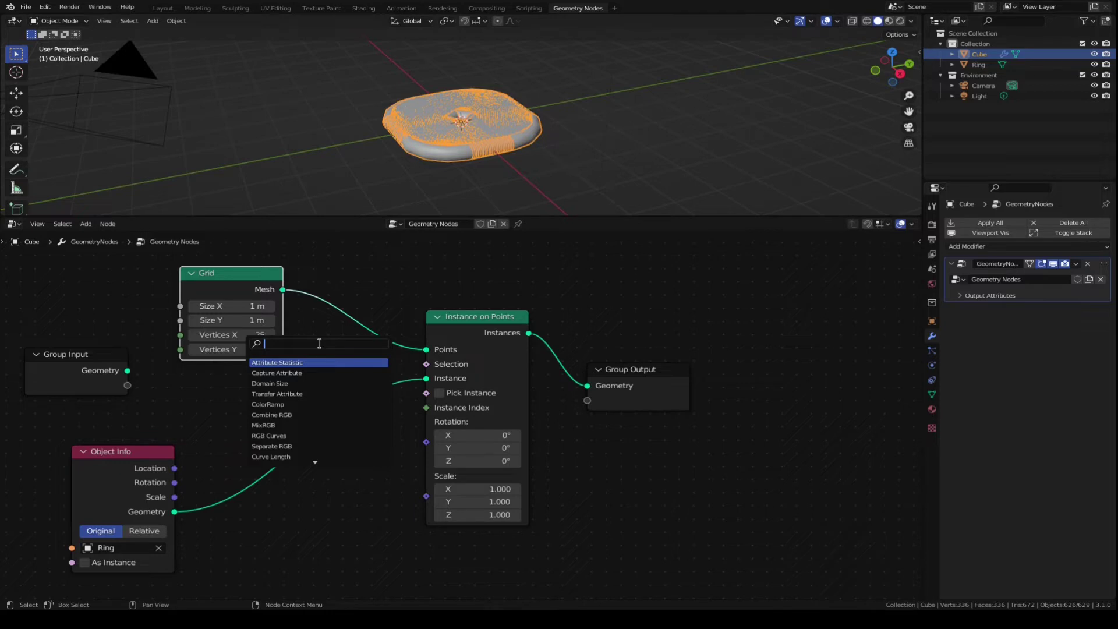
pyautogui.write('Scal')
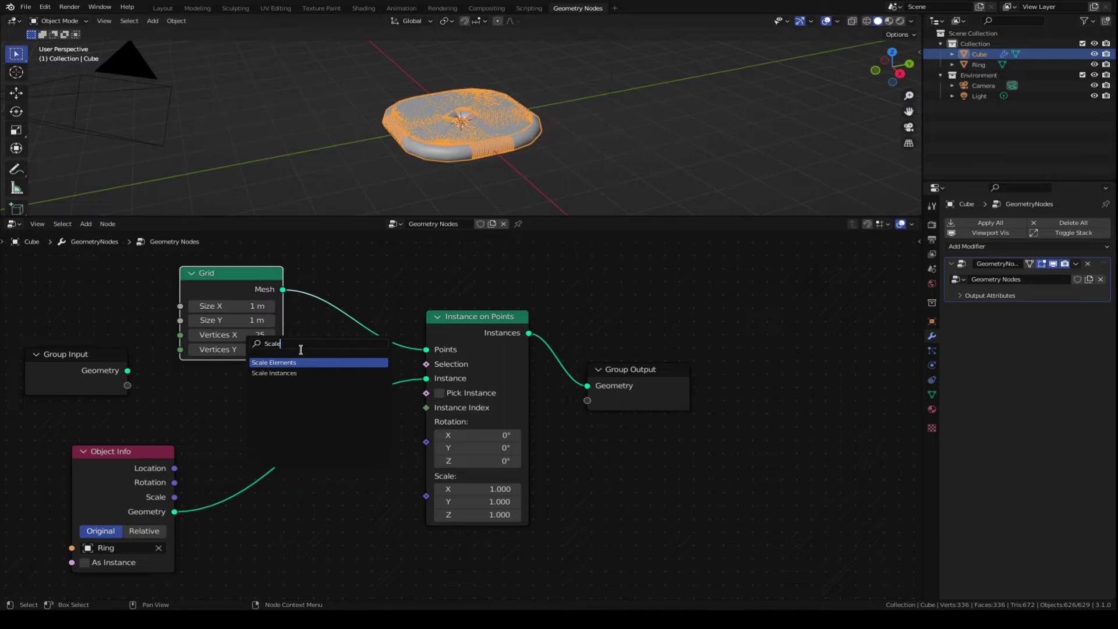
pyautogui.write('e')
pyautogui.click(290, 363)
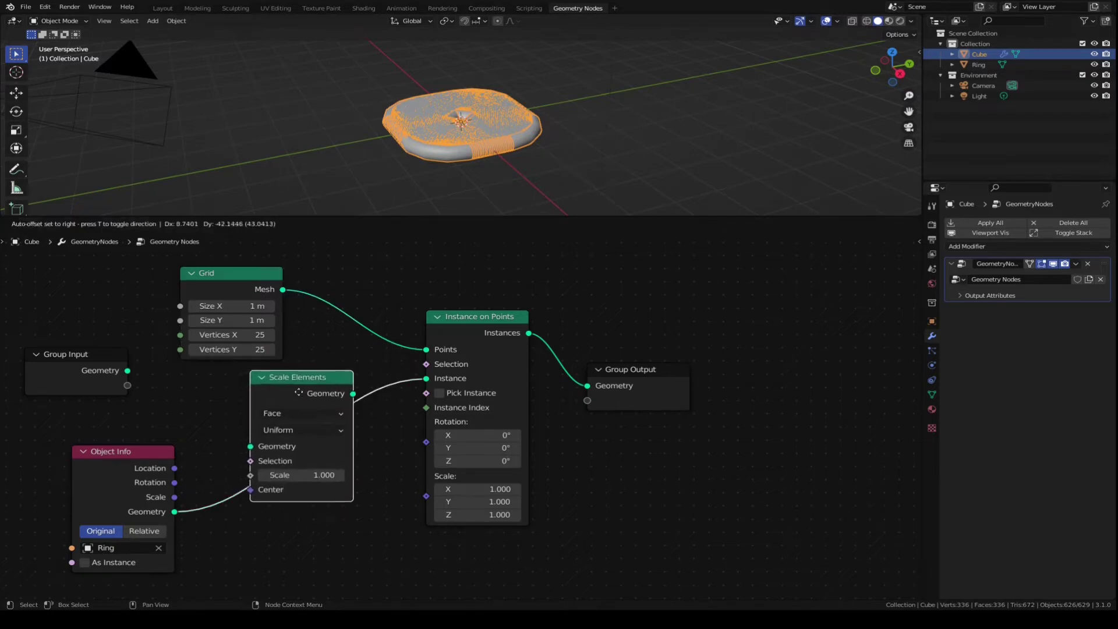
pyautogui.click(312, 384)
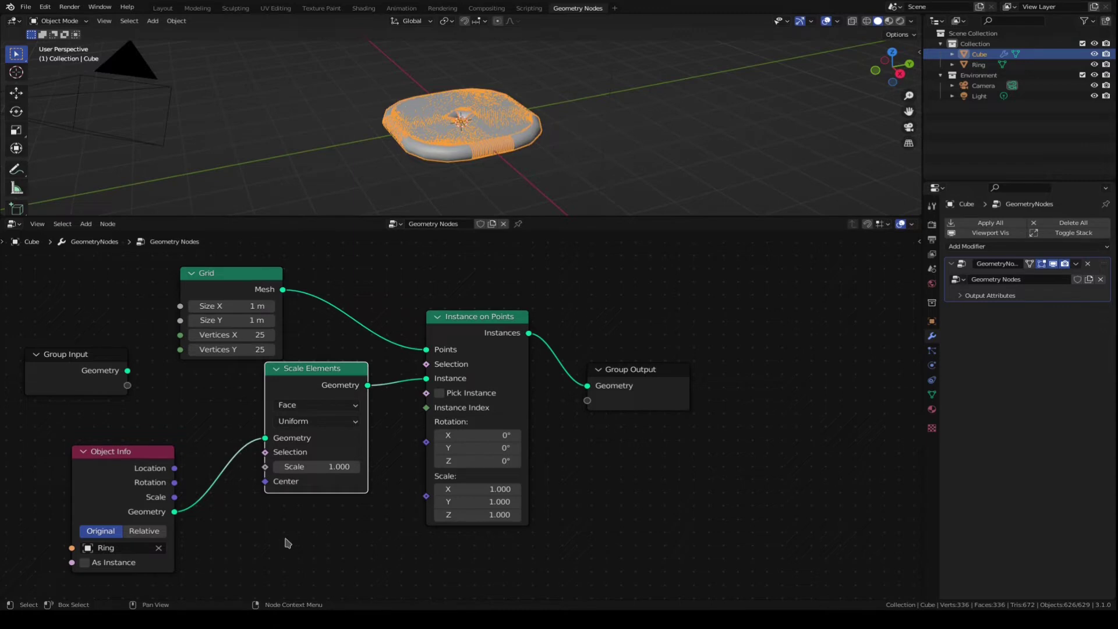
# Set the Scale Elements scale to 0.015 and view the sheet from top
pyautogui.click(323, 466)
pyautogui.write('0')
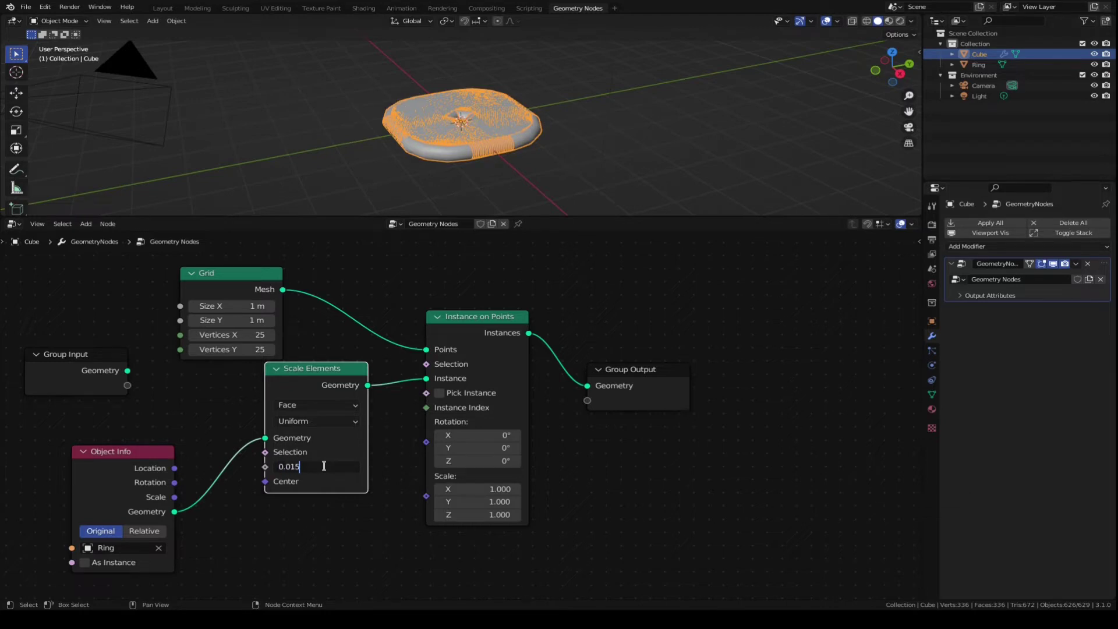
pyautogui.write('.015')
pyautogui.press('Return')
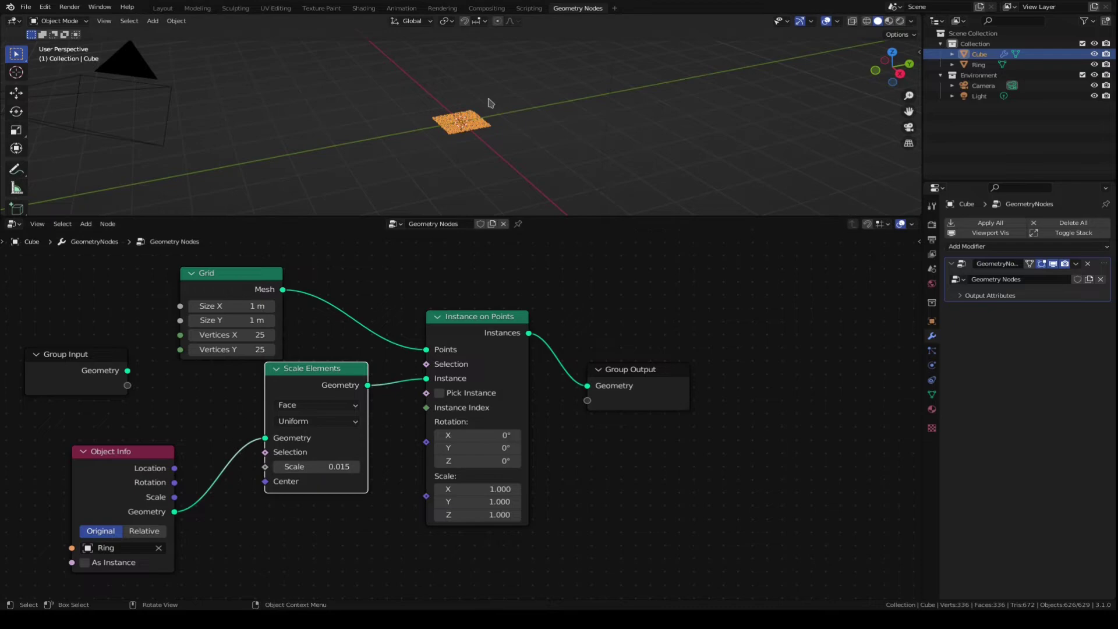
pyautogui.press('KP_7')
# Zoom the viewport on the 625-ring sheet and centre the whole node tree in the editor
pyautogui.scroll(12, 537, 105)
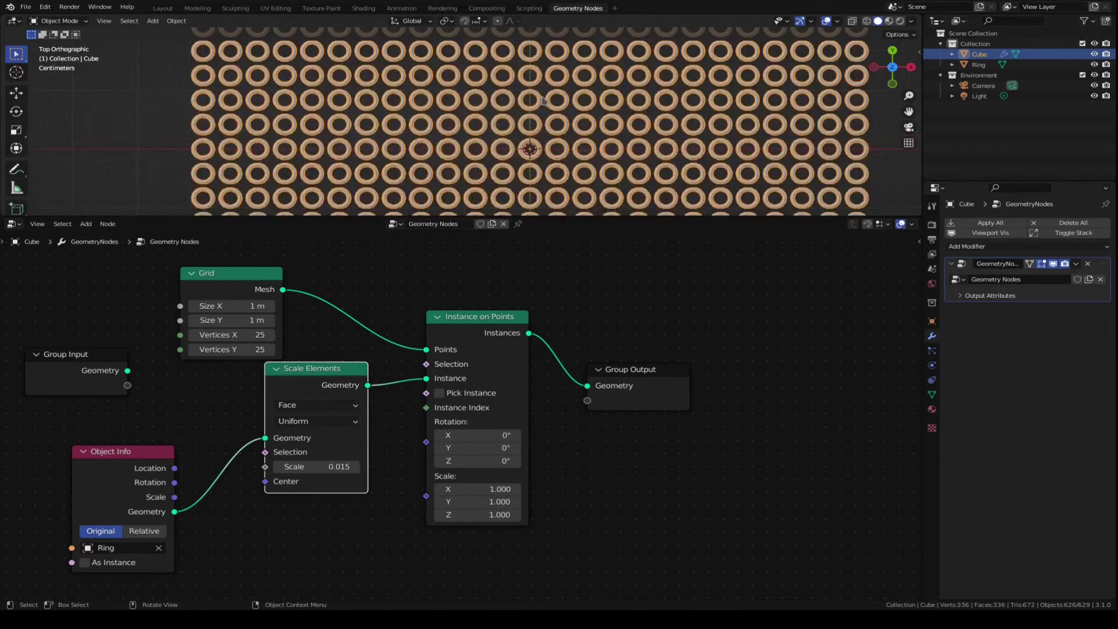
pyautogui.scroll(-3, 538, 102)
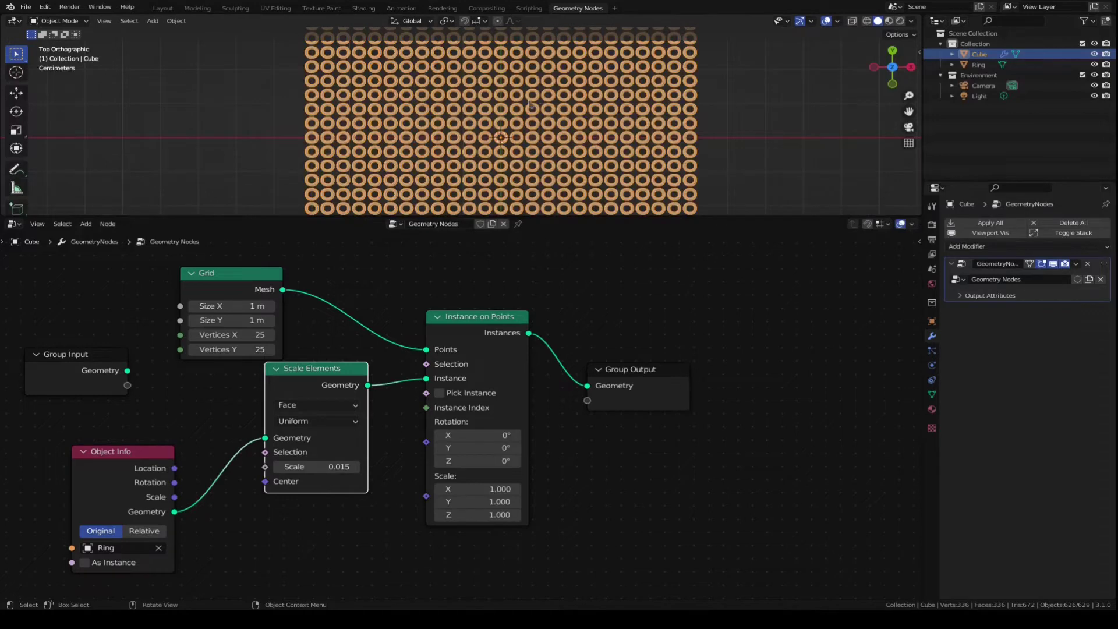
pyautogui.moveTo(459, 597); pyautogui.dragTo(464, 588, button='middle')
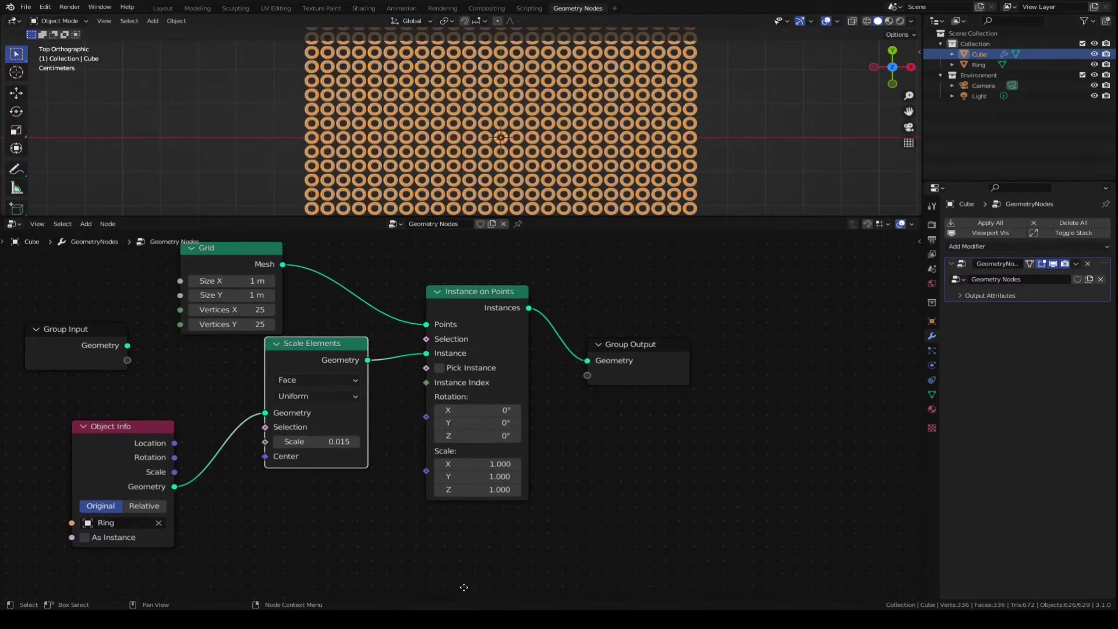
pyautogui.scroll(2, 616, 576)
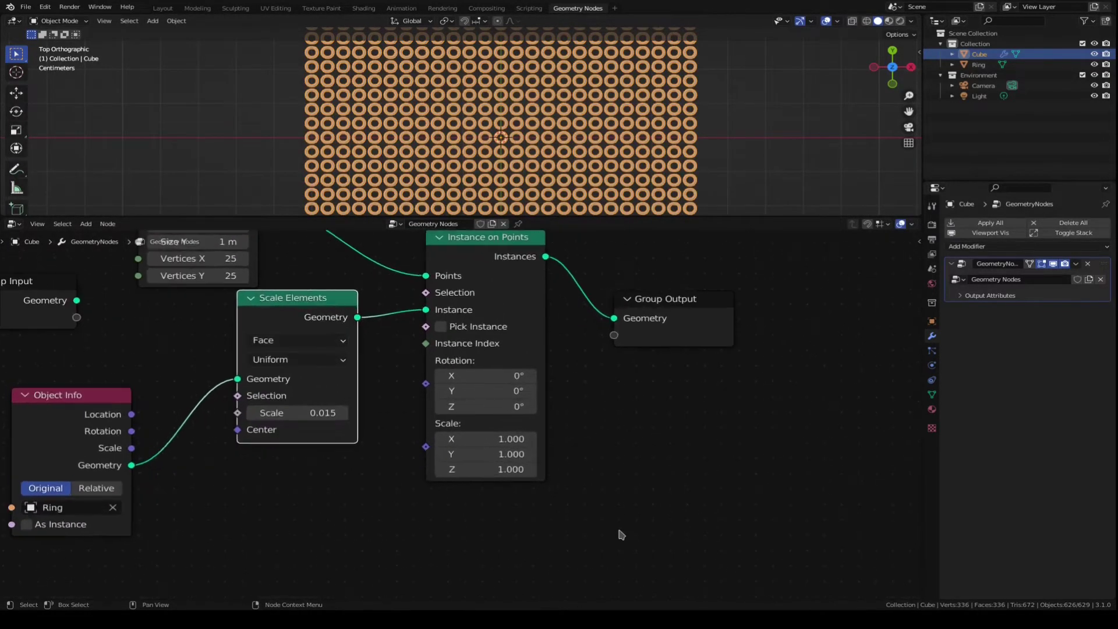
pyautogui.scroll(-2, 618, 530)
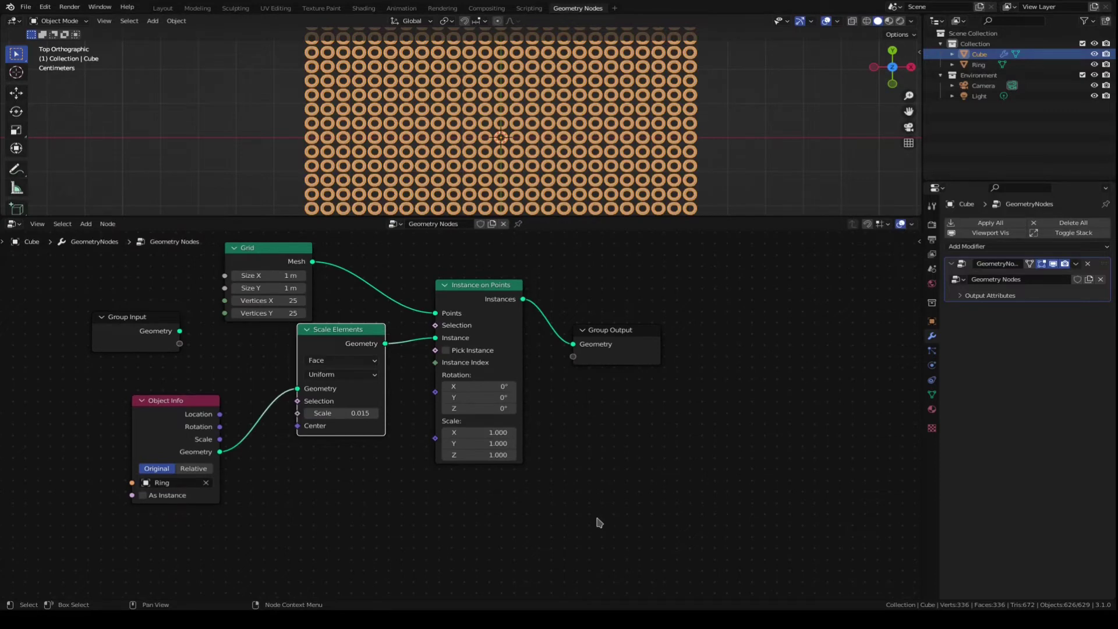
pyautogui.moveTo(597, 518)
pyautogui.mouseDown(button='middle')
pyautogui.moveTo(599, 504)
pyautogui.moveTo(603, 515)
pyautogui.mouseUp(button='middle')
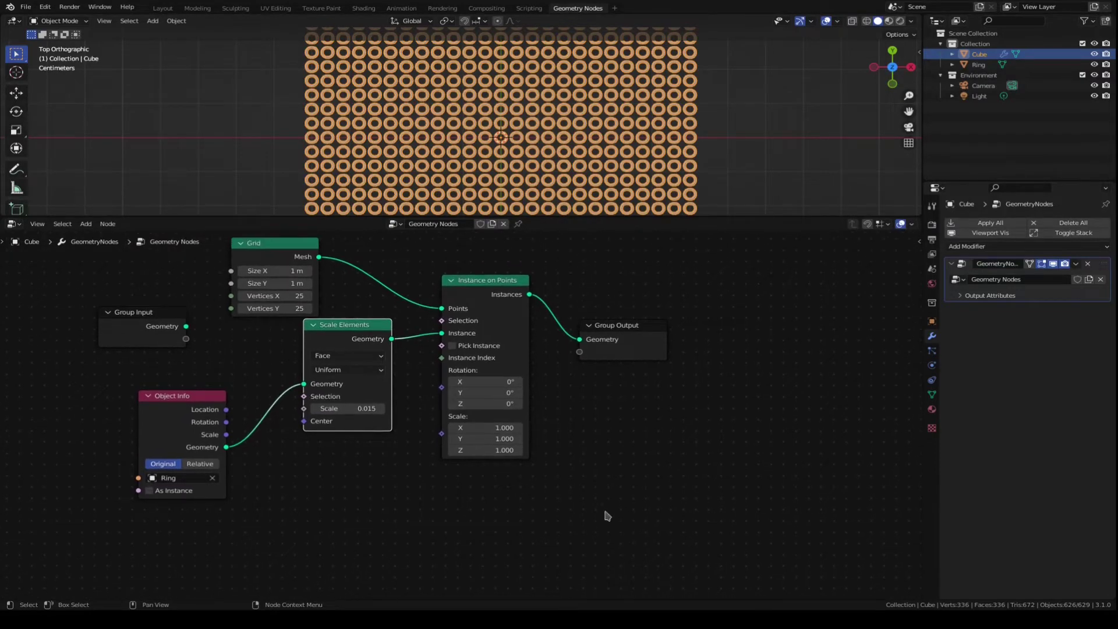
# Preview the Instance on Points output, then remove the temporary Viewer node
pyautogui.click(477, 283)
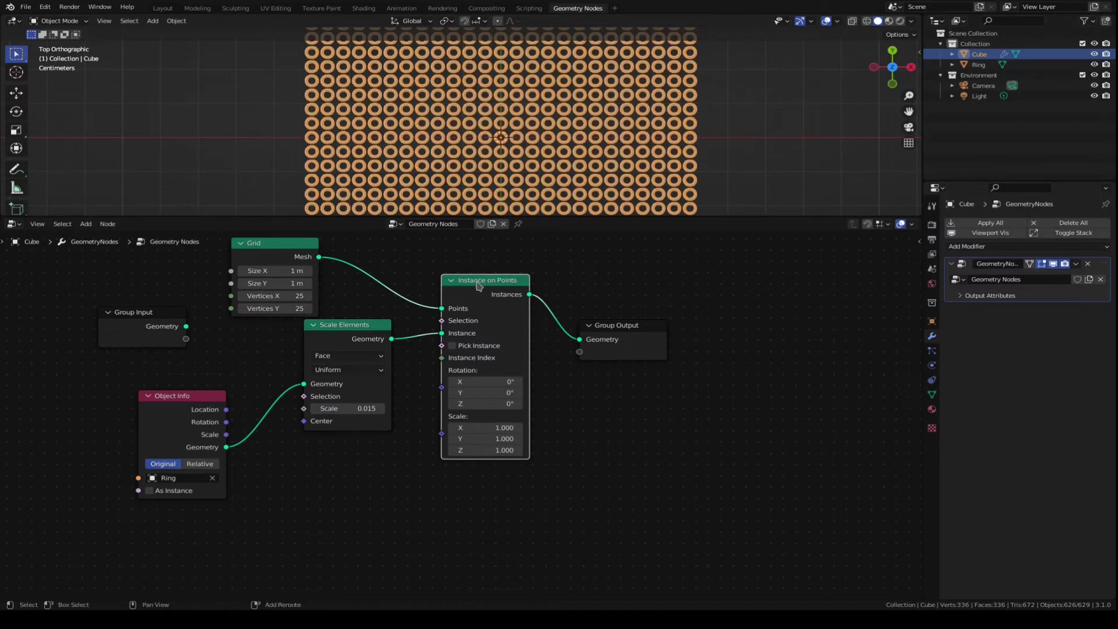
pyautogui.keyDown('ctrl'); pyautogui.keyDown('shift'); pyautogui.click(481, 284); pyautogui.keyUp('shift'); pyautogui.keyUp('ctrl')
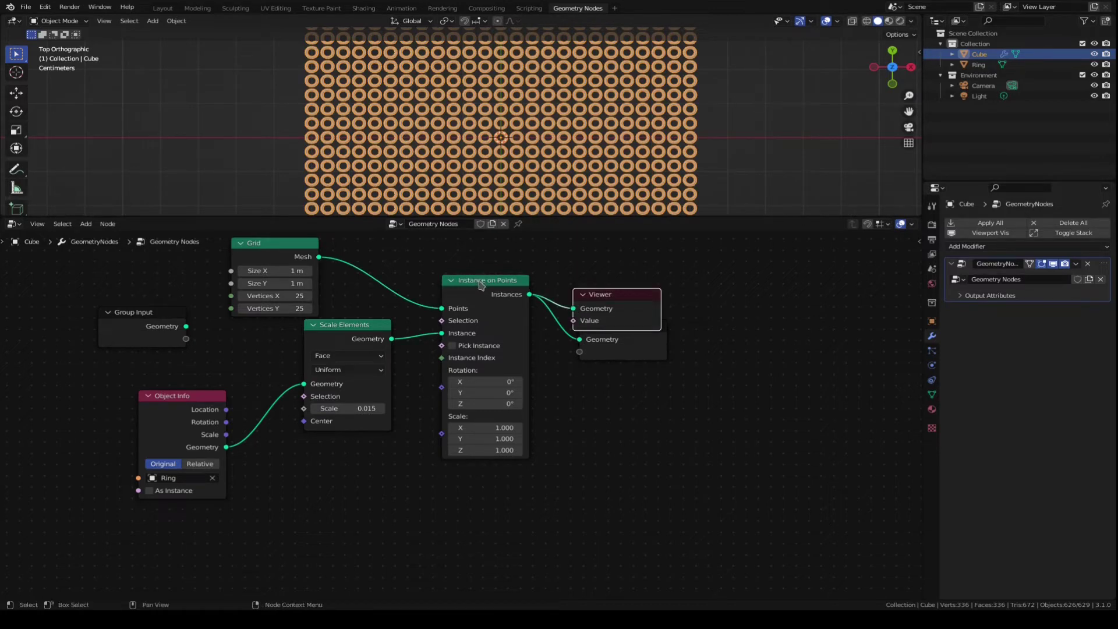
pyautogui.hotkey('ctrl', 'z')
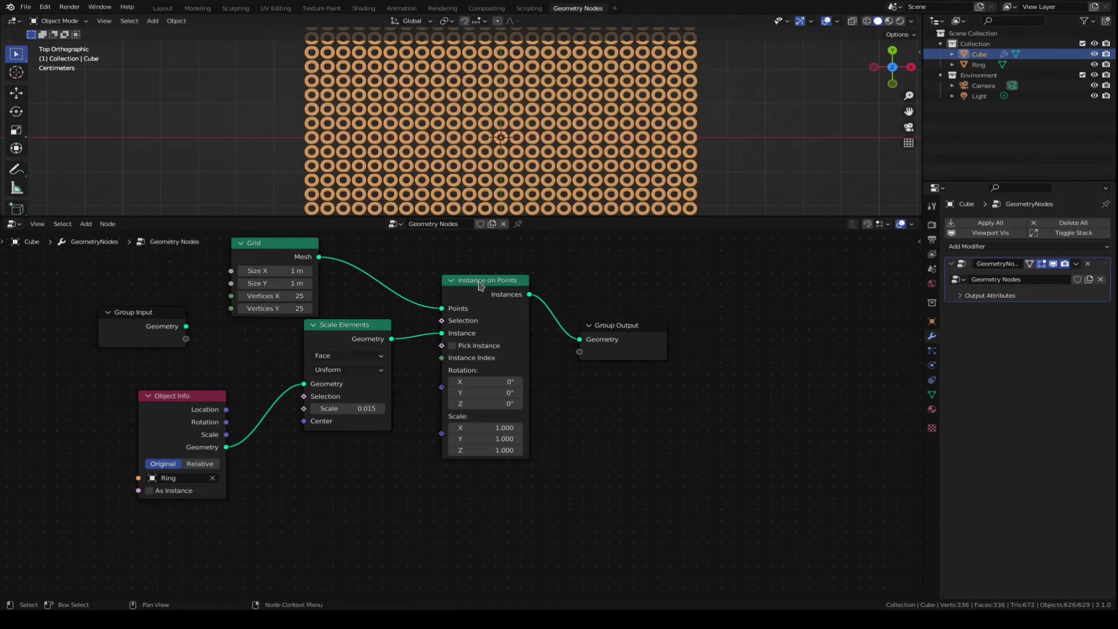
# Duplicate Instance on Points with its input links and place the copy below
pyautogui.click(481, 285)
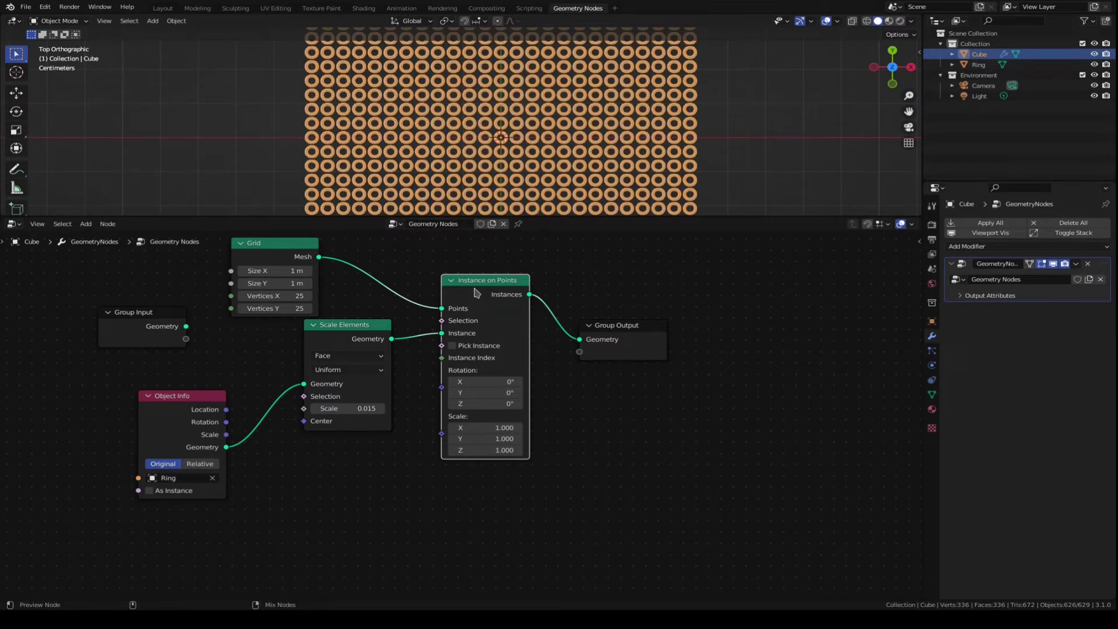
pyautogui.press('g')
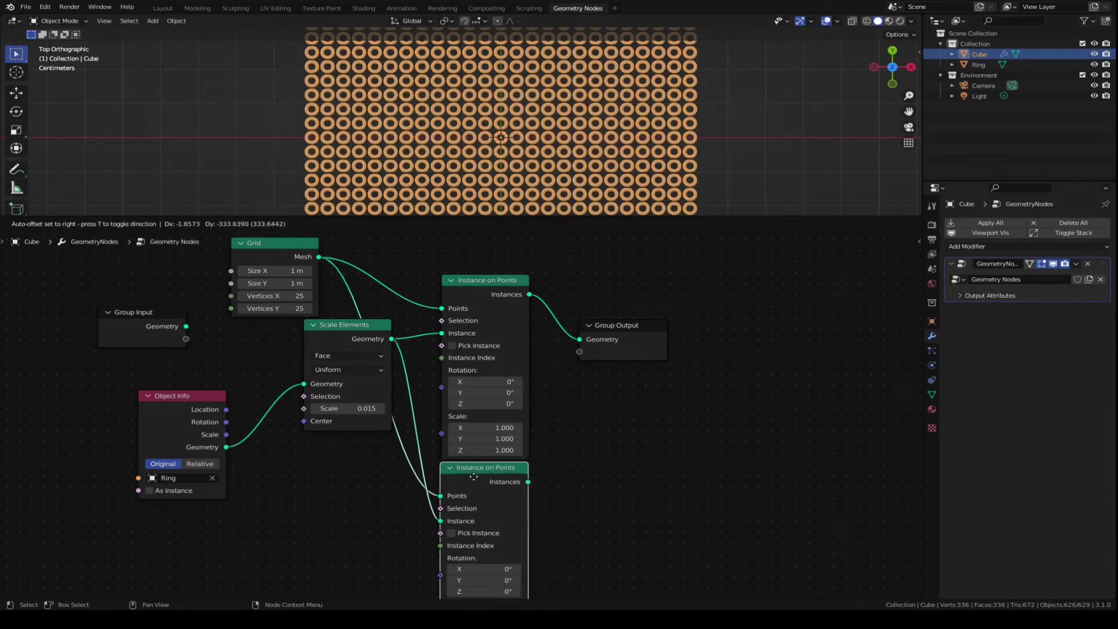
pyautogui.click(473, 476)
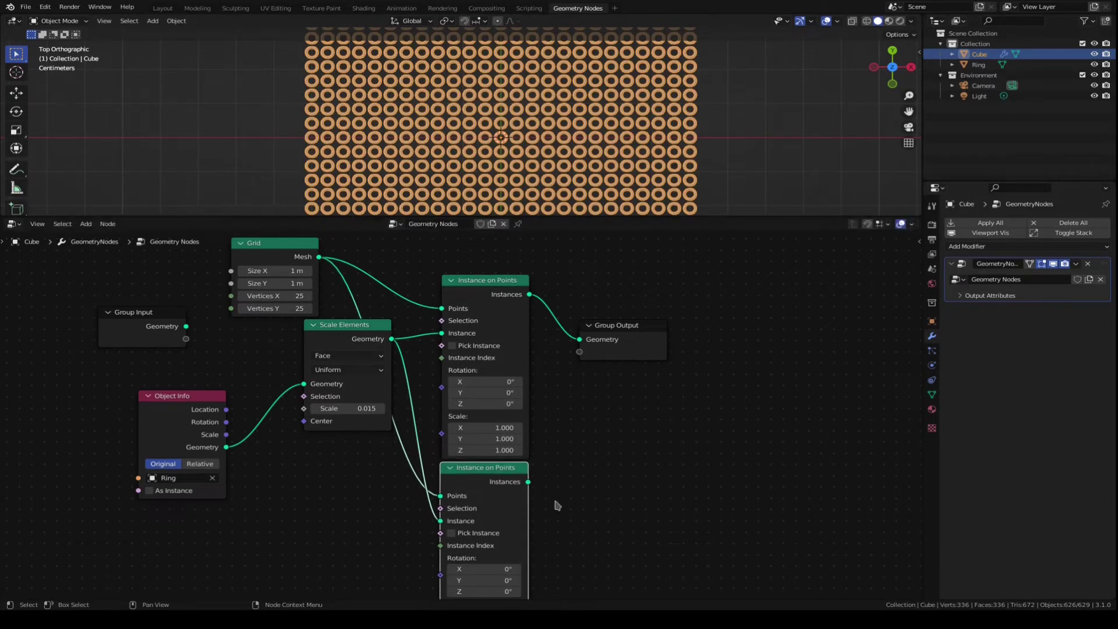
pyautogui.moveTo(565, 504); pyautogui.dragTo(532, 442, button='middle')
# Move the Group Output node up and to the right to make room
pyautogui.scroll(1, 581, 423)
pyautogui.scroll(-2, 574, 418)
pyautogui.scroll(1, 536, 445)
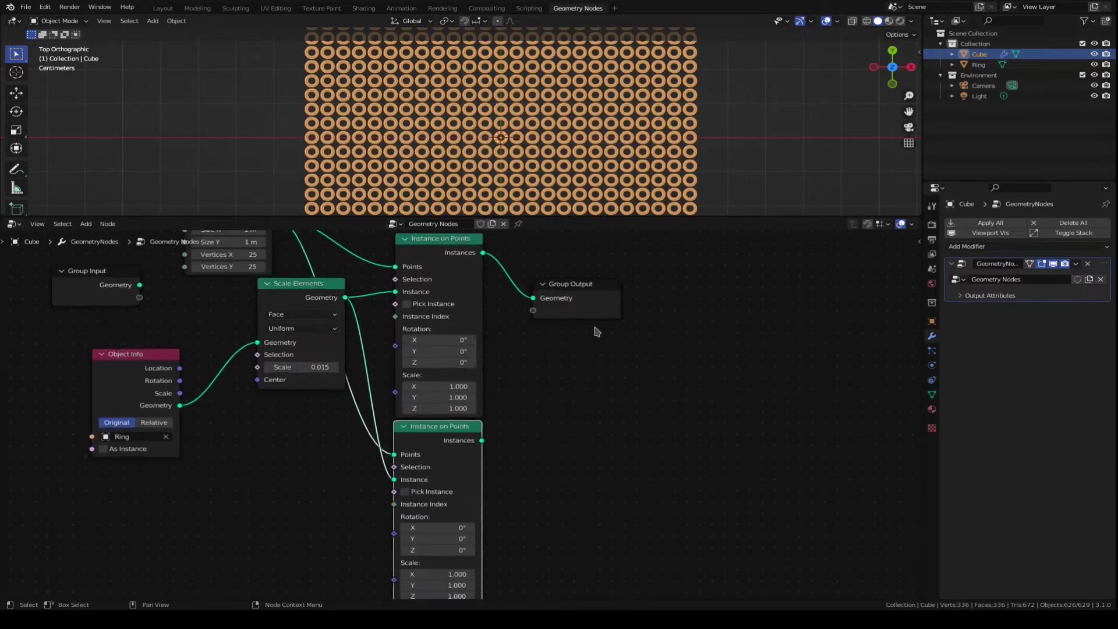
pyautogui.moveTo(569, 291); pyautogui.dragTo(596, 265)
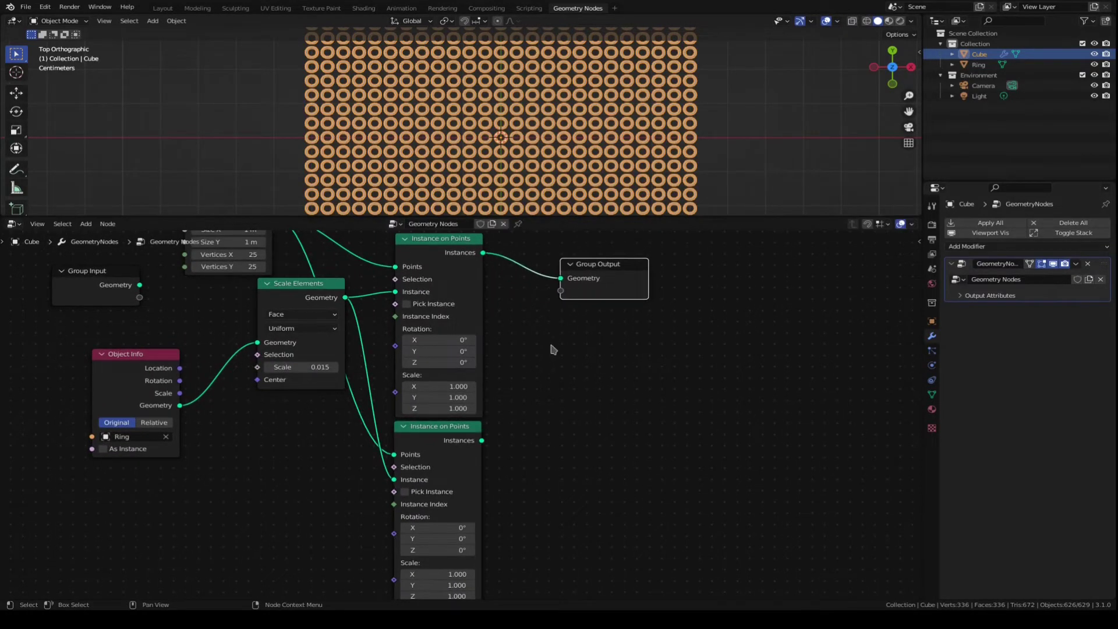
# Insert Join Geometry before Group Output and link the second Instances into it
pyautogui.hotkey('shift', 'a')
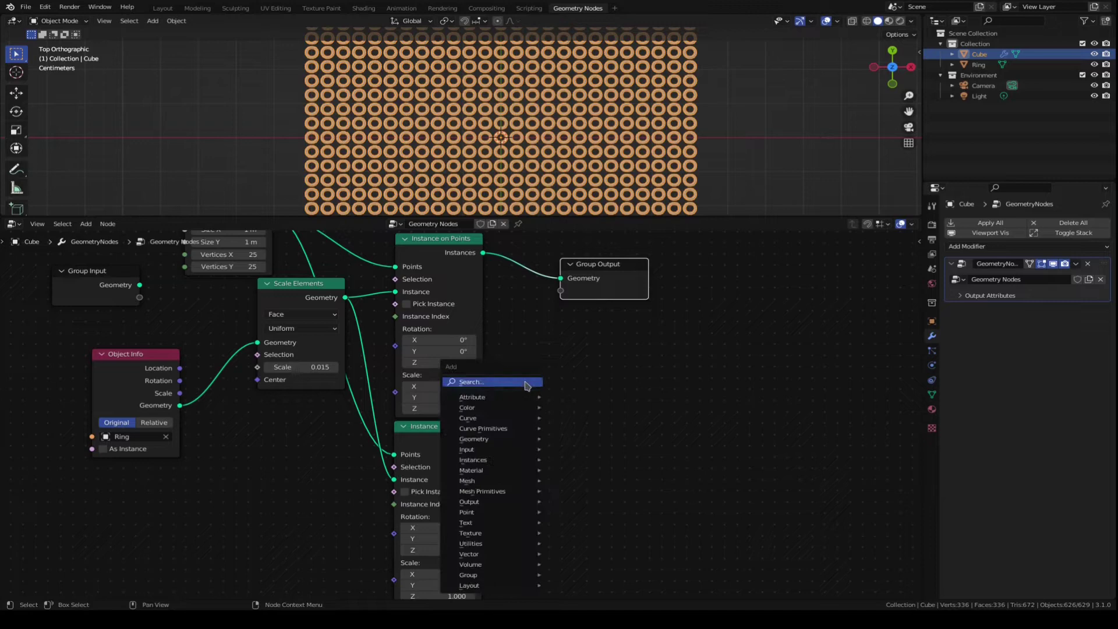
pyautogui.moveTo(493, 445)
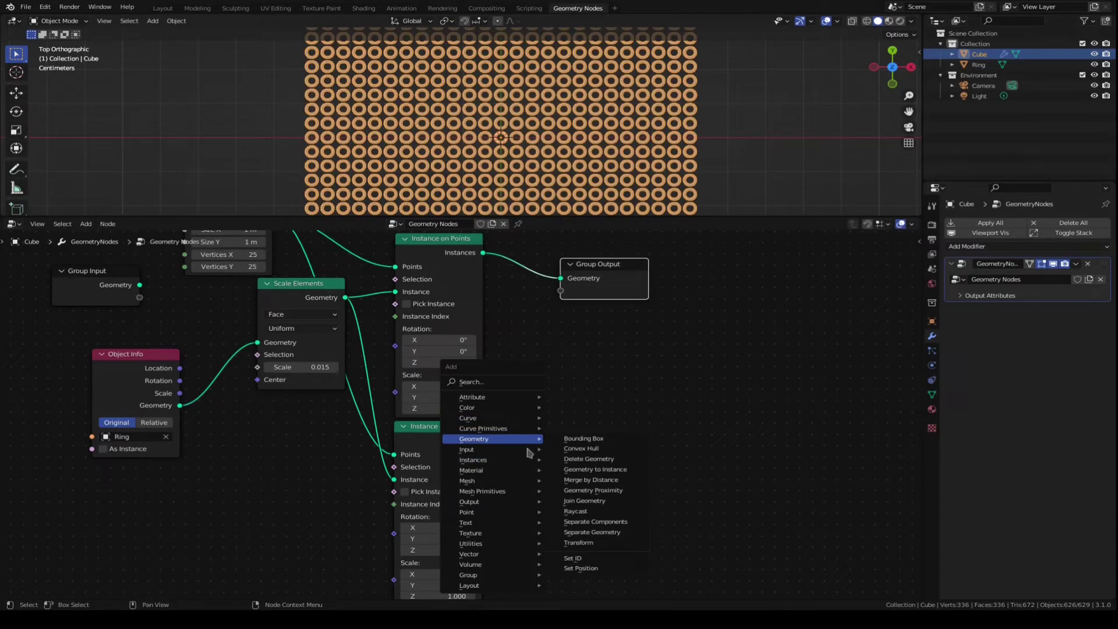
pyautogui.click(578, 502)
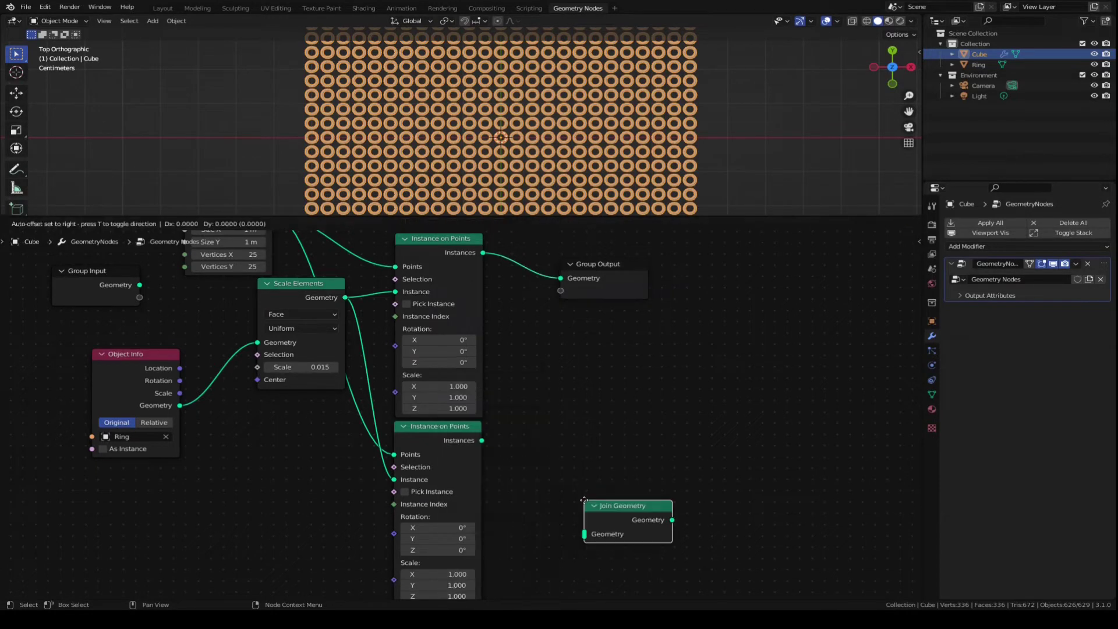
pyautogui.click(534, 258)
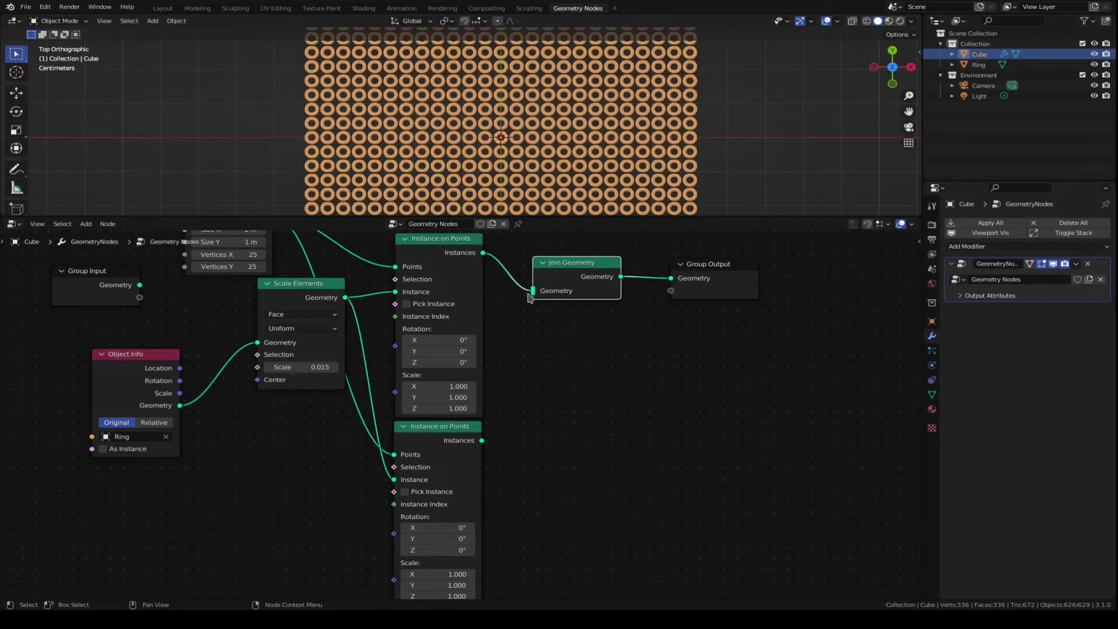
pyautogui.moveTo(481, 440); pyautogui.dragTo(533, 293)
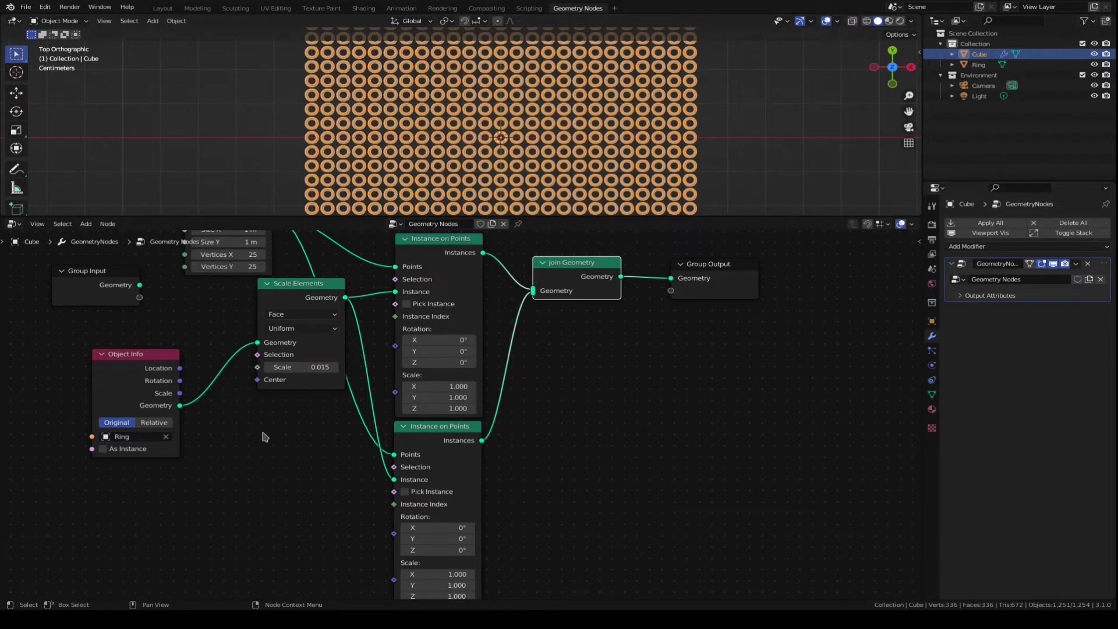
# Move Scale Elements left and bring the lower Instance on Points into view
pyautogui.scroll(2, 266, 432)
pyautogui.scroll(-1, 267, 432)
pyautogui.moveTo(304, 289); pyautogui.dragTo(266, 302)
pyautogui.moveTo(291, 468); pyautogui.dragTo(341, 462, button='middle')
pyautogui.scroll(2, 286, 470)
pyautogui.scroll(1, 338, 460)
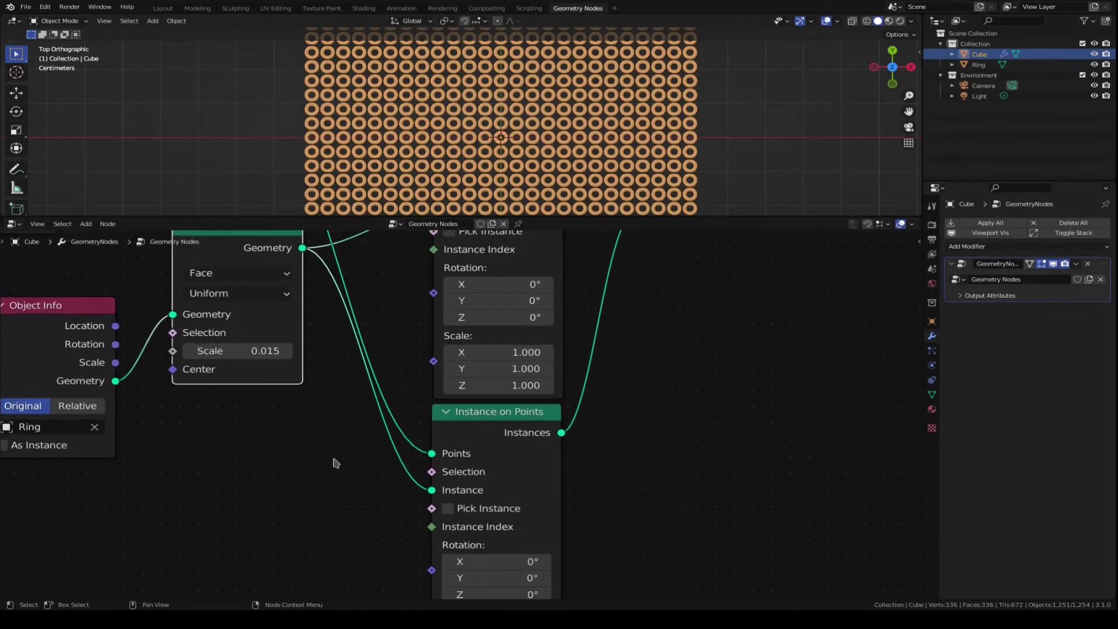
pyautogui.scroll(-2, 323, 462)
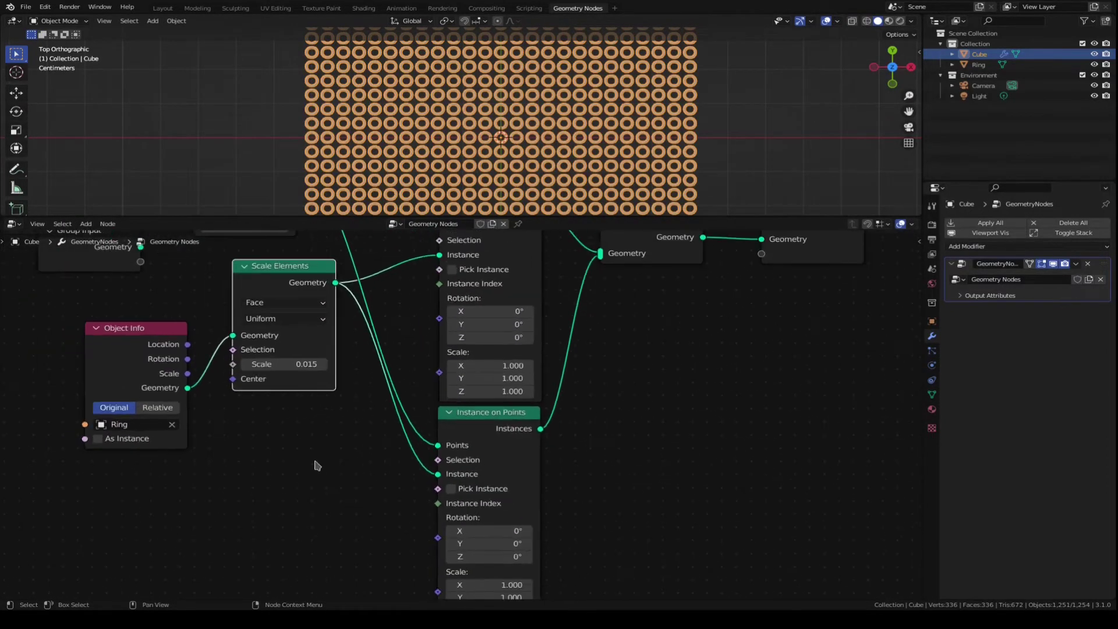
# Set the lower Instance on Points Rotation X to 90° and orbit to inspect it
pyautogui.click(487, 530)
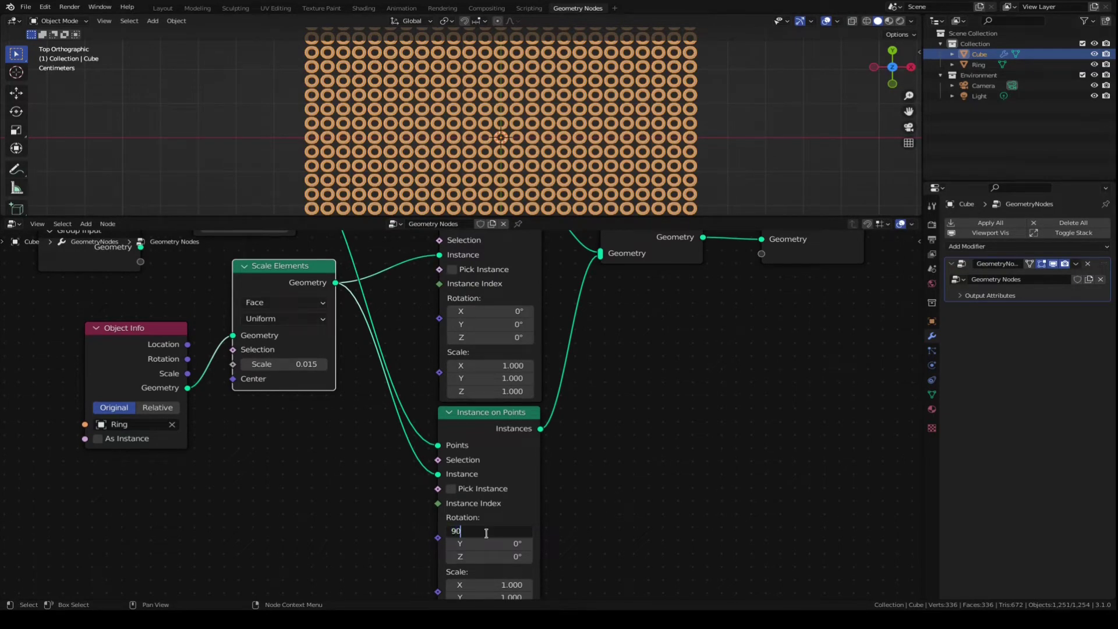
pyautogui.write('90')
pyautogui.press('Return')
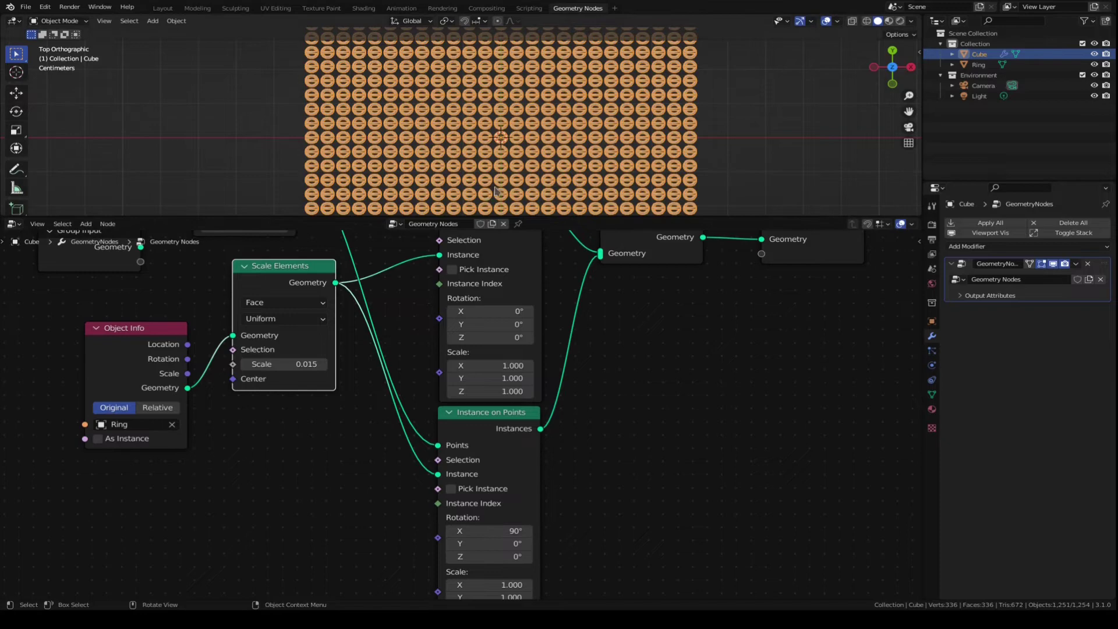
pyautogui.scroll(3, 509, 185)
pyautogui.moveTo(509, 185); pyautogui.dragTo(504, 156, button='middle')
pyautogui.scroll(-2, 501, 158)
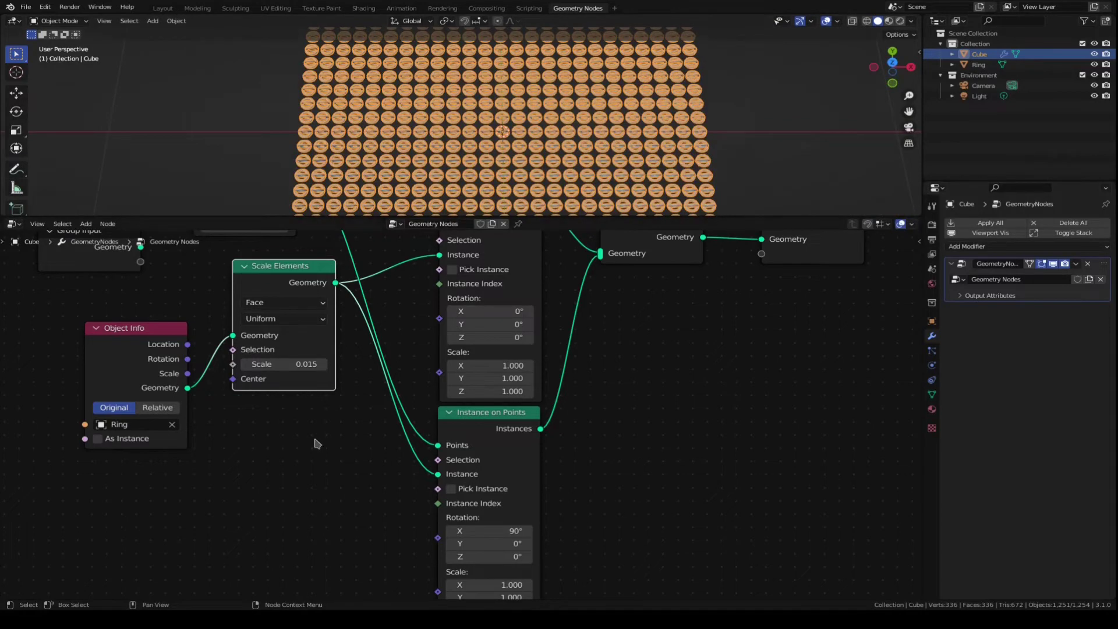
# Add a Set Position node via search and insert it on the Scale Elements→Instance link
pyautogui.hotkey('shift', 'a')
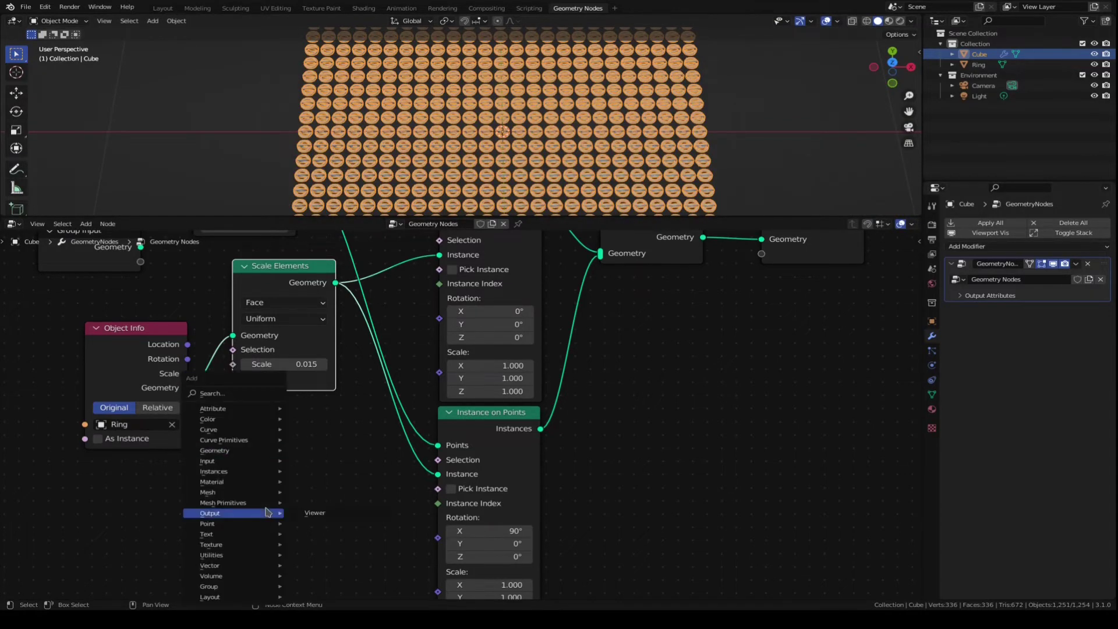
pyautogui.click(244, 394)
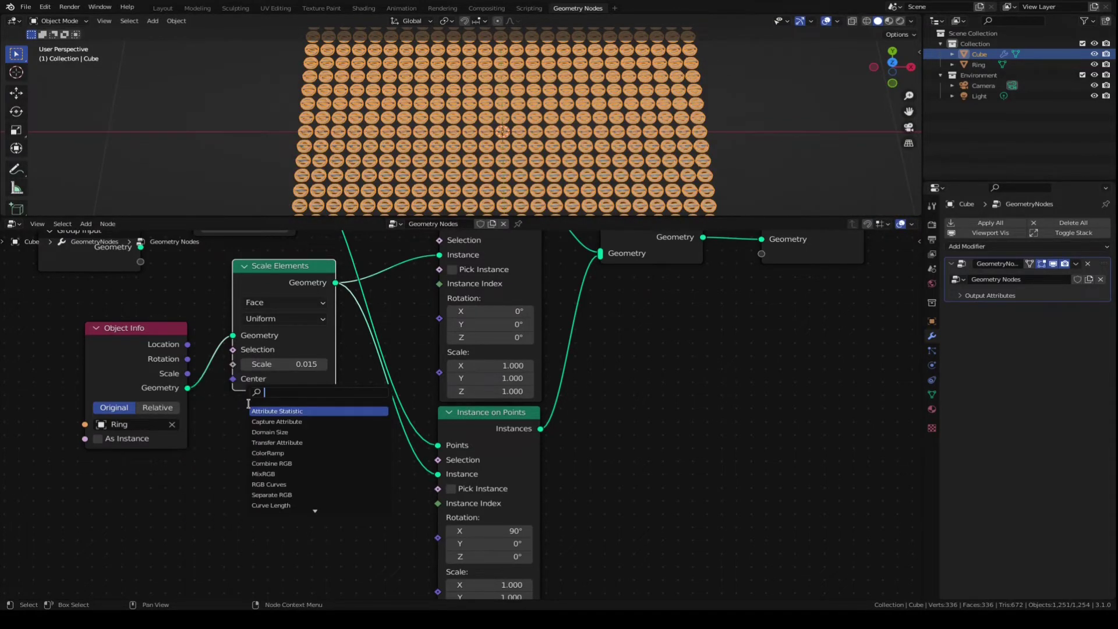
pyautogui.write('set po')
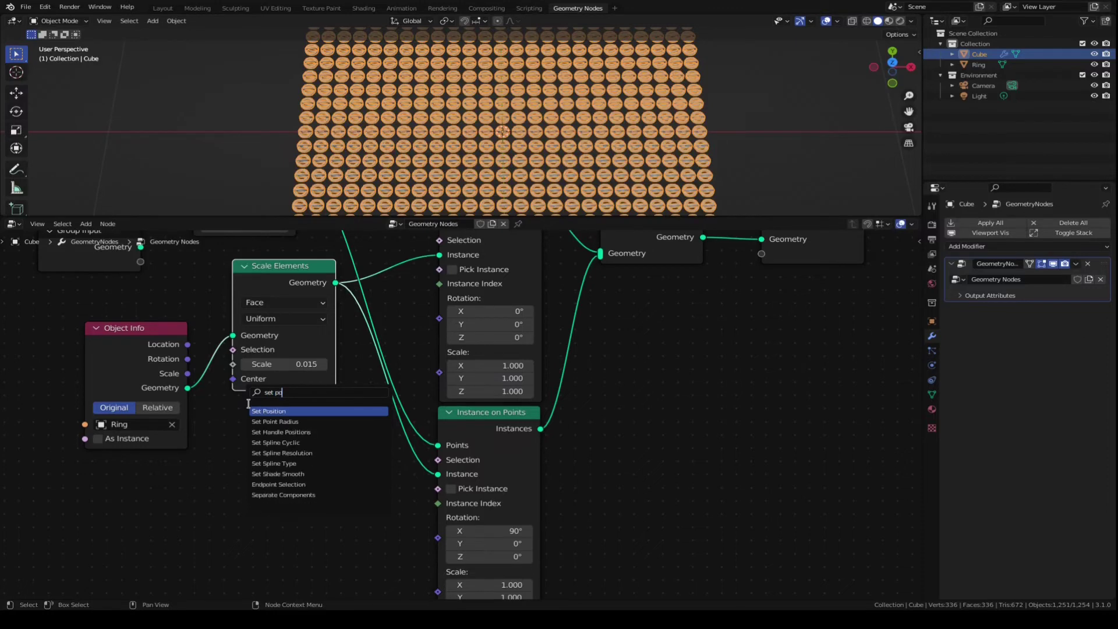
pyautogui.press('Return')
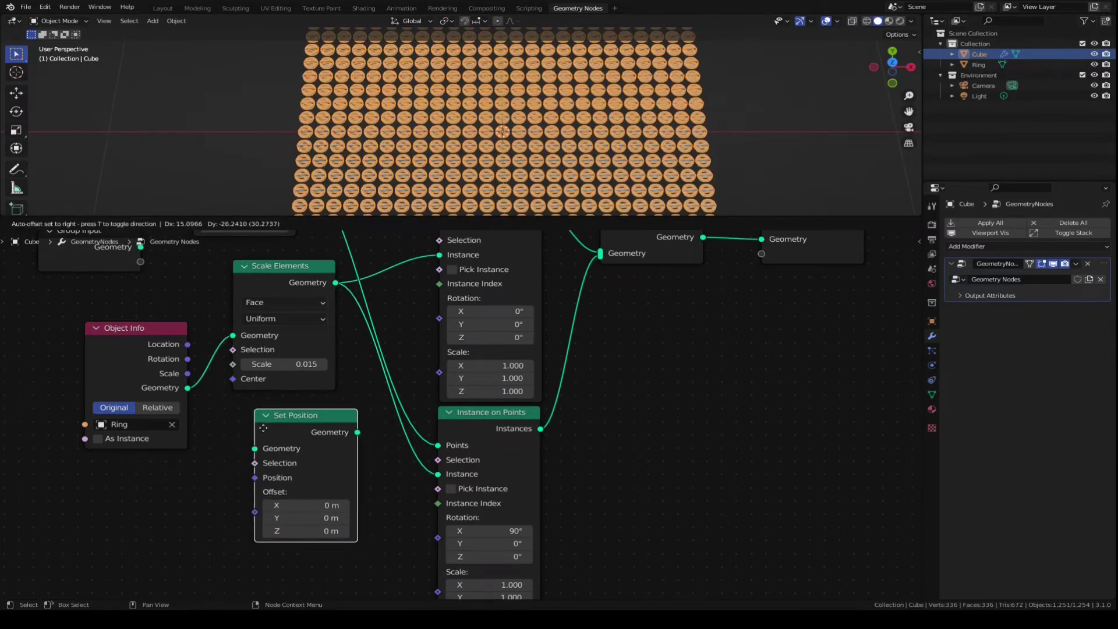
pyautogui.click(276, 435)
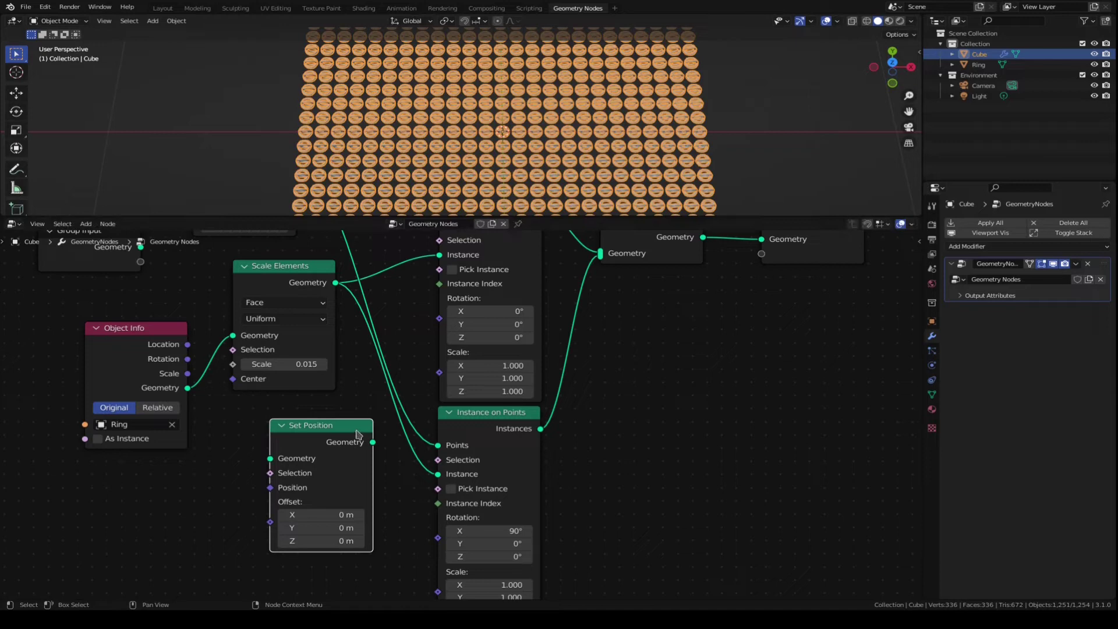
pyautogui.moveTo(274, 426); pyautogui.dragTo(399, 447)
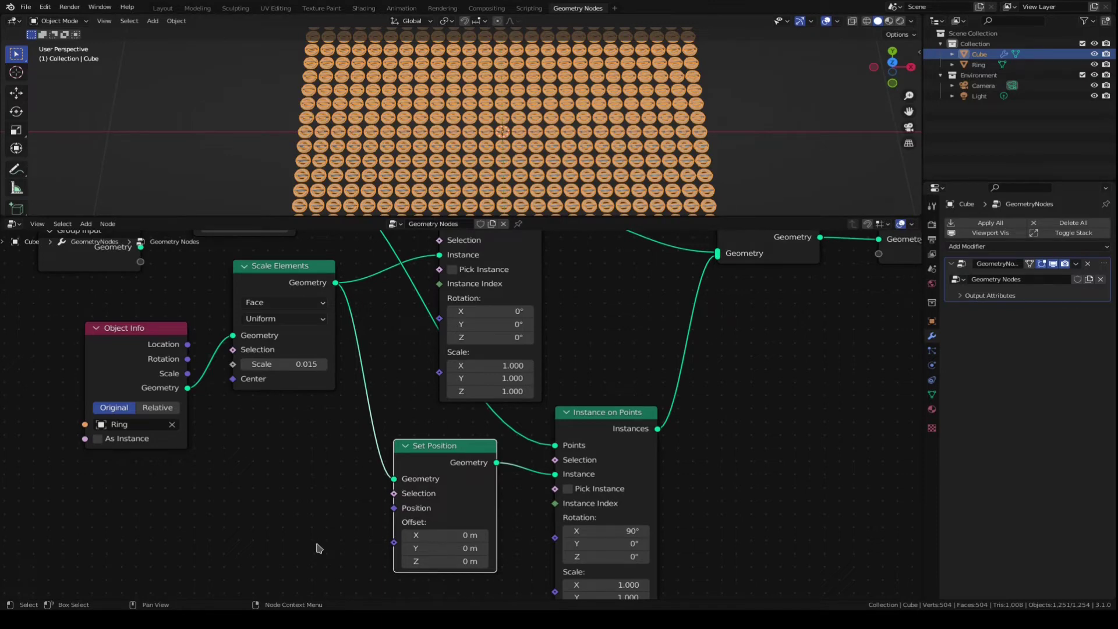
# Set the Set Position Offset X to 0.02 m and orbit to inspect the chained rings
pyautogui.click(428, 533)
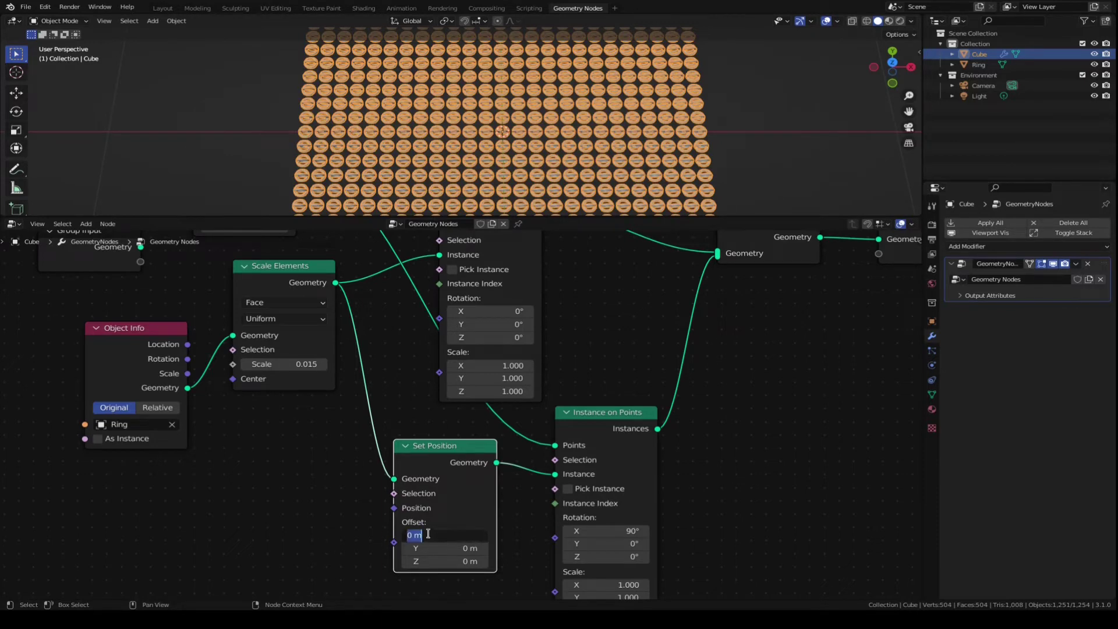
pyautogui.write('02')
pyautogui.press('Return')
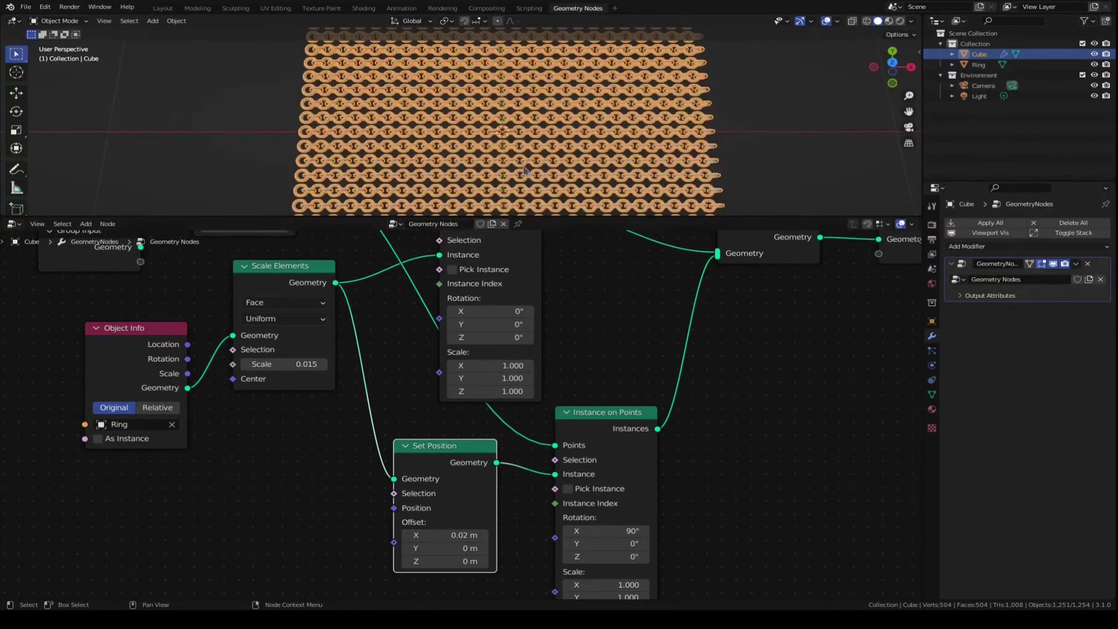
pyautogui.moveTo(512, 126); pyautogui.dragTo(507, 124, button='middle')
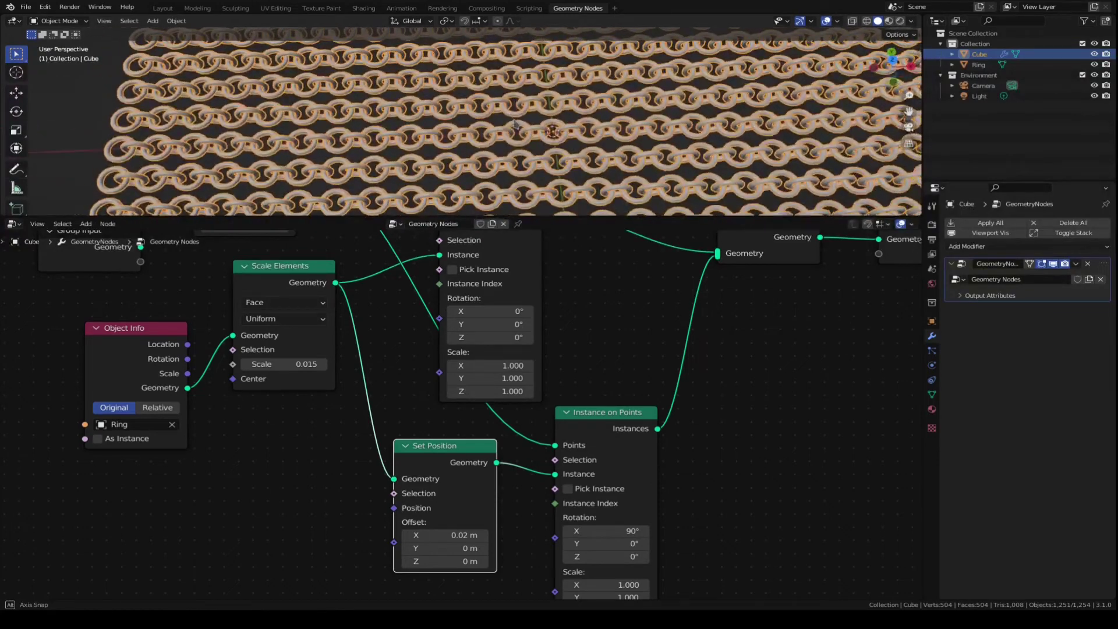
# Rearrange Set Position and the lower Instance on Points further left
pyautogui.scroll(-2, 433, 385)
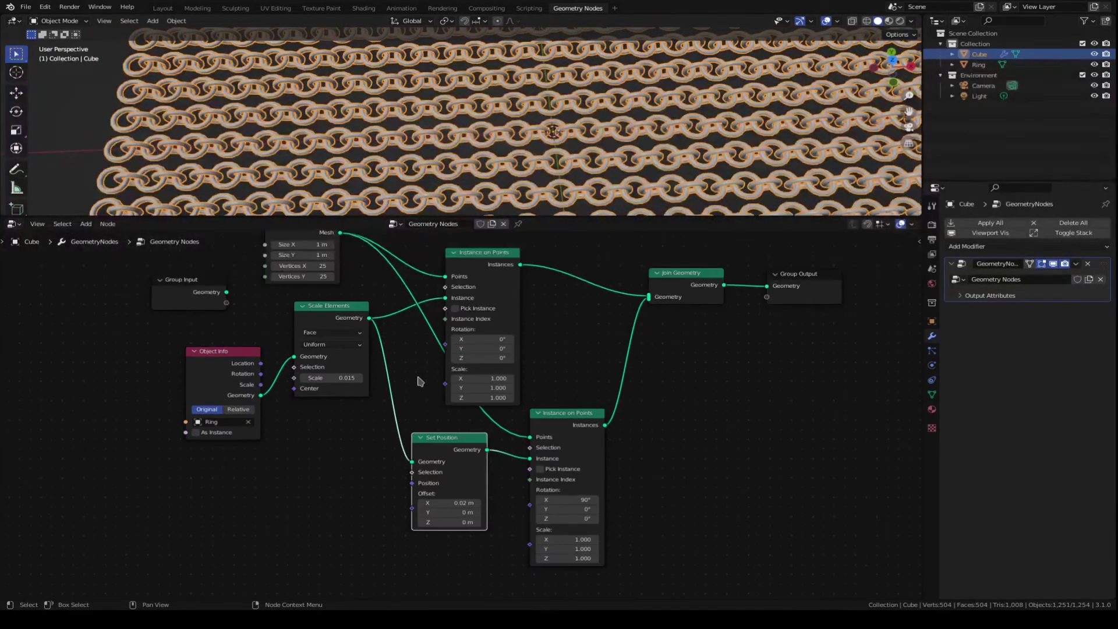
pyautogui.scroll(-1, 453, 420)
pyautogui.moveTo(456, 437); pyautogui.dragTo(418, 437)
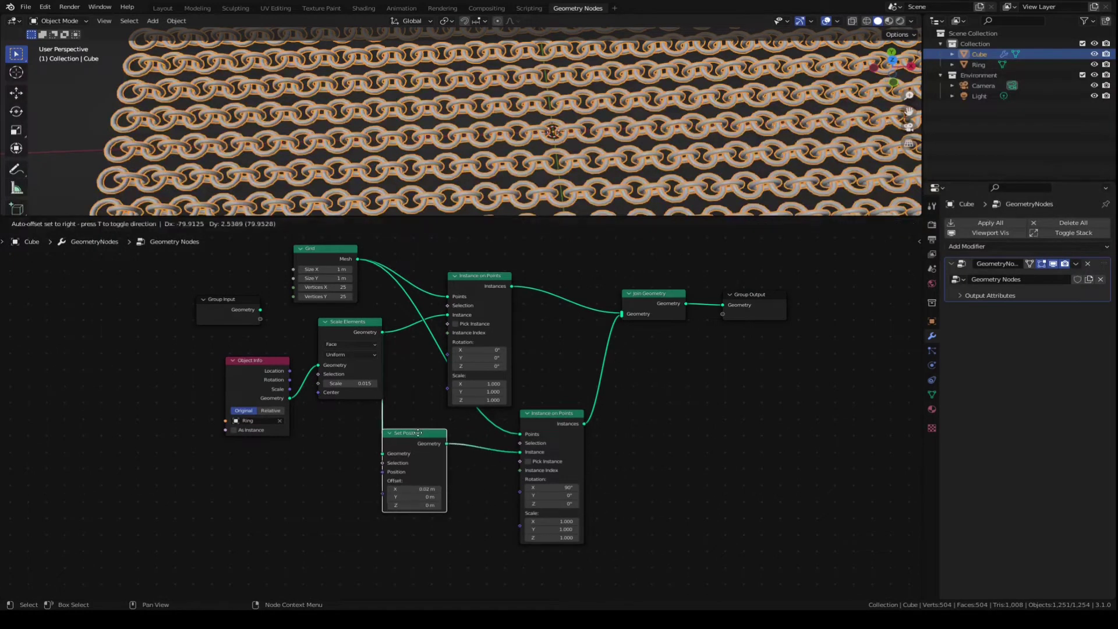
pyautogui.moveTo(570, 411); pyautogui.dragTo(525, 413)
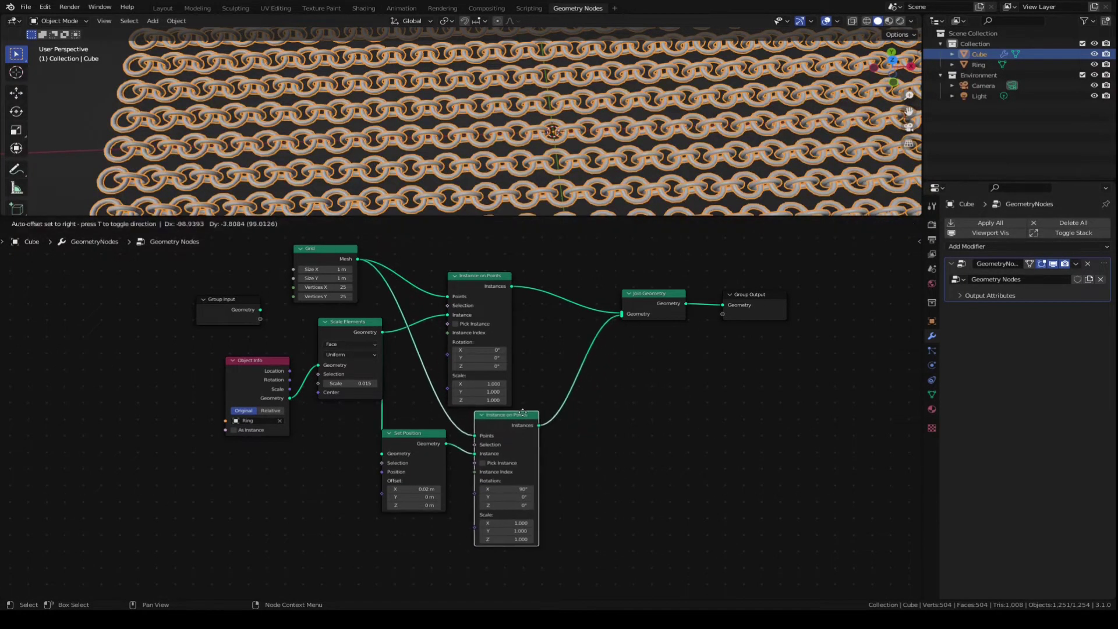
pyautogui.scroll(-2, 582, 427)
pyautogui.moveTo(586, 425); pyautogui.dragTo(630, 370, button='middle')
pyautogui.scroll(2, 632, 379)
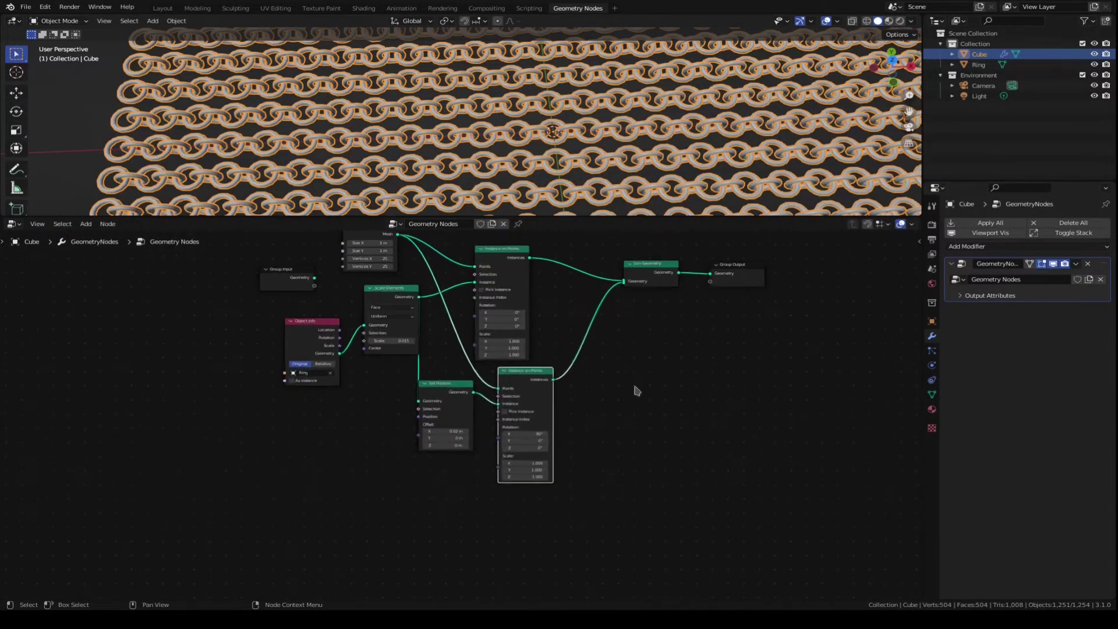
# Duplicate the Set Position and Instance on Points pair below and link it to Join Geometry
pyautogui.click(447, 379)
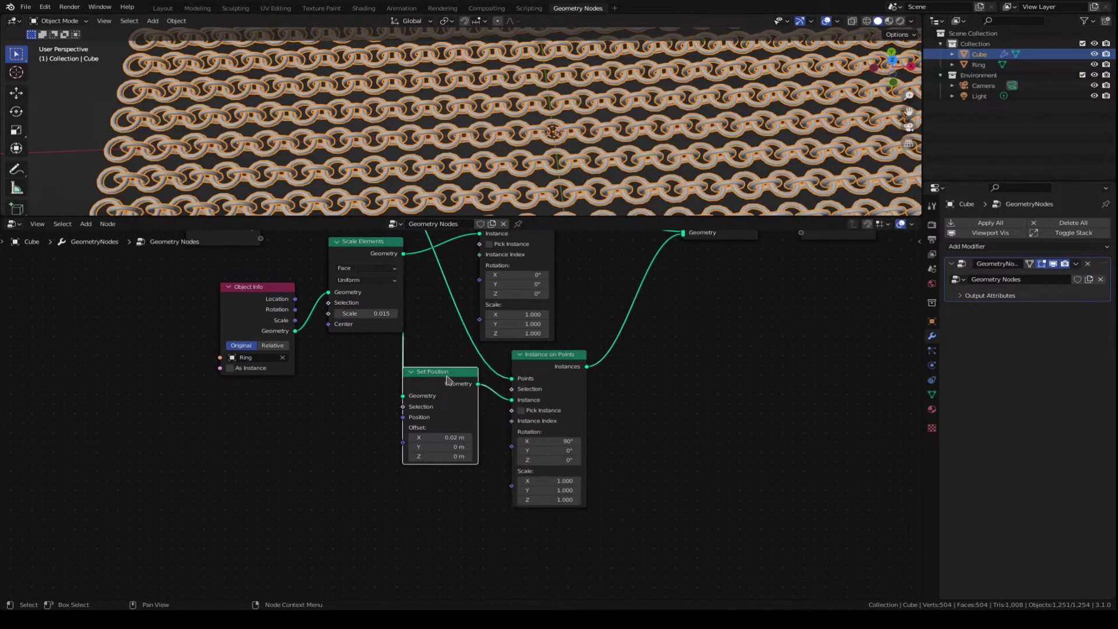
pyautogui.keyDown('shift'); pyautogui.click(556, 364); pyautogui.keyUp('shift')
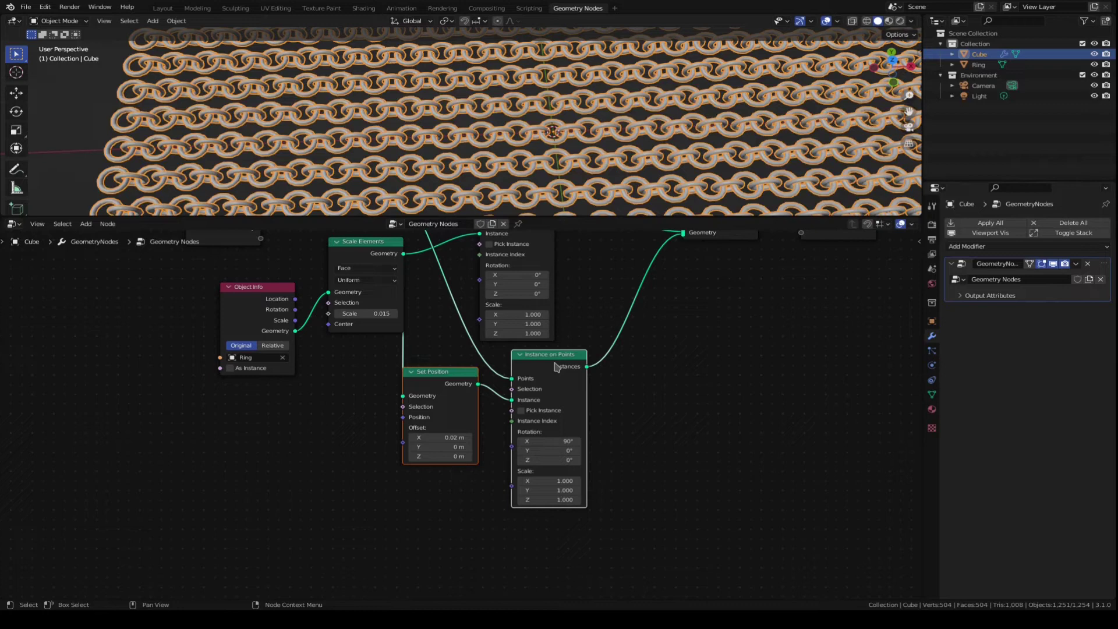
pyautogui.hotkey('ctrl', 'shift', 'd')
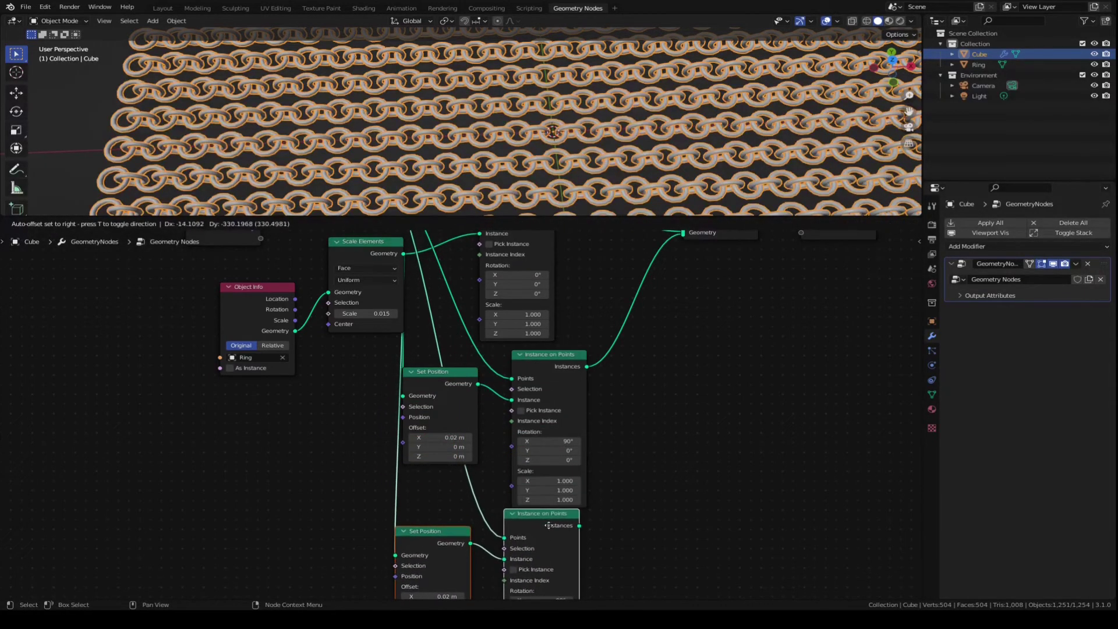
pyautogui.click(554, 527)
pyautogui.scroll(-2, 599, 507)
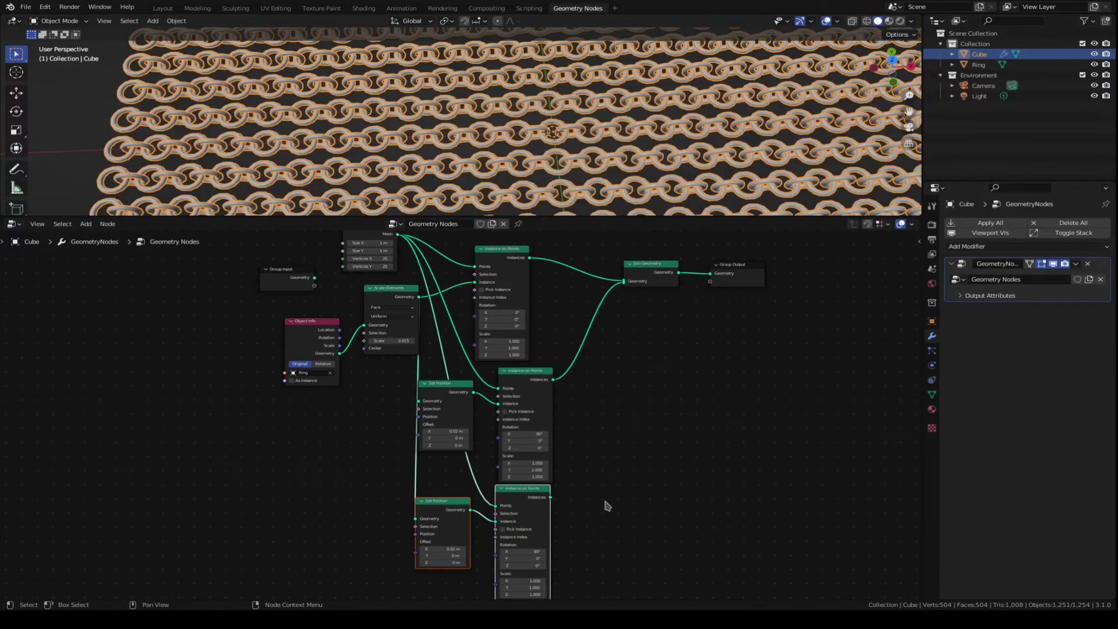
pyautogui.moveTo(551, 497); pyautogui.dragTo(628, 285)
pyautogui.scroll(1, 605, 518)
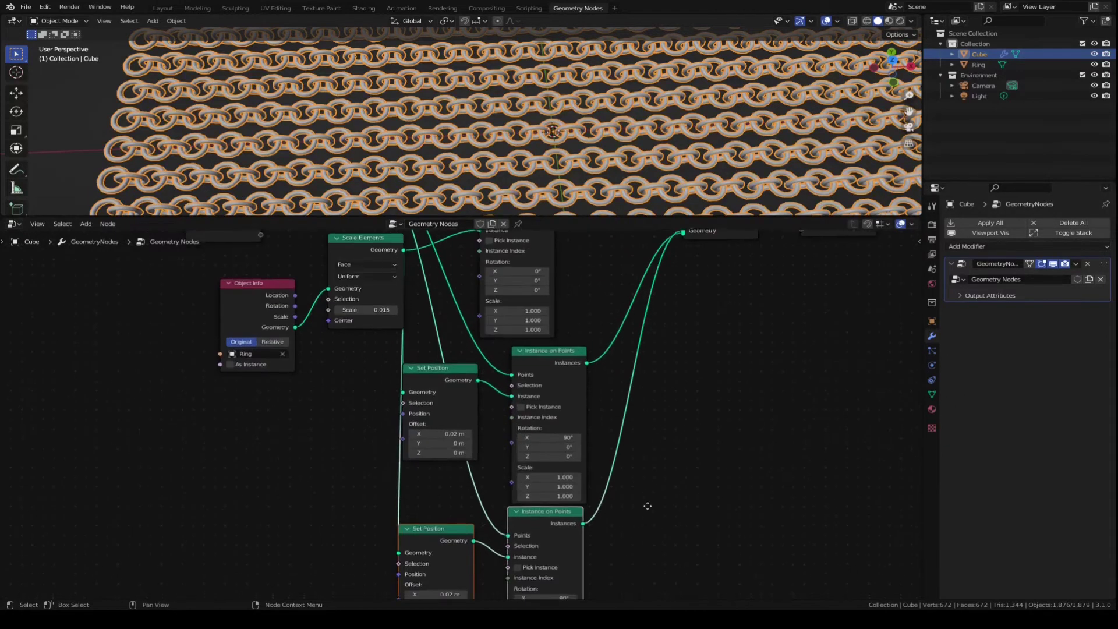
pyautogui.scroll(4, 636, 382)
# Set the duplicate Set Position offset to X 0 and Y 0.02 m
pyautogui.moveTo(747, 441); pyautogui.dragTo(701, 408, button='middle')
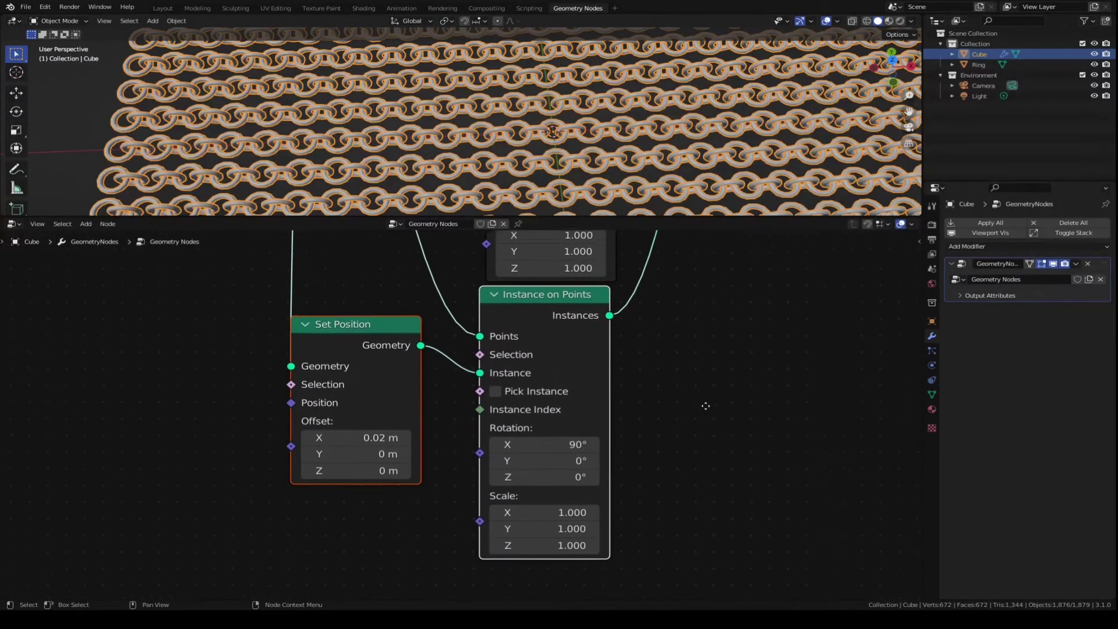
pyautogui.click(378, 432)
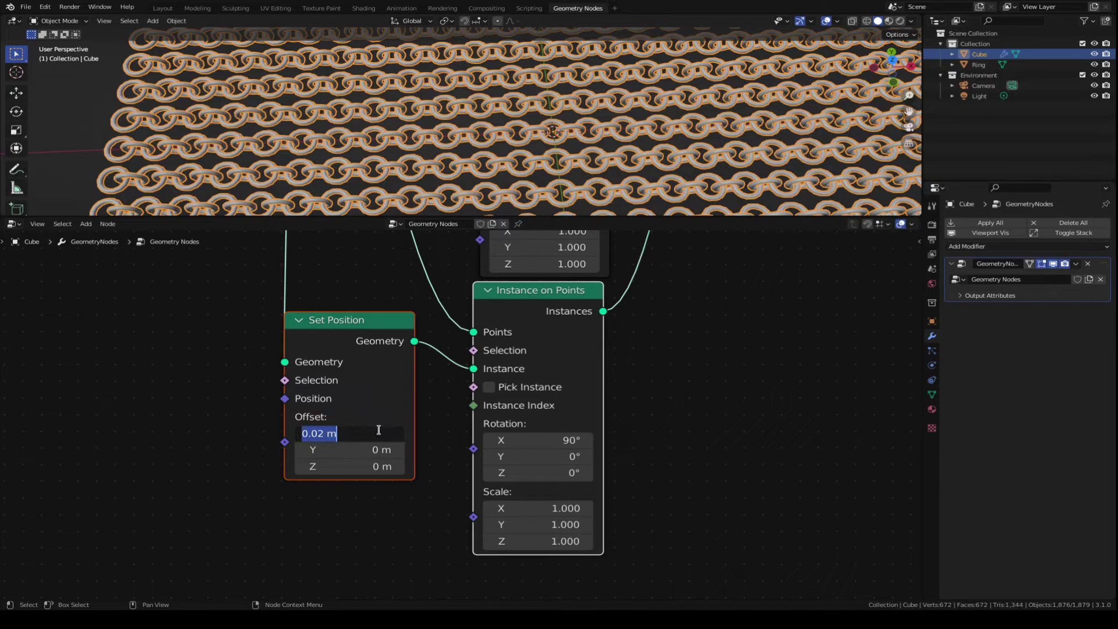
pyautogui.write('0')
pyautogui.press('Tab')
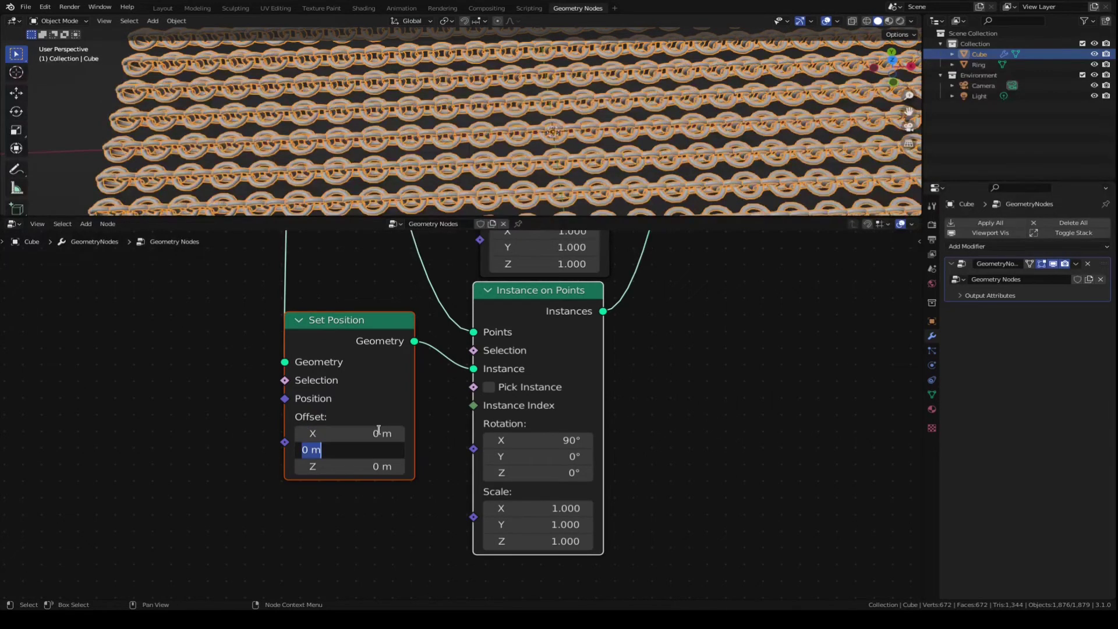
pyautogui.write('0.02')
pyautogui.press('Return')
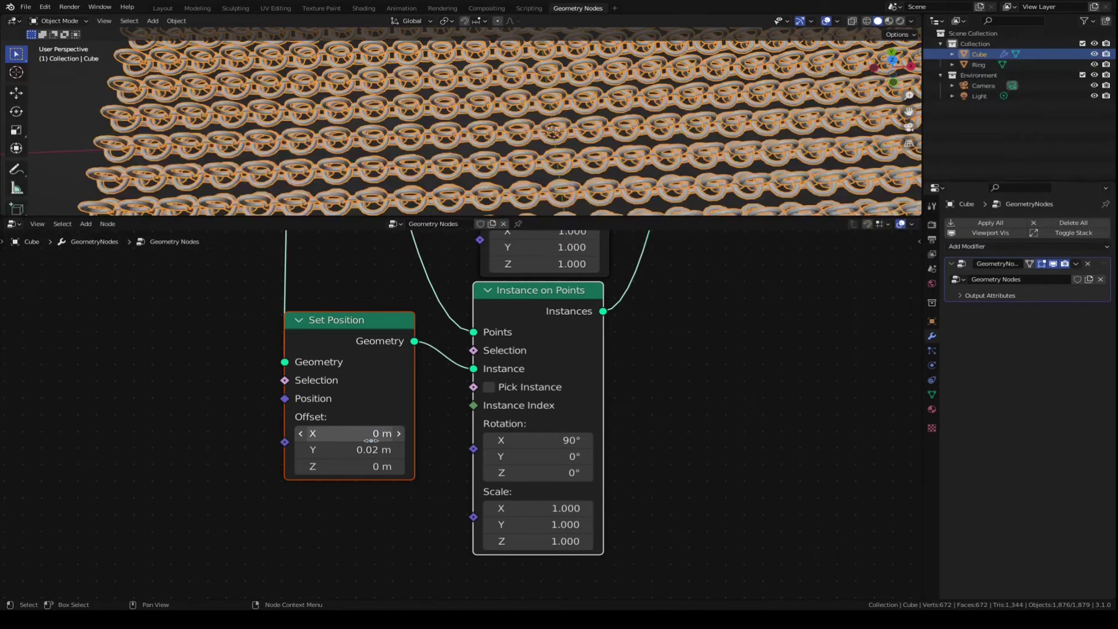
# Set the duplicate Instance on Points rotation to X 0° and Y 90°, then orbit to check
pyautogui.click(521, 439)
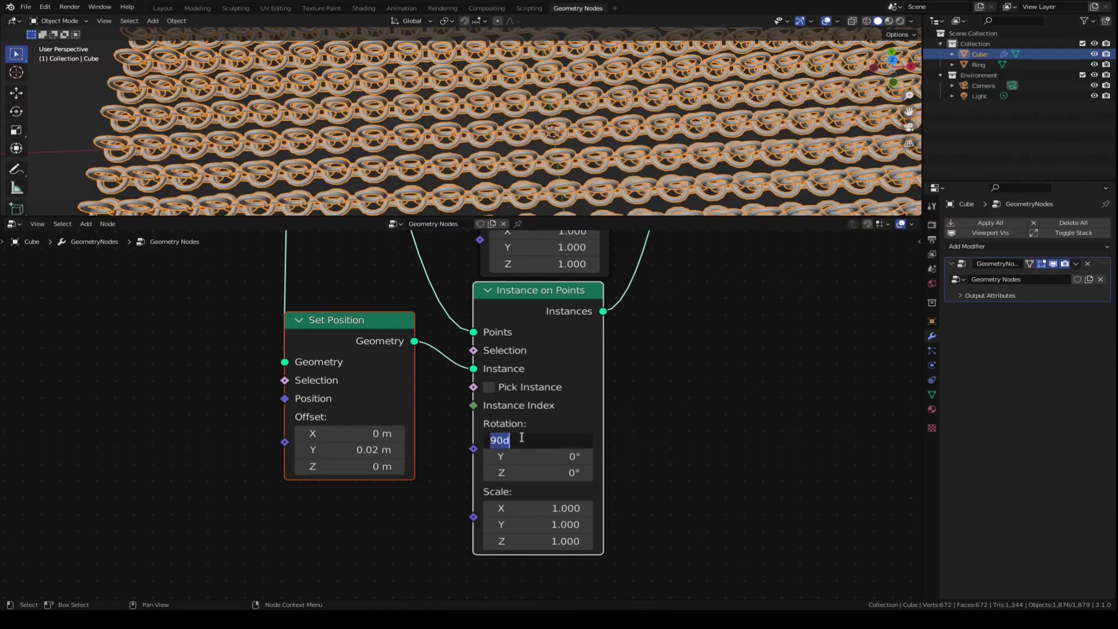
pyautogui.write('0')
pyautogui.press('Tab')
pyautogui.write('90')
pyautogui.press('Return')
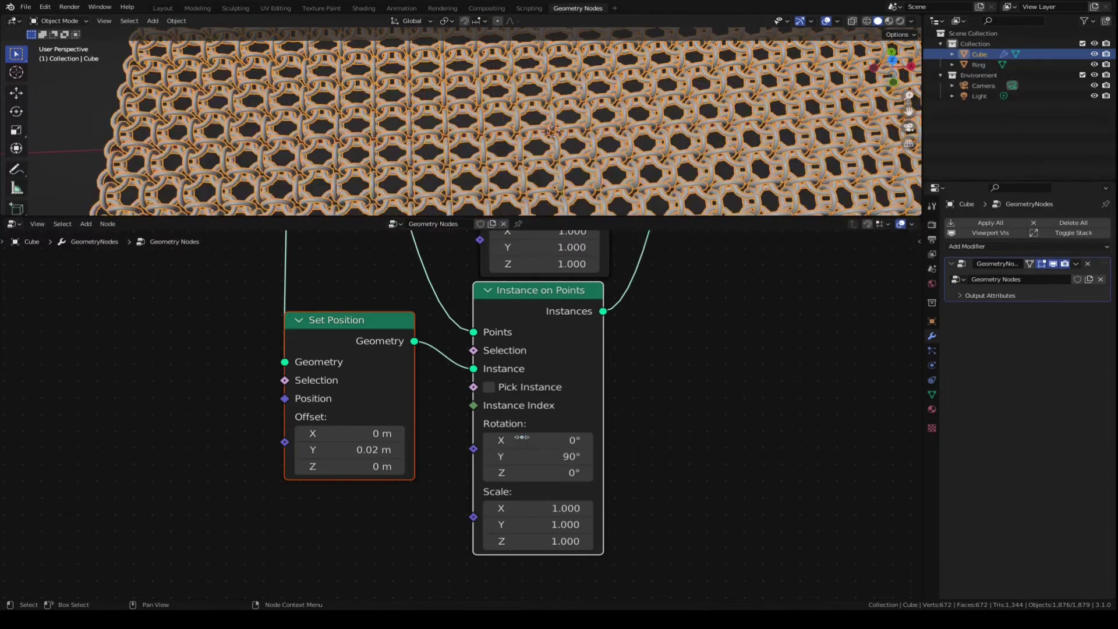
pyautogui.scroll(5, 541, 127)
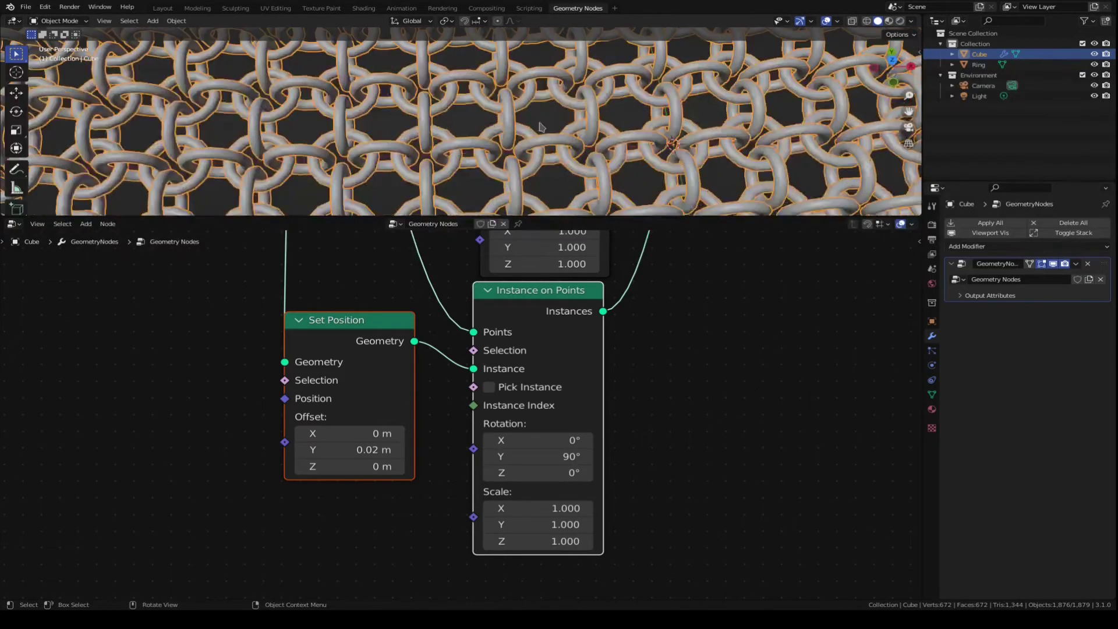
pyautogui.moveTo(541, 127); pyautogui.dragTo(565, 149, button='middle')
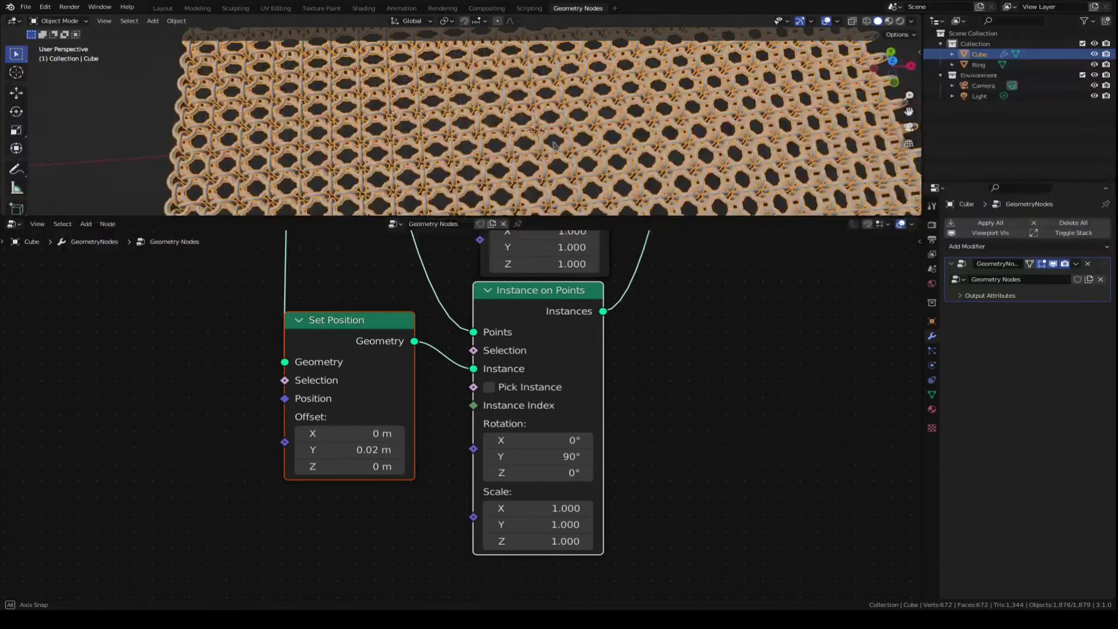
pyautogui.moveTo(553, 145)
pyautogui.mouseDown(button='middle')
pyautogui.moveTo(588, 140)
pyautogui.moveTo(559, 148)
pyautogui.mouseUp(button='middle')
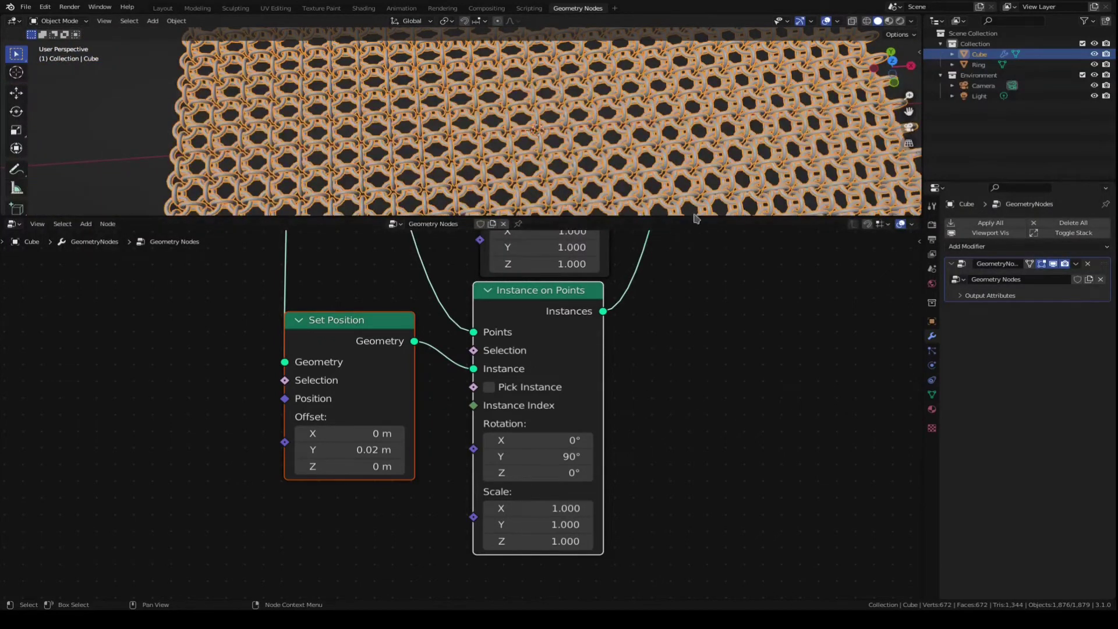
# Enlarge the node editor and tidy Group Input, Scale Elements, Object Info and Grid
pyautogui.moveTo(695, 216); pyautogui.dragTo(695, 181)
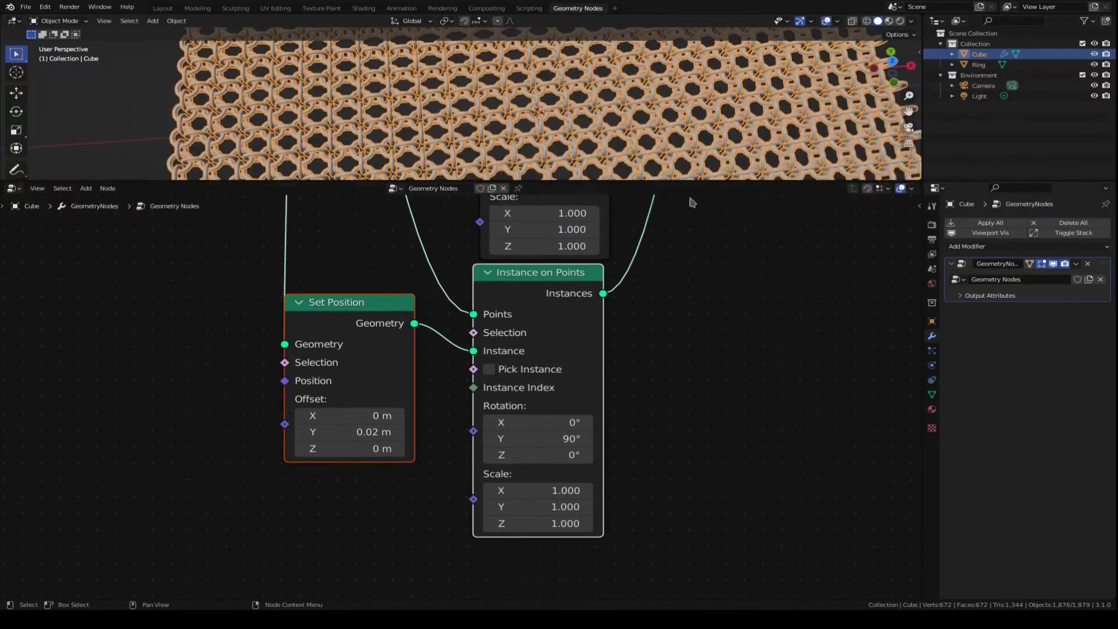
pyautogui.scroll(-2, 676, 252)
pyautogui.moveTo(672, 250); pyautogui.dragTo(4, 443, button='middle')
pyautogui.scroll(2, 691, 338)
pyautogui.moveTo(251, 437); pyautogui.dragTo(261, 447, button='middle')
pyautogui.moveTo(297, 358); pyautogui.dragTo(298, 450)
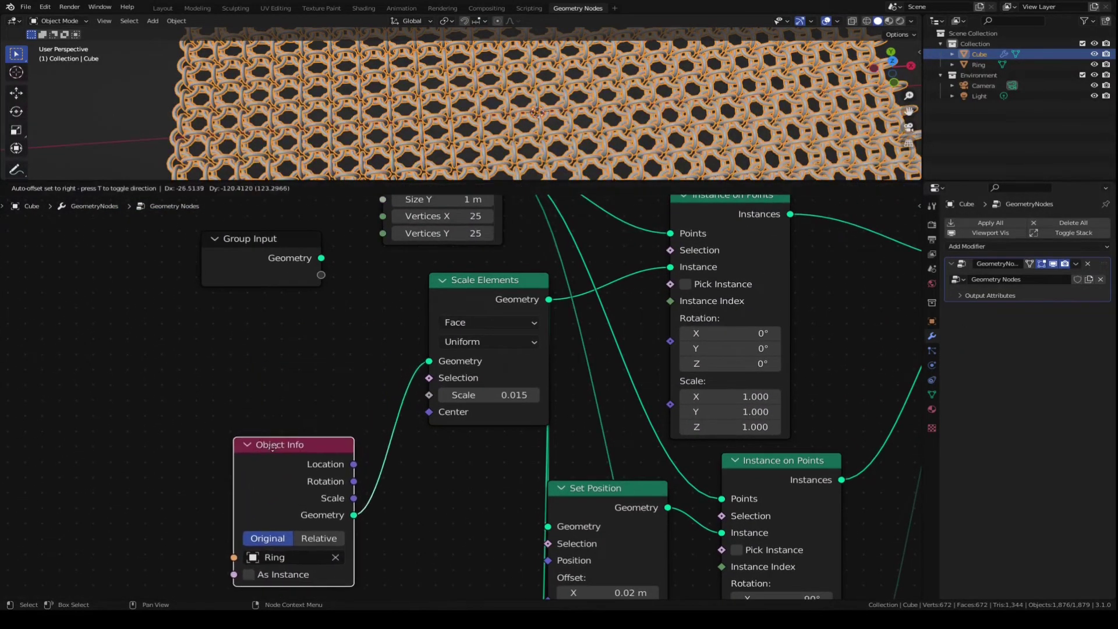
pyautogui.moveTo(299, 379); pyautogui.dragTo(278, 521, button='middle')
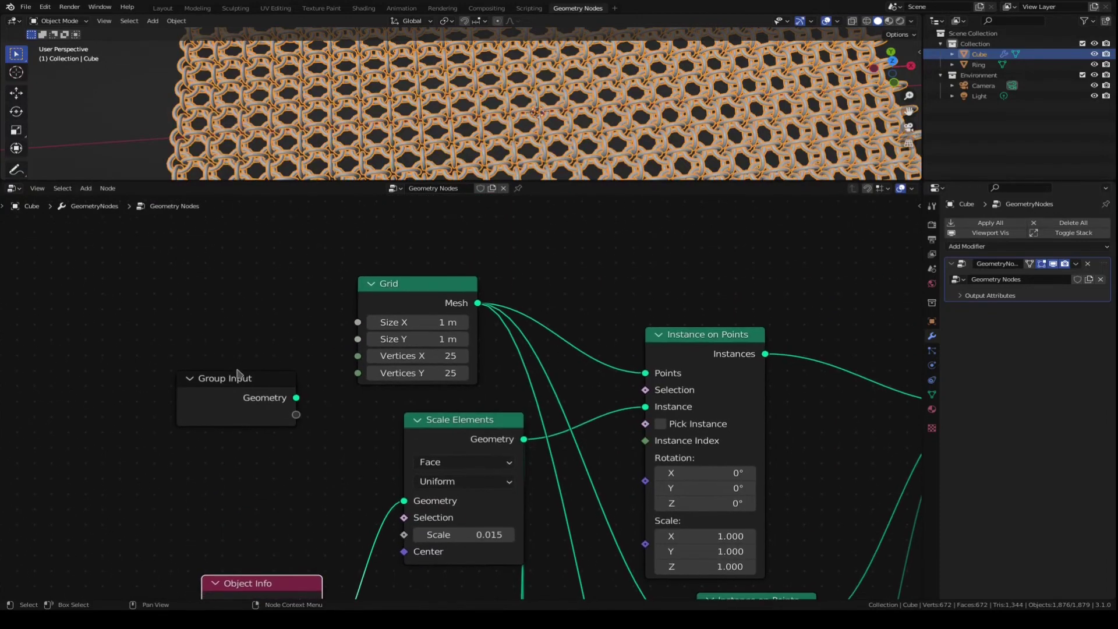
# Move Group Input aside and link one new group input to both Grid Size X and Size Y
pyautogui.moveTo(238, 383); pyautogui.dragTo(203, 306)
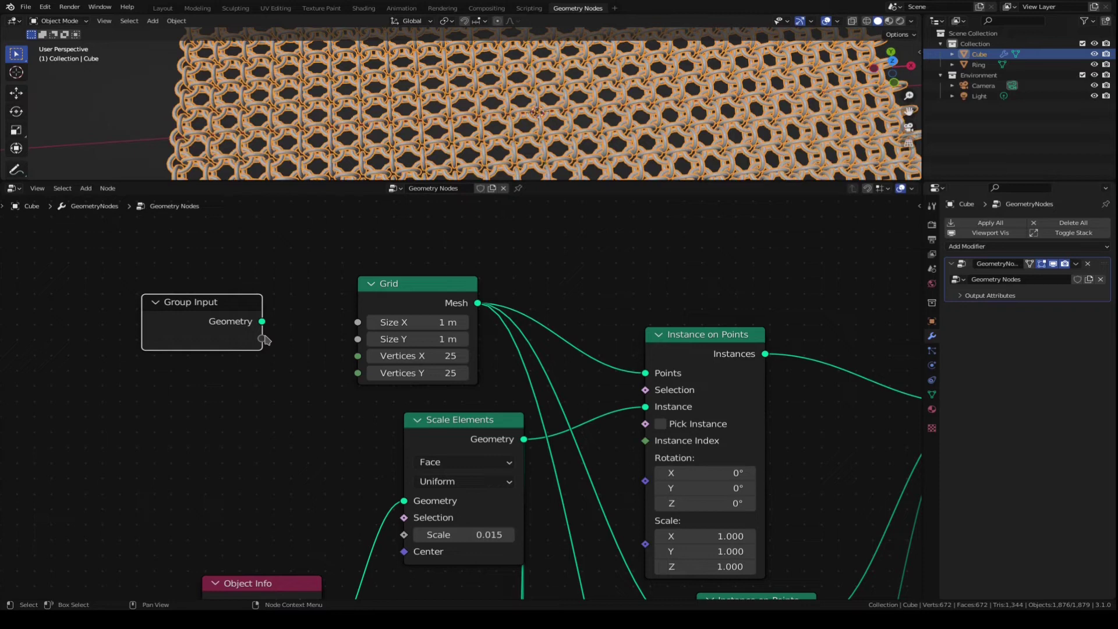
pyautogui.moveTo(262, 339); pyautogui.dragTo(358, 323)
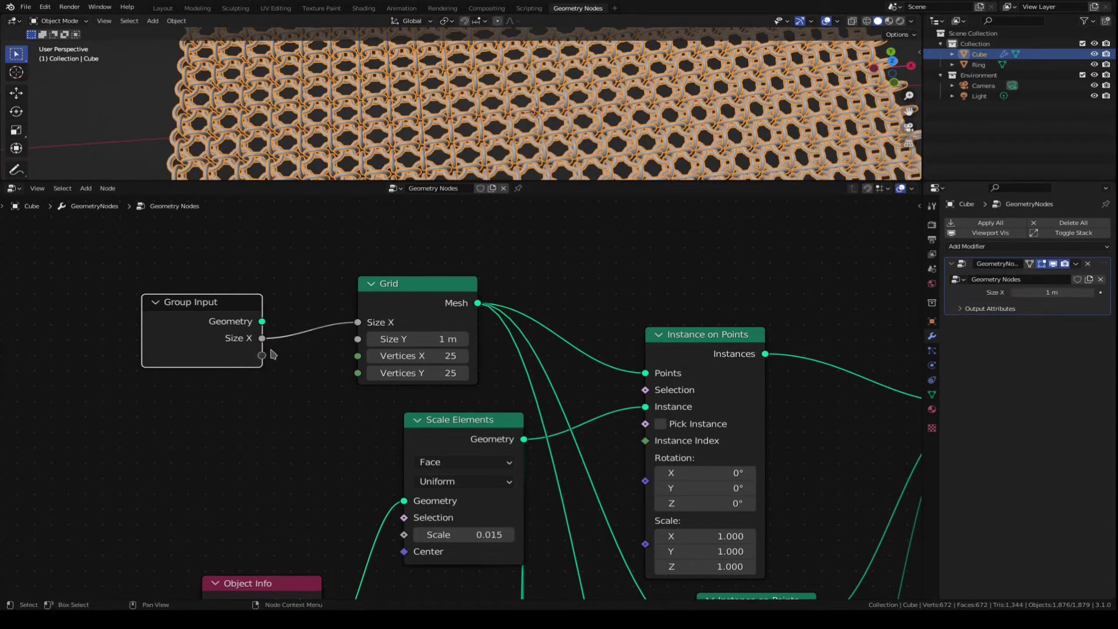
pyautogui.moveTo(262, 339); pyautogui.dragTo(354, 344)
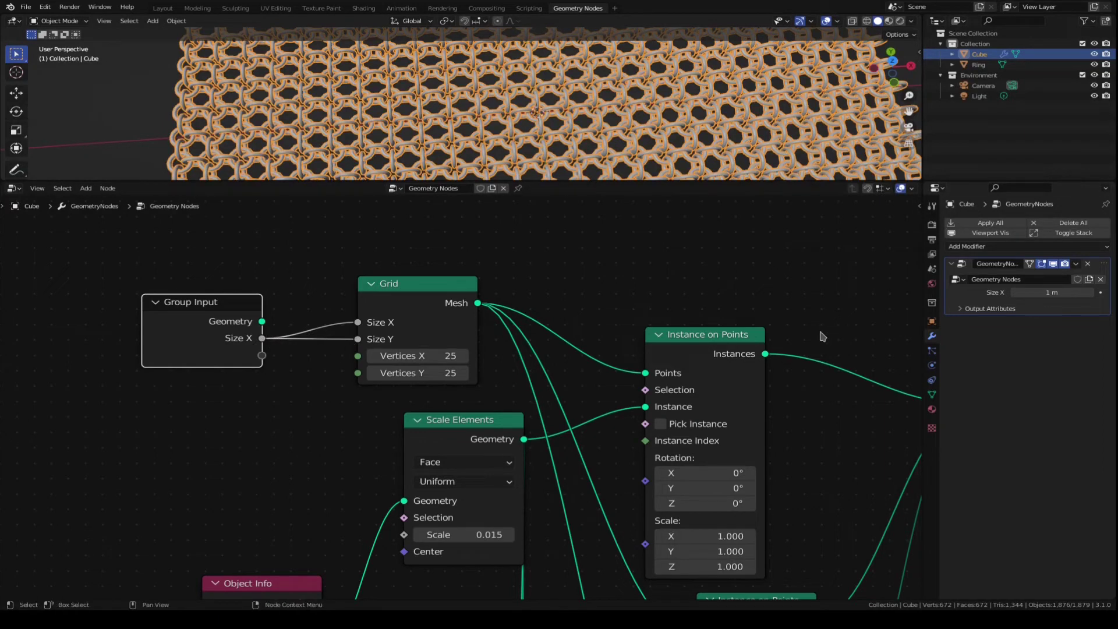
# Rename the Size X group input to 'Size' in the sidebar's Group tab
pyautogui.press('n')
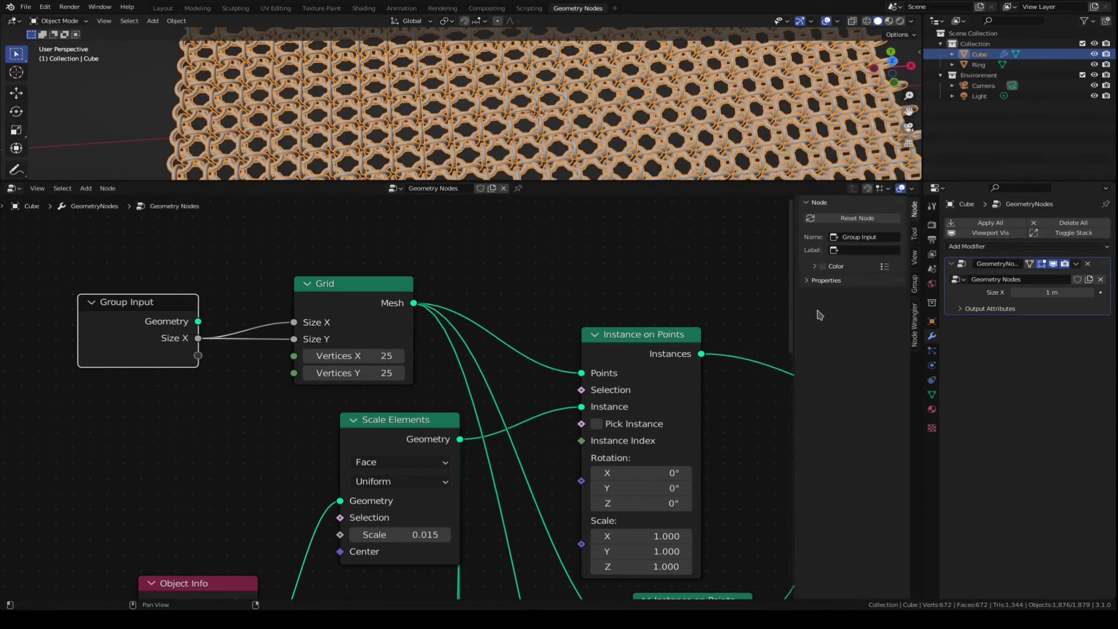
pyautogui.click(915, 285)
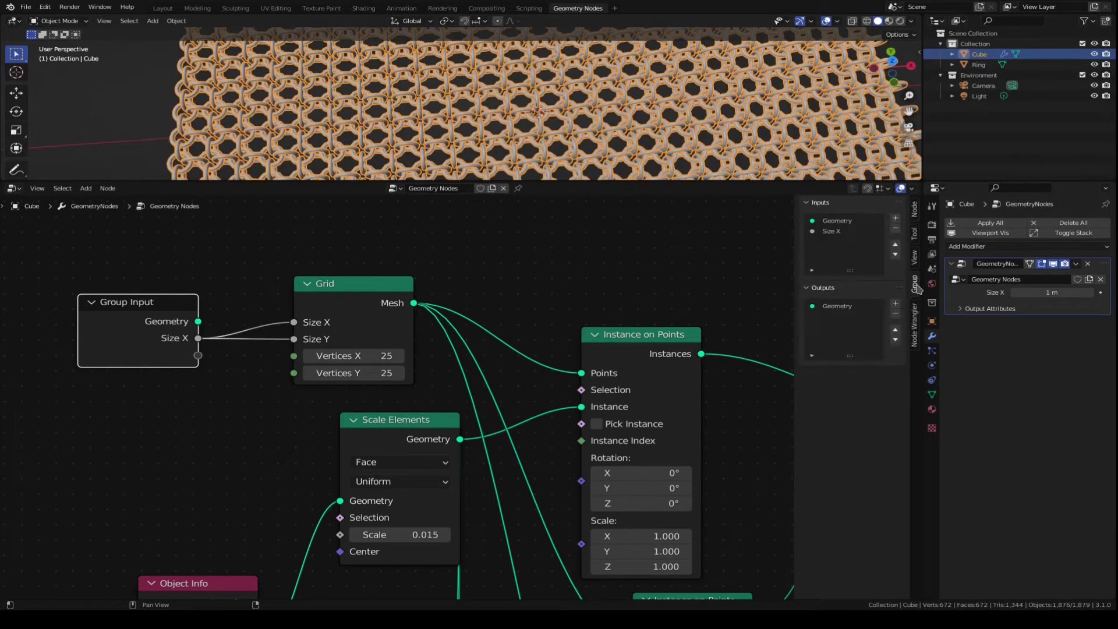
pyautogui.click(833, 231)
pyautogui.click(868, 297)
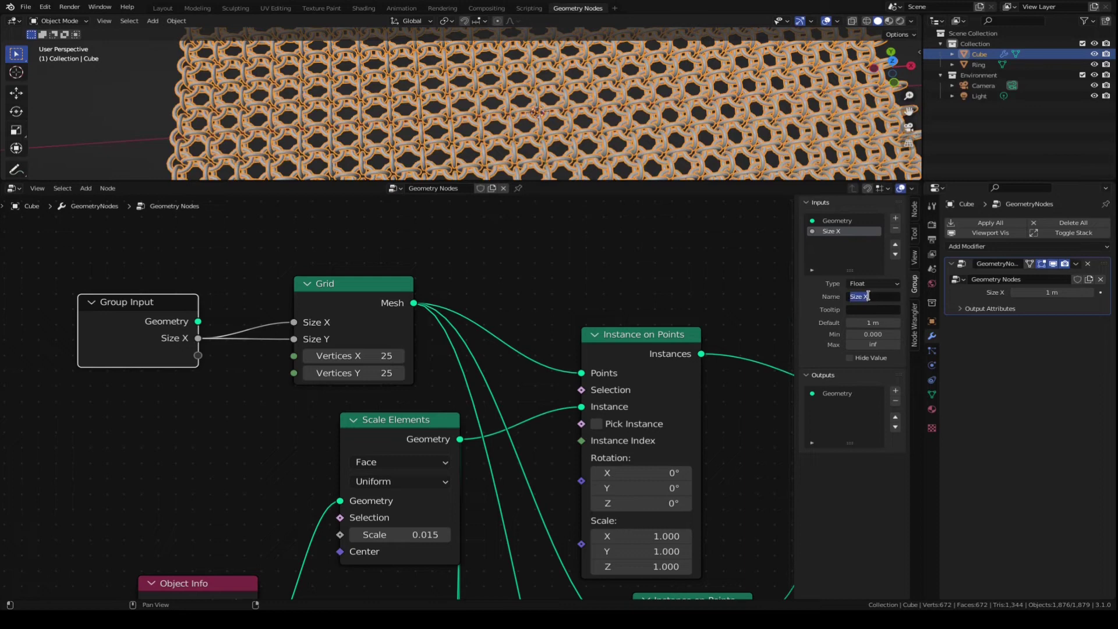
pyautogui.write('Size')
pyautogui.press('Return')
# Give Size a minimum of 1 and raise the modifier's Size to 2.28 m
pyautogui.click(866, 335)
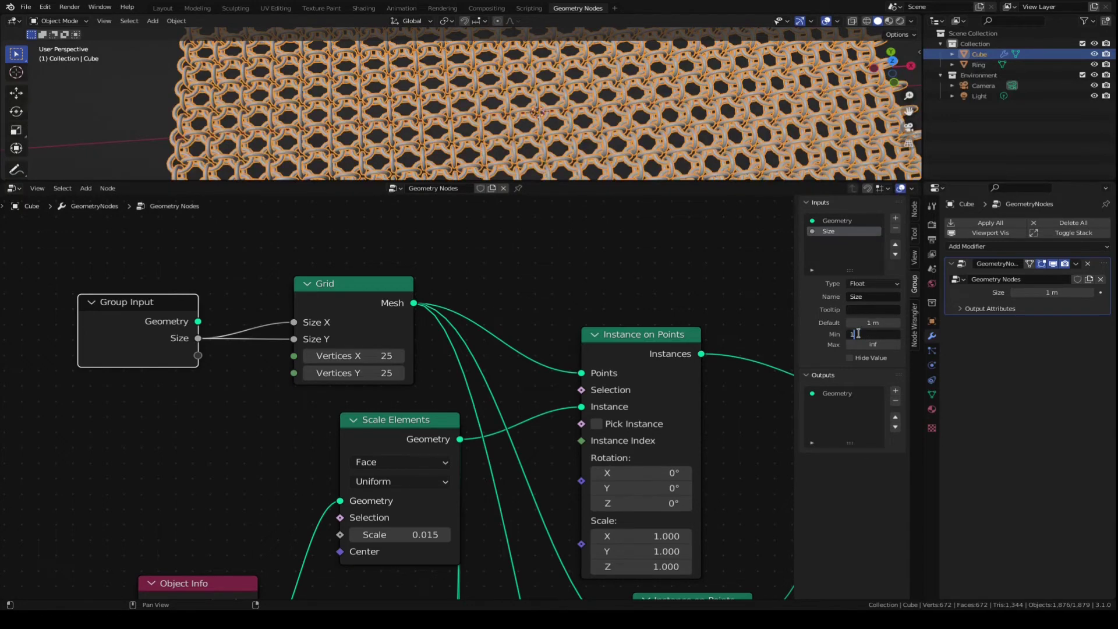
pyautogui.press('Return')
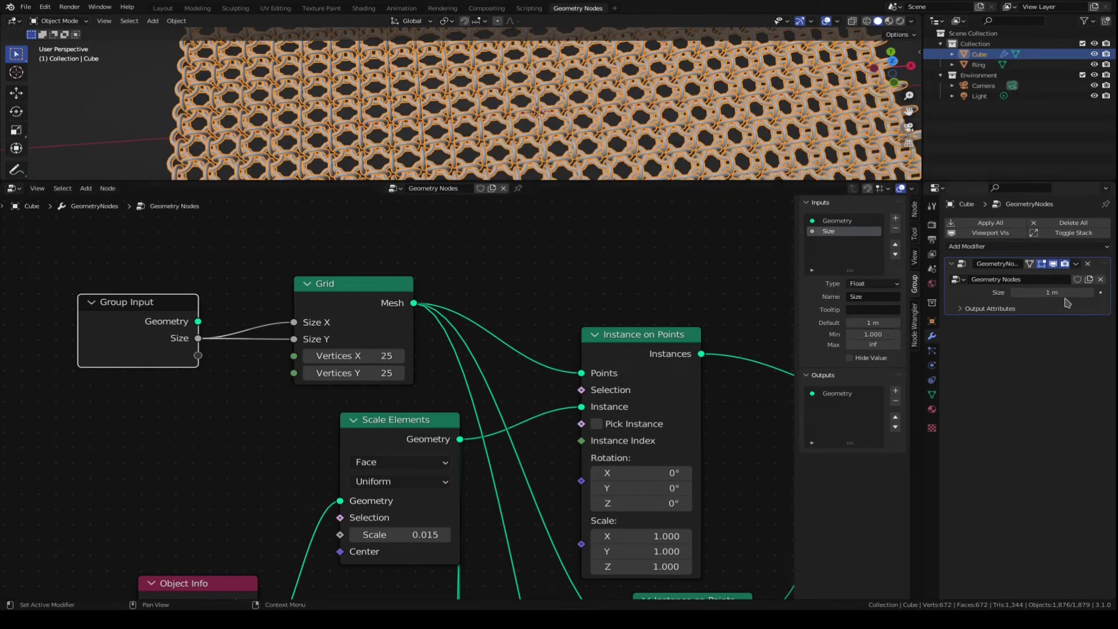
pyautogui.moveTo(1065, 292); pyautogui.dragTo(1113, 293)
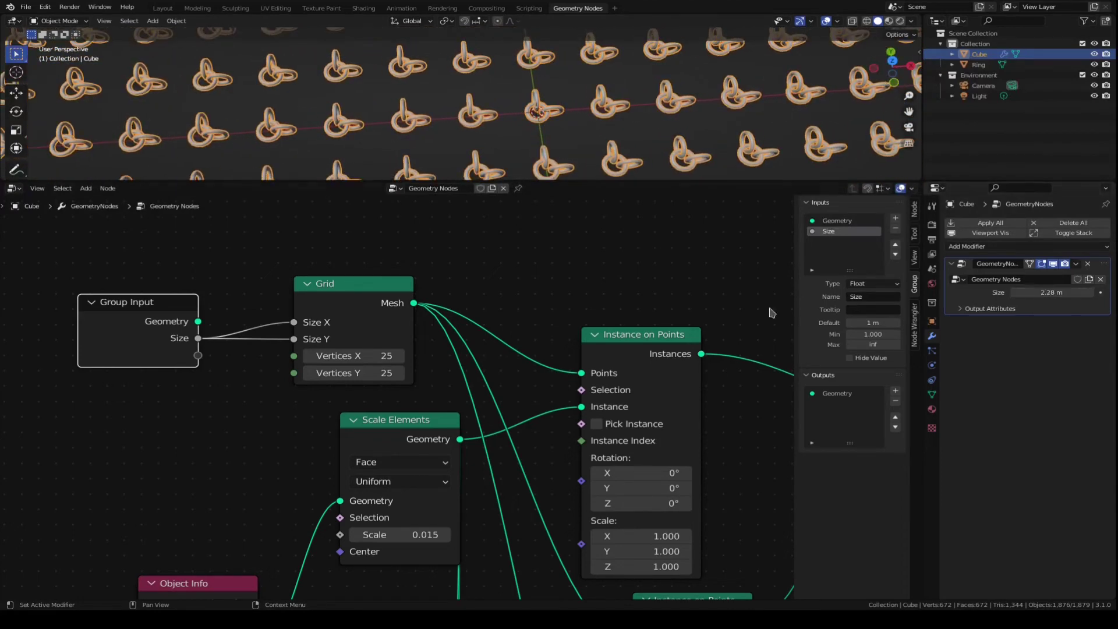
# Add a Math node left of Scale Elements and switch it to Multiply
pyautogui.scroll(-2, 190, 402)
pyautogui.moveTo(189, 401); pyautogui.dragTo(186, 338, button='middle')
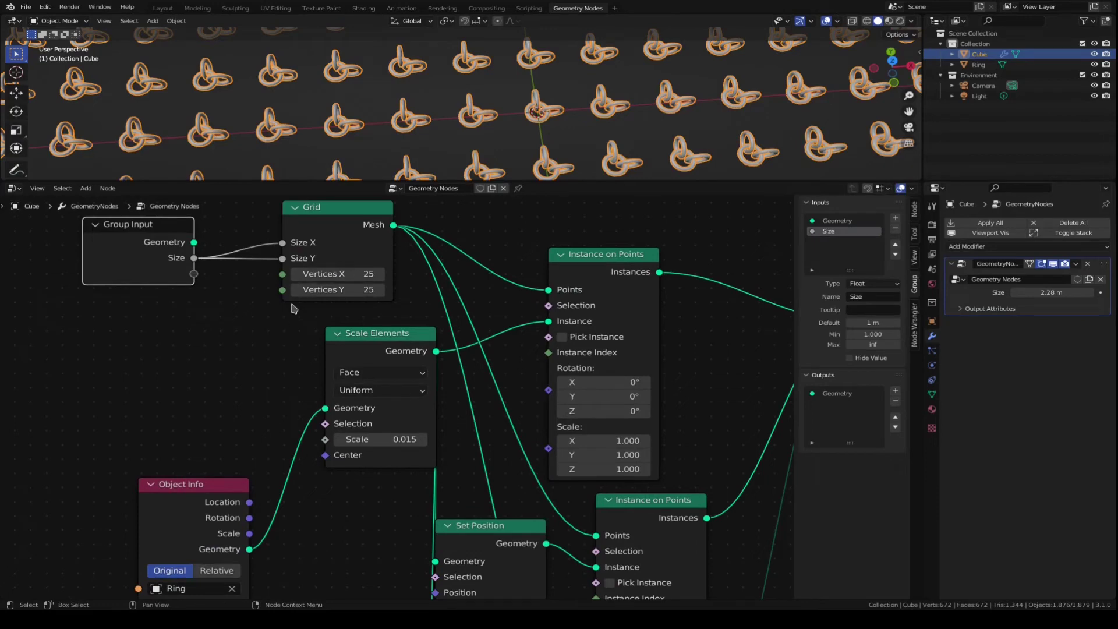
pyautogui.moveTo(171, 354); pyautogui.dragTo(131, 348, button='middle')
pyautogui.hotkey('shift', 'a')
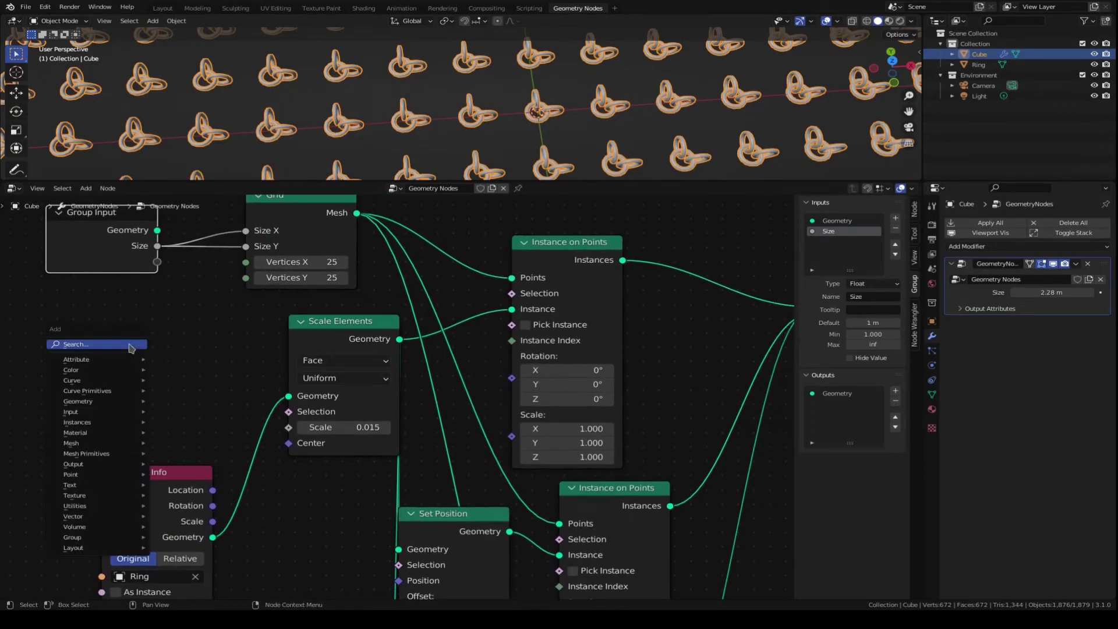
pyautogui.moveTo(73, 496)
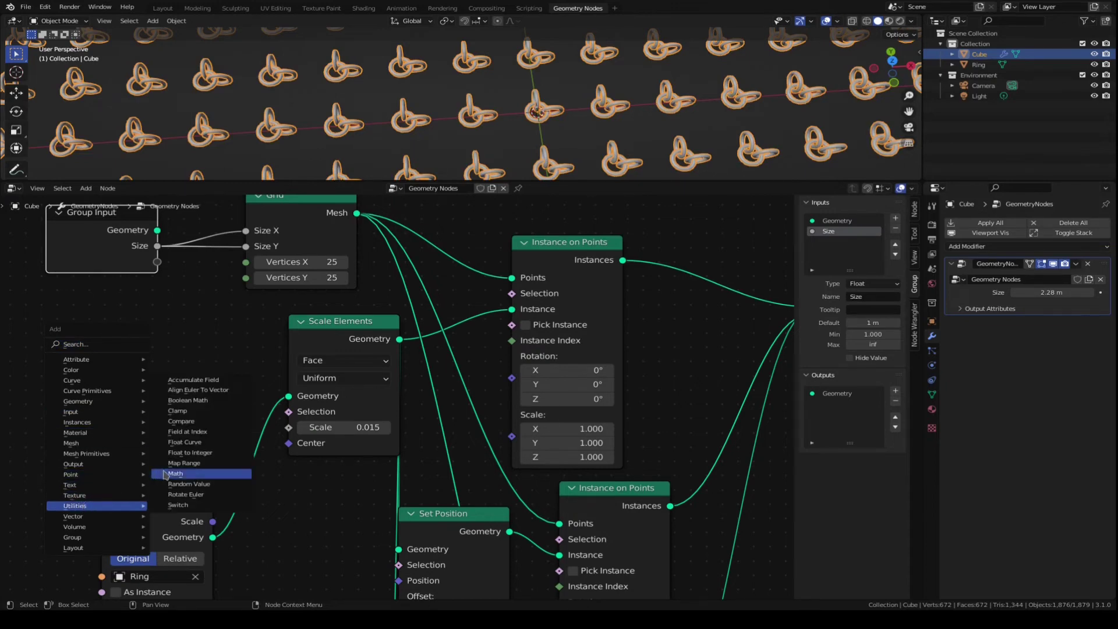
pyautogui.click(173, 475)
pyautogui.click(151, 359)
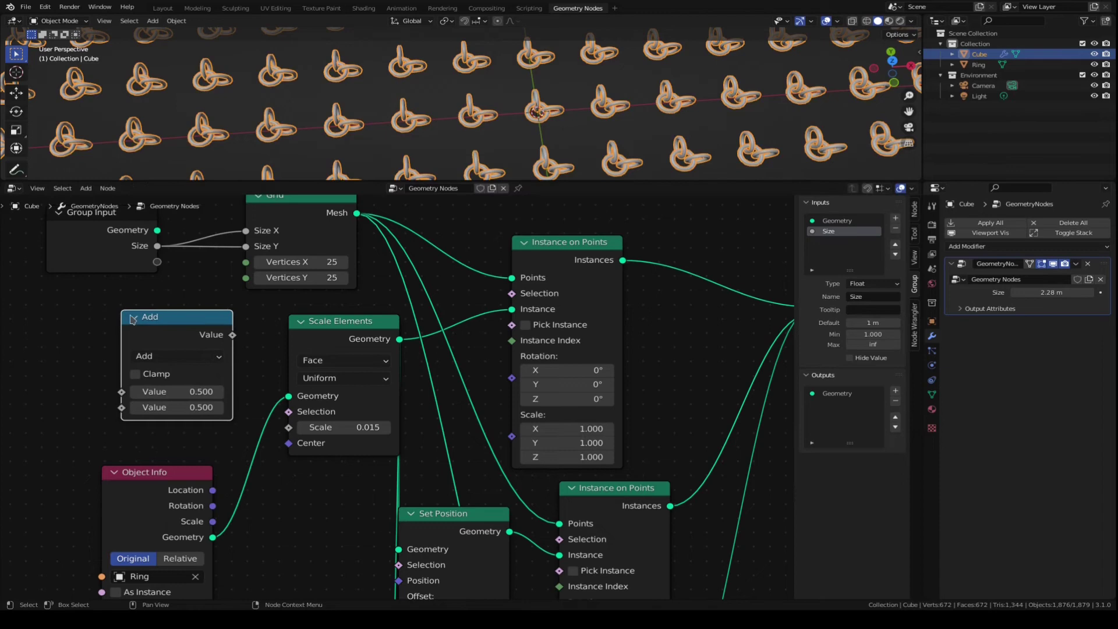
pyautogui.click(151, 357)
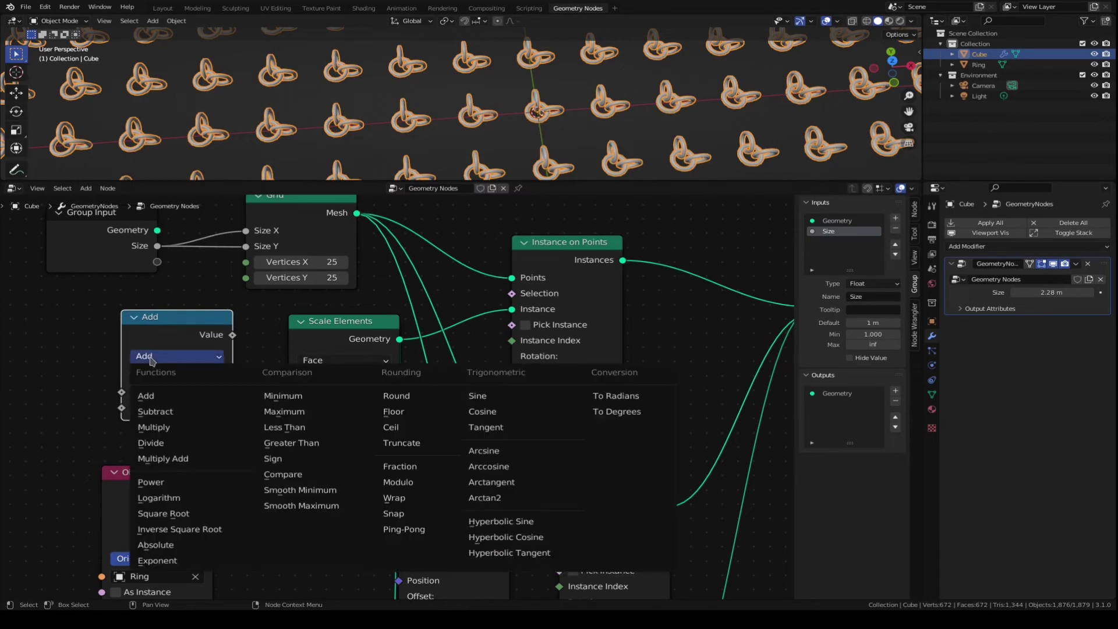
pyautogui.click(154, 428)
# Set the Multiply factor to 25 and feed its result into Grid's Vertices X and Y
pyautogui.moveTo(155, 320); pyautogui.dragTo(170, 316)
pyautogui.moveTo(103, 231); pyautogui.dragTo(136, 388)
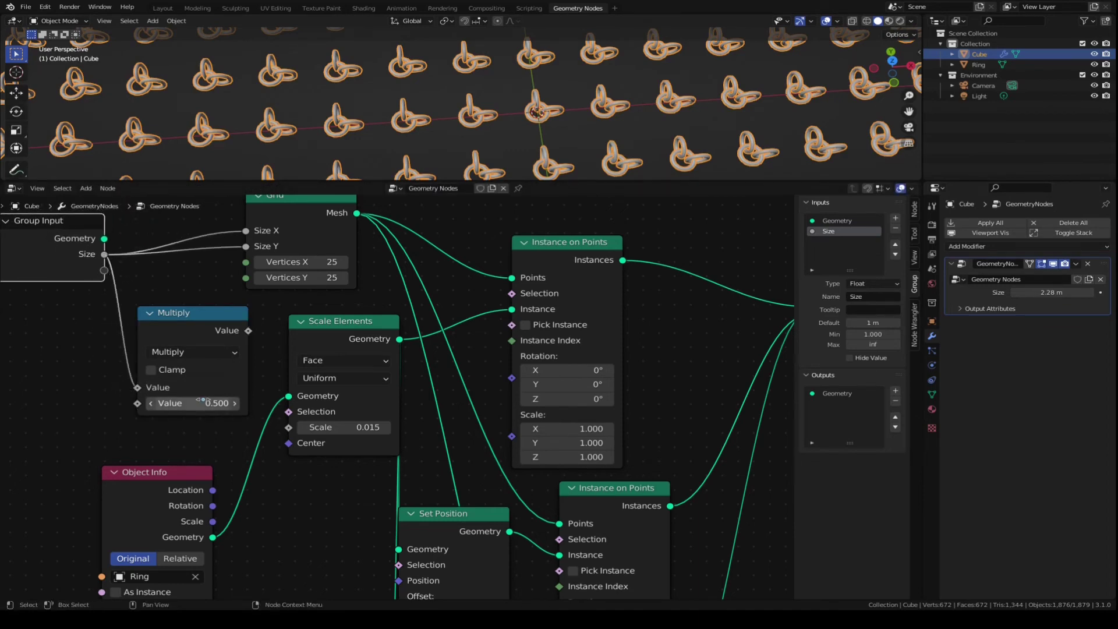
pyautogui.doubleClick(211, 398)
pyautogui.write('25')
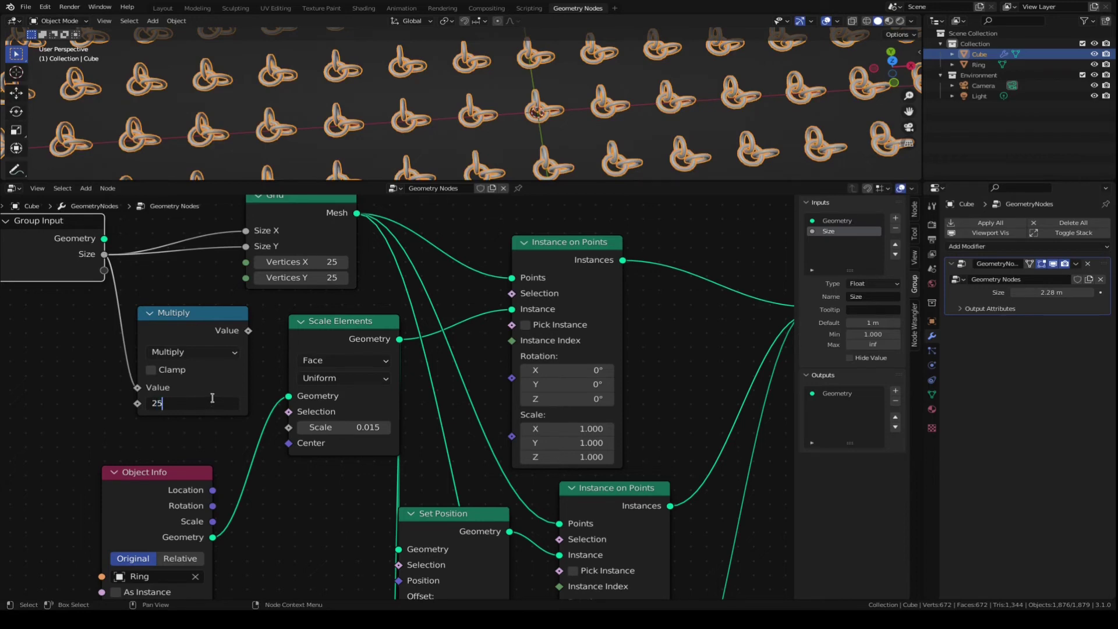
pyautogui.press('Return')
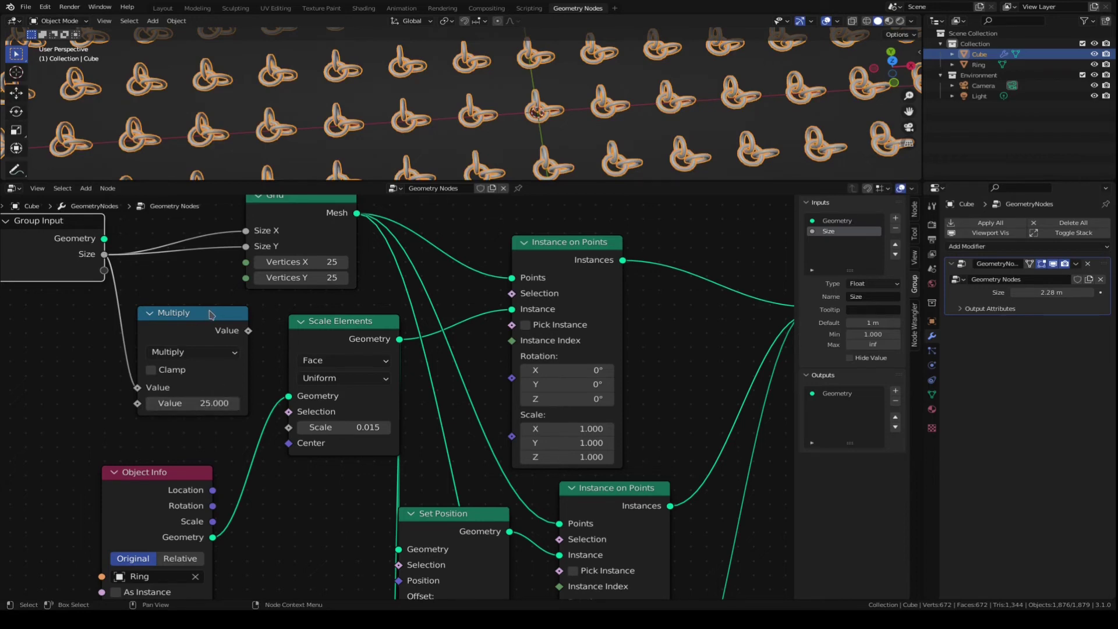
pyautogui.moveTo(210, 315); pyautogui.dragTo(244, 279)
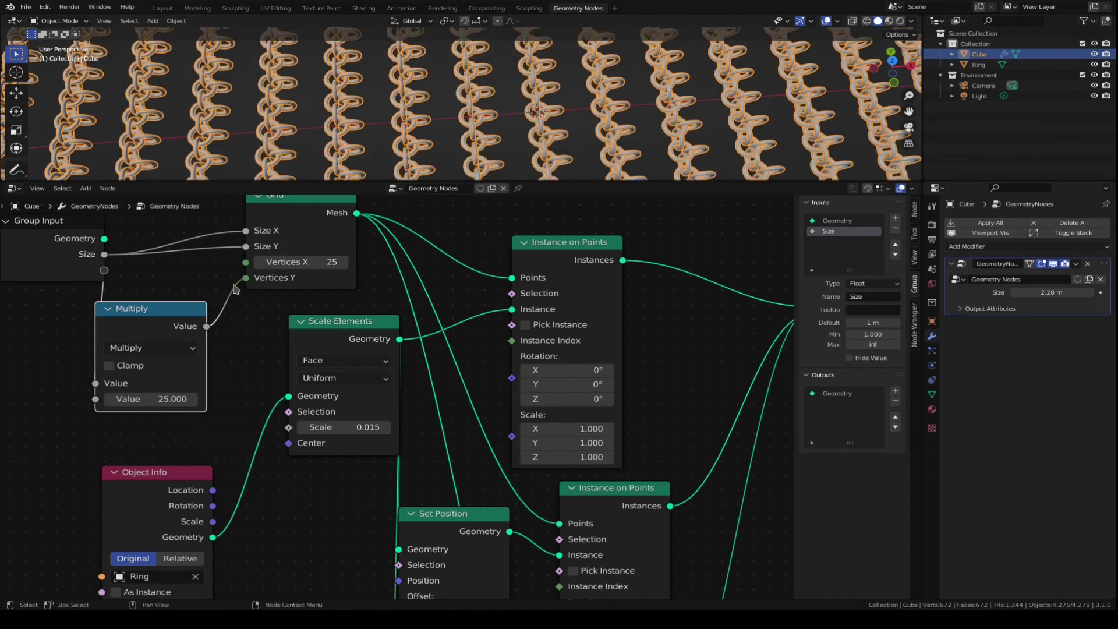
pyautogui.moveTo(208, 327); pyautogui.dragTo(245, 262)
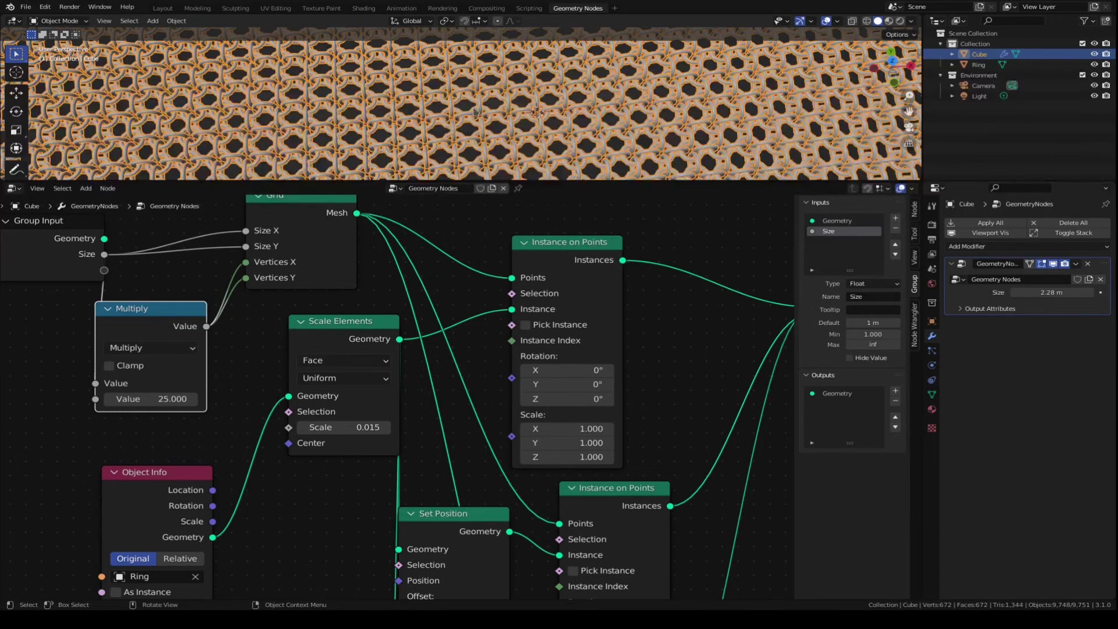
pyautogui.scroll(-8, 475, 111)
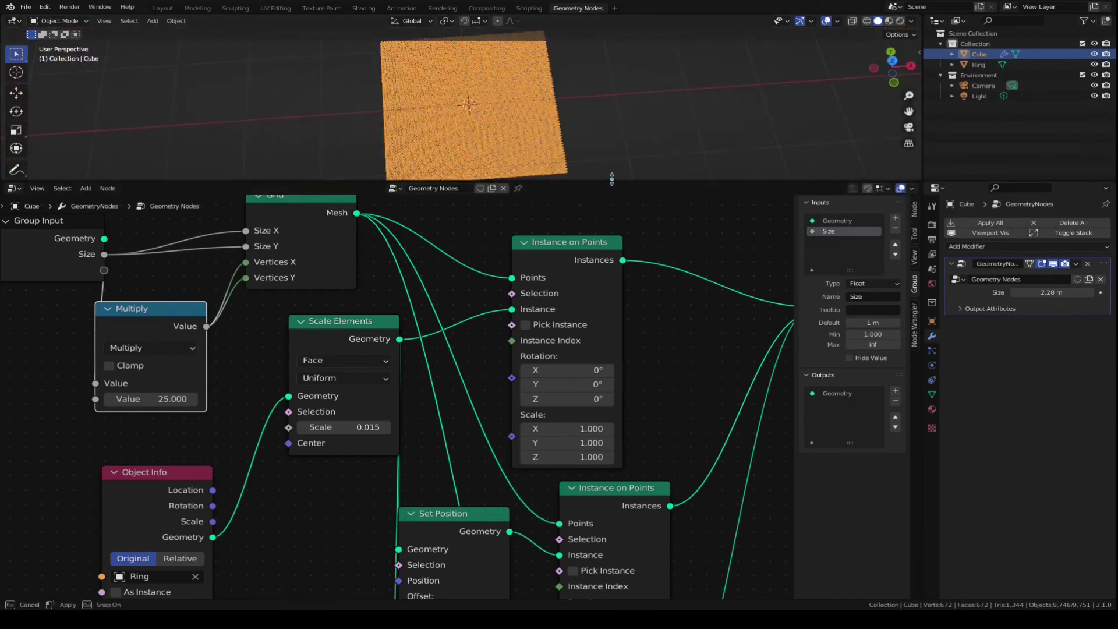
# Enlarge the 3D viewport over the node editor and deselect the Cube to view the chain mail
pyautogui.moveTo(611, 180); pyautogui.dragTo(611, 401)
pyautogui.scroll(2, 576, 241)
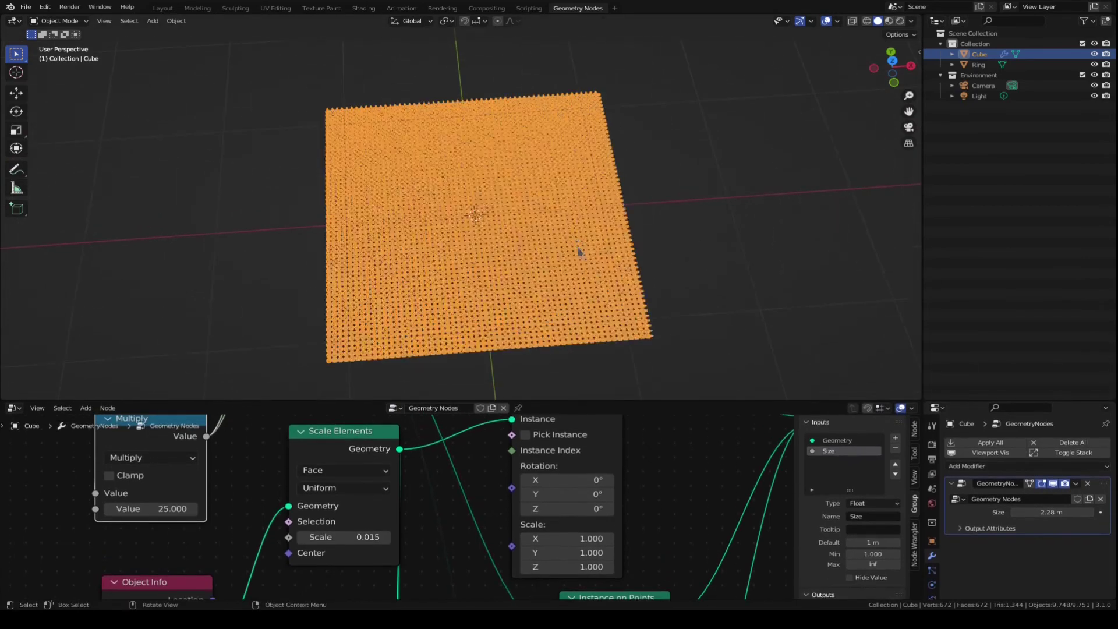
pyautogui.hotkey('alt', 'a')
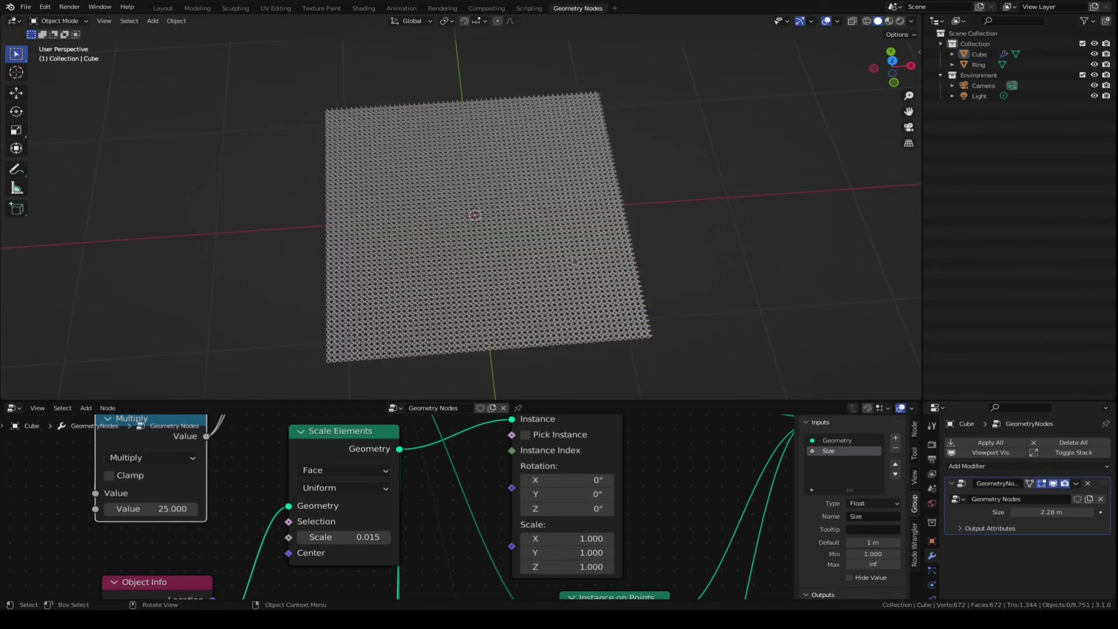
pyautogui.scroll(3, 576, 251)
pyautogui.scroll(-4, 577, 250)
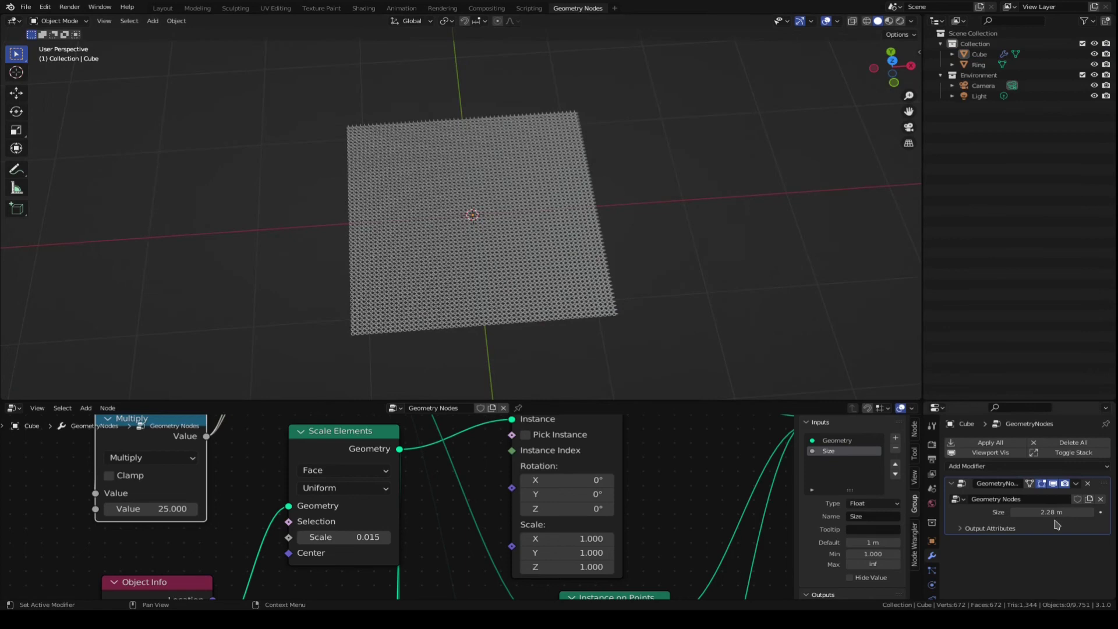
# Adjust the modifier's Size down, then up to 2.29 m, and orbit for a frontal view
pyautogui.moveTo(1051, 511)
pyautogui.mouseDown()
pyautogui.moveTo(1013, 512)
pyautogui.moveTo(1032, 511)
pyautogui.mouseUp()
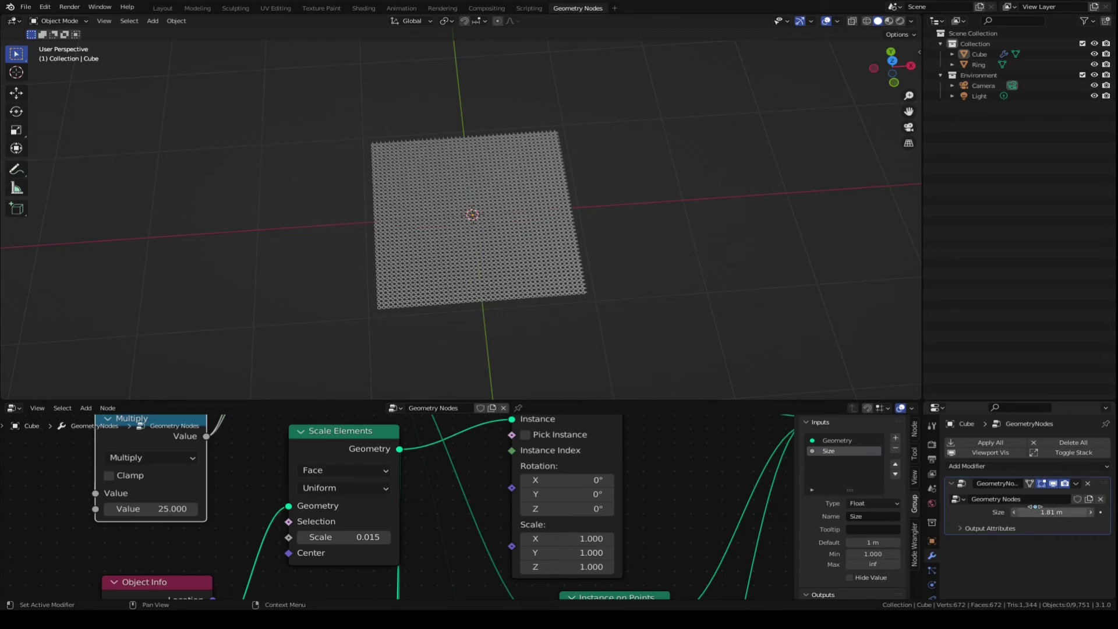
pyautogui.moveTo(1031, 514)
pyautogui.mouseDown()
pyautogui.moveTo(1097, 512)
pyautogui.moveTo(1051, 511)
pyautogui.mouseUp()
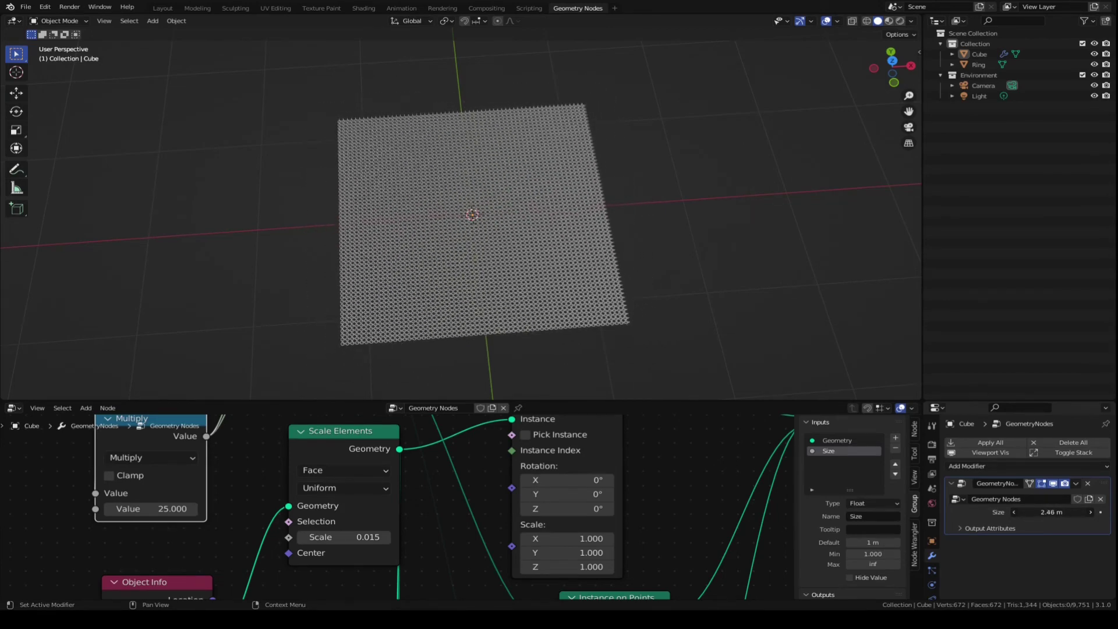
pyautogui.scroll(5, 634, 309)
pyautogui.moveTo(633, 310); pyautogui.dragTo(477, 214, button='middle')
pyautogui.scroll(-4, 478, 214)
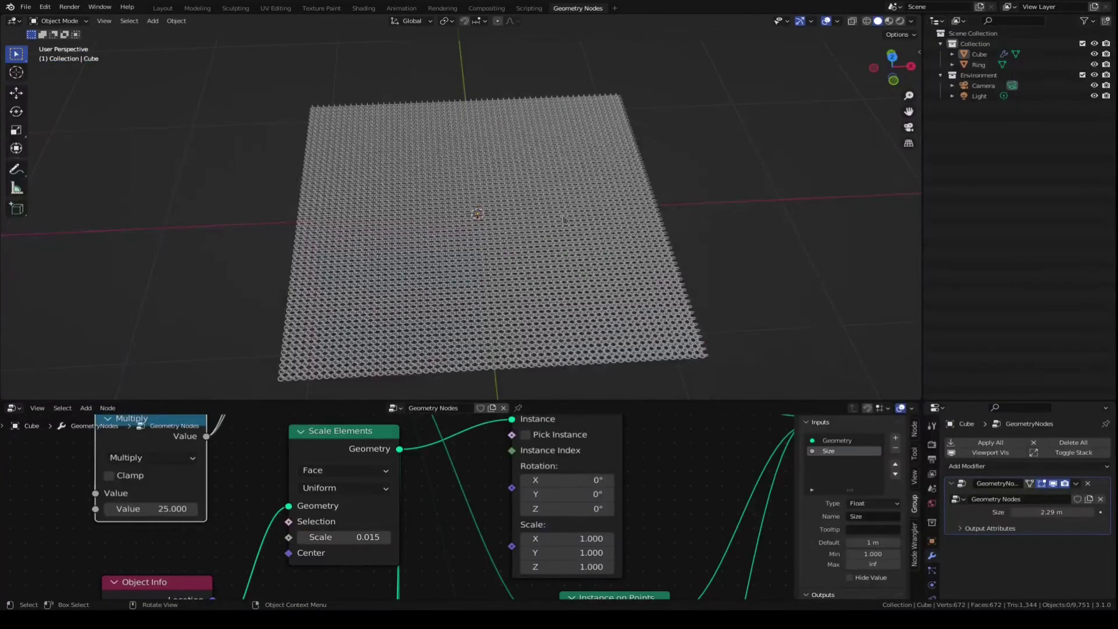
pyautogui.moveTo(563, 218)
pyautogui.mouseDown(button='middle')
pyautogui.moveTo(561, 192)
pyautogui.moveTo(565, 230)
pyautogui.mouseUp(button='middle')
pyautogui.scroll(3, 561, 218)
pyautogui.scroll(-3, 562, 217)
pyautogui.scroll(3, 565, 231)
pyautogui.scroll(-3, 564, 234)
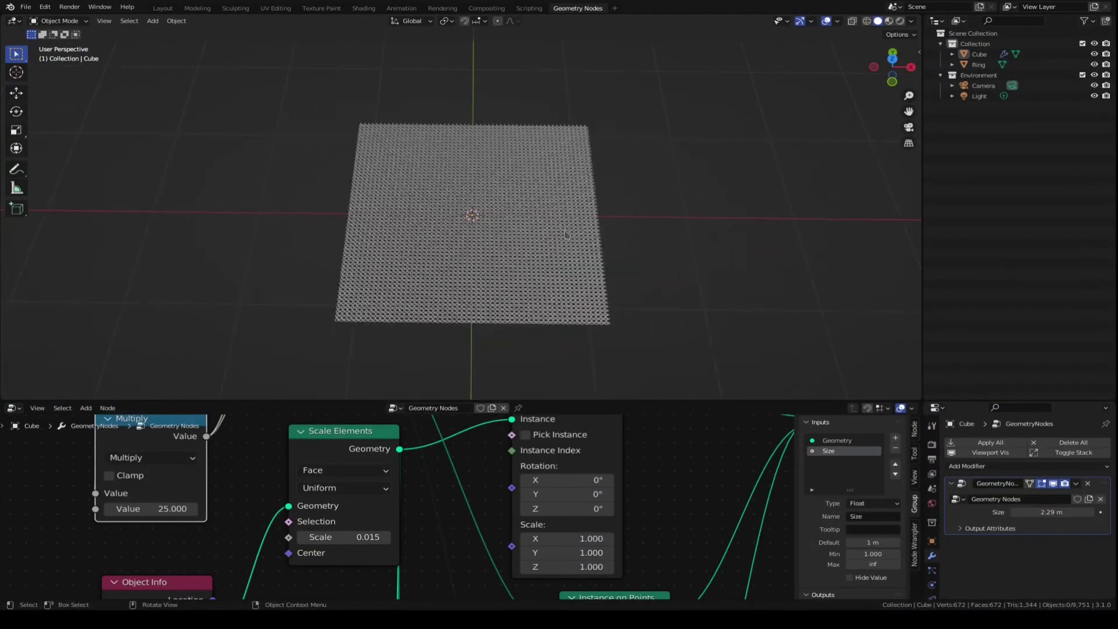
pyautogui.scroll(3, 563, 234)
pyautogui.moveTo(563, 233)
pyautogui.mouseDown(button='middle')
pyautogui.moveTo(564, 254)
pyautogui.moveTo(558, 205)
pyautogui.moveTo(565, 240)
pyautogui.moveTo(569, 178)
pyautogui.moveTo(564, 228)
pyautogui.mouseUp(button='middle')
pyautogui.scroll(2, 564, 251)
pyautogui.scroll(-3, 564, 250)
pyautogui.scroll(3, 565, 223)
pyautogui.scroll(-2, 563, 220)
pyautogui.scroll(1, 564, 242)
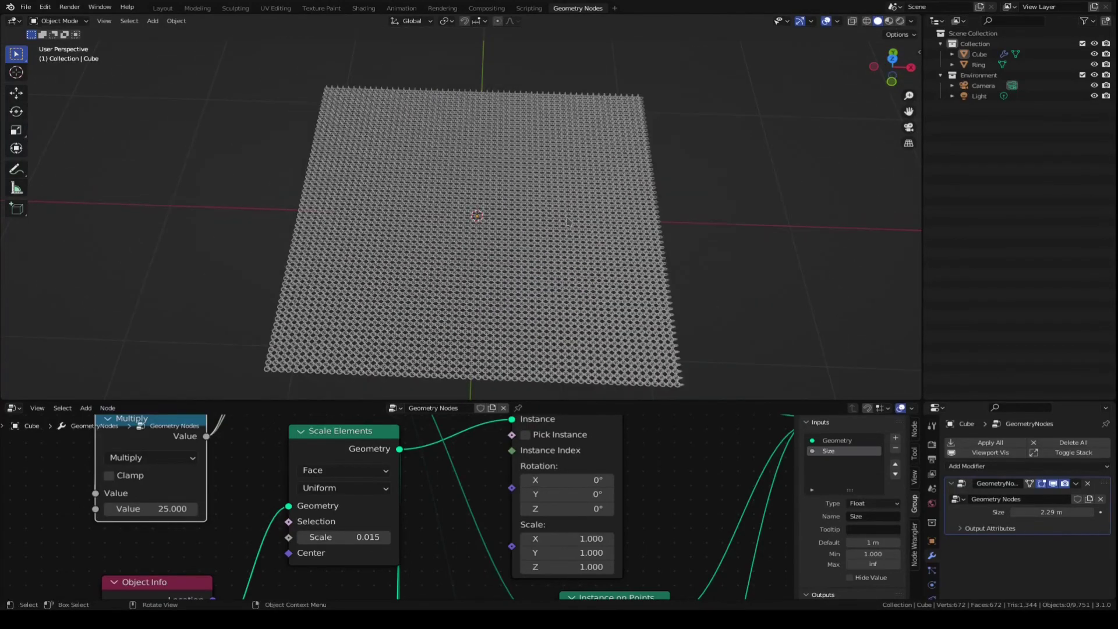
pyautogui.scroll(4, 566, 221)
pyautogui.scroll(-3, 566, 212)
pyautogui.moveTo(566, 212)
pyautogui.mouseDown(button='middle')
pyautogui.moveTo(570, 196)
pyautogui.moveTo(569, 234)
pyautogui.moveTo(572, 201)
pyautogui.moveTo(563, 210)
pyautogui.mouseUp(button='middle')
pyautogui.scroll(3, 568, 204)
pyautogui.scroll(-4, 567, 206)
pyautogui.scroll(3, 567, 229)
pyautogui.scroll(2, 568, 231)
pyautogui.scroll(-3, 568, 230)
pyautogui.scroll(-3, 574, 201)
pyautogui.scroll(3, 564, 209)
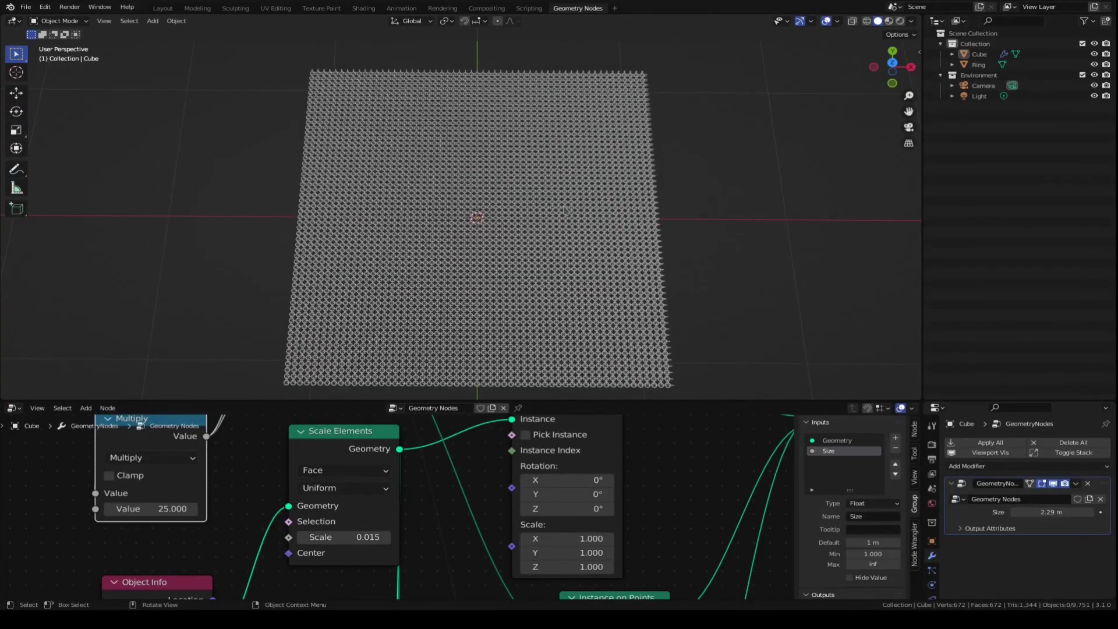